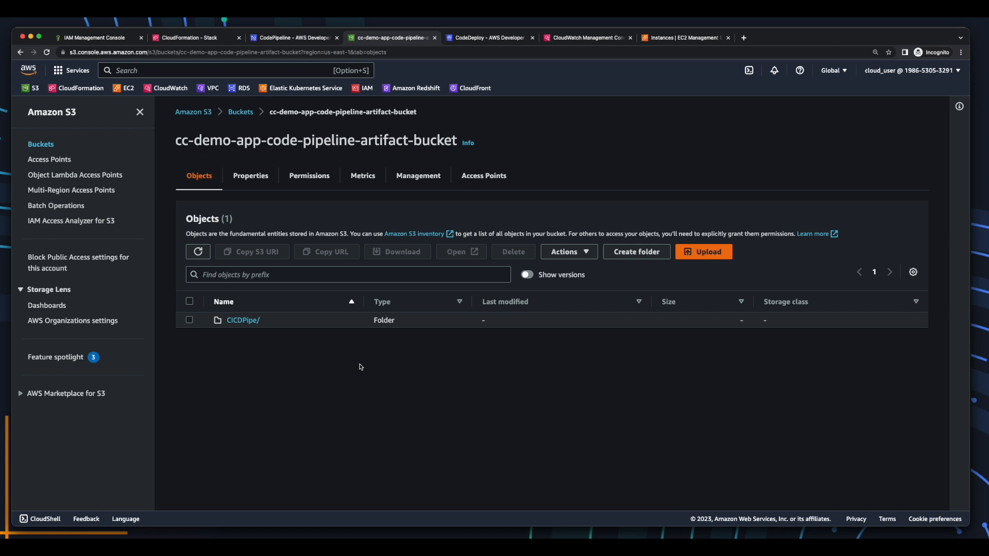
Download the 31B8IEm object (7.4 KB) from CICDPipe/Applicatio/ in the pipeline artifact bucket.
{"action": "left_click", "coordinate": [248, 323]}
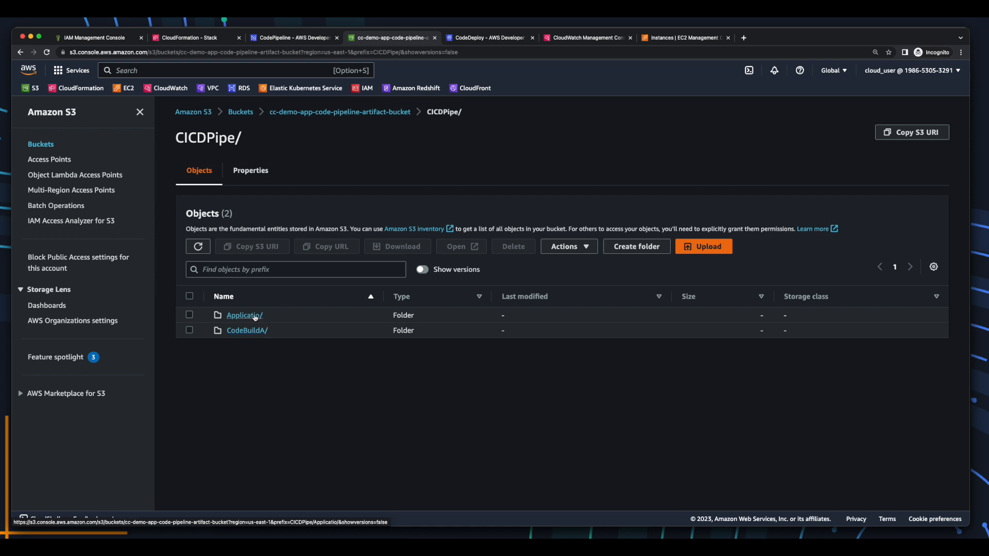
{"action": "left_click", "coordinate": [255, 316]}
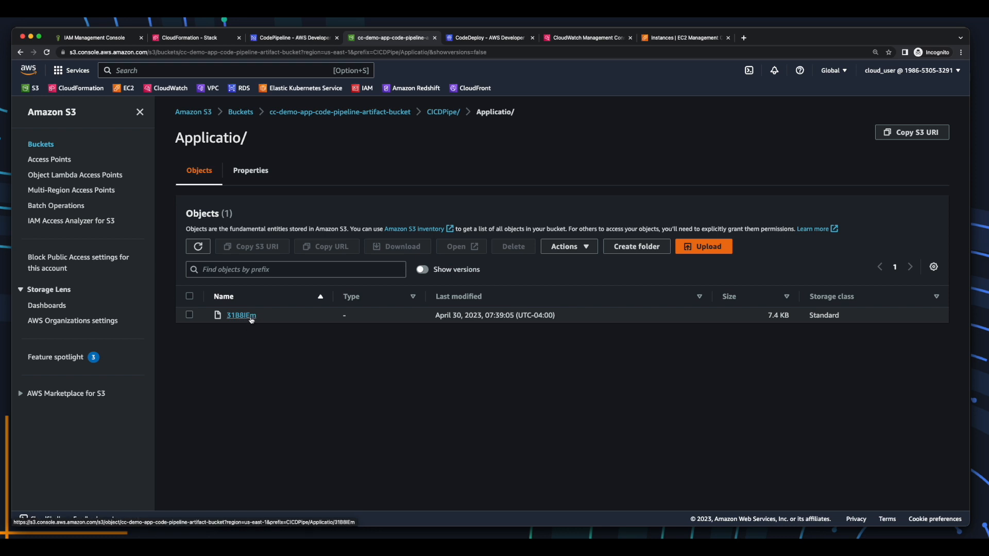
{"action": "left_click", "coordinate": [250, 317]}
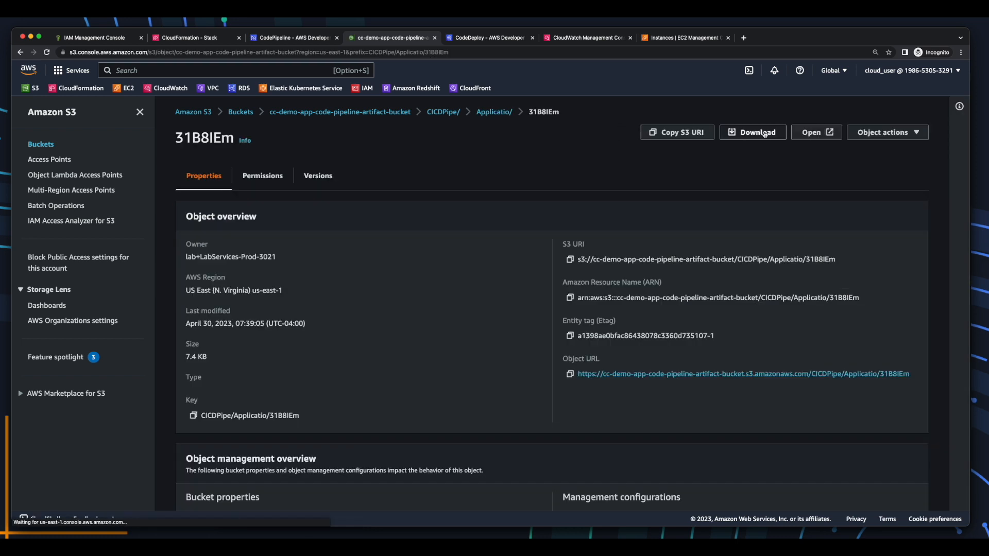
{"action": "left_click", "coordinate": [765, 133]}
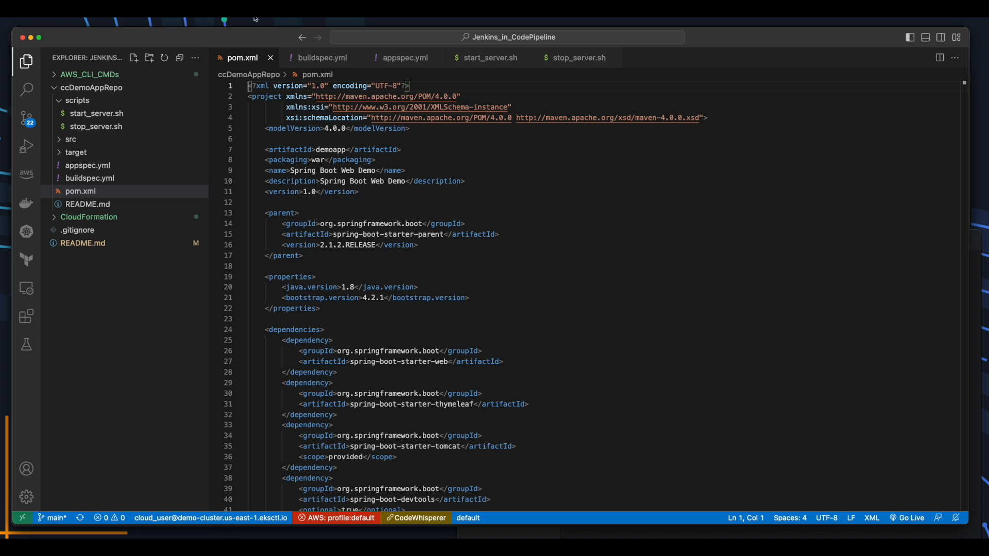
Review buildspec.yml, appspec.yml, start_server.sh and stop_server.sh, then revisit buildspec.yml and end on appspec.yml.
{"action": "left_click", "coordinate": [313, 58]}
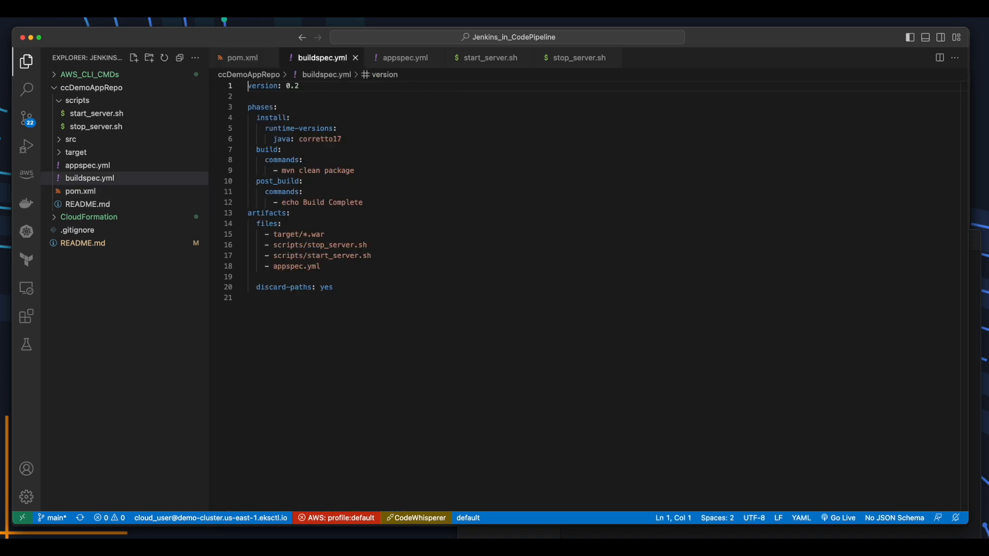
{"action": "left_click", "coordinate": [405, 58]}
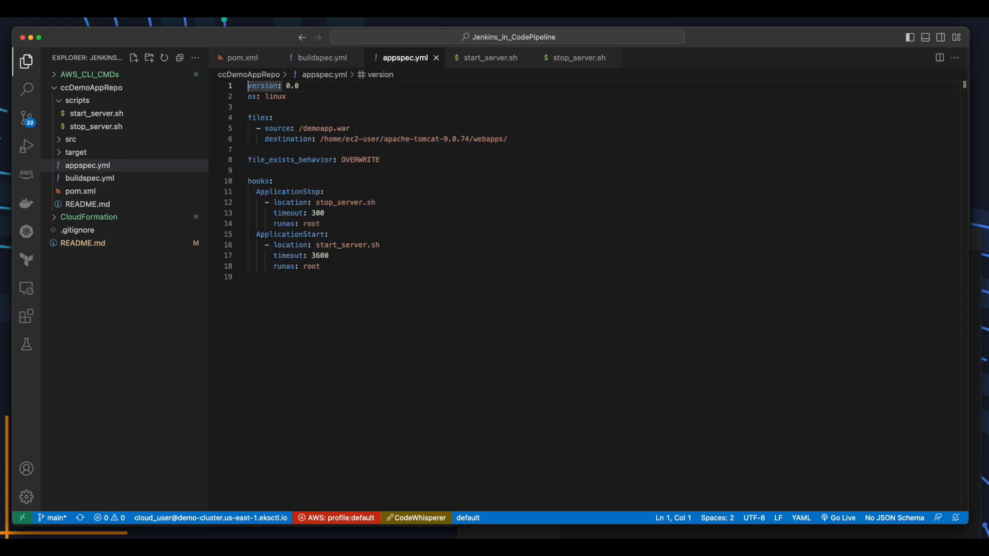
{"action": "left_click", "coordinate": [485, 58]}
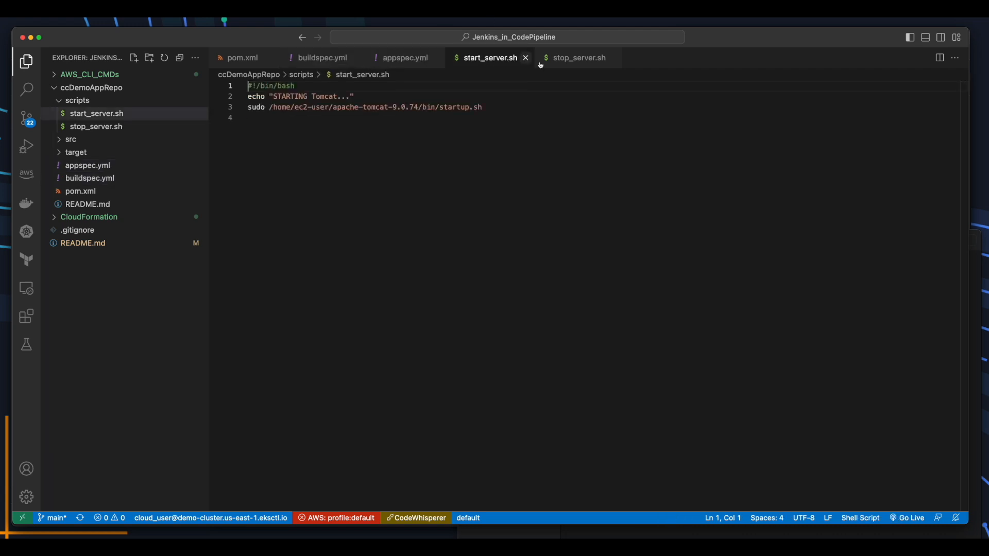
{"action": "left_click", "coordinate": [577, 59]}
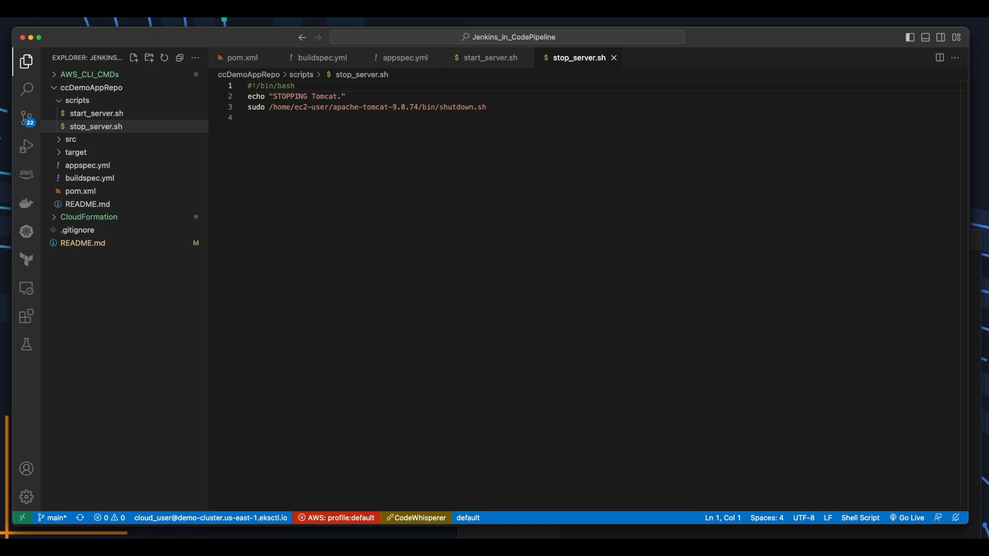
{"action": "left_click", "coordinate": [323, 57]}
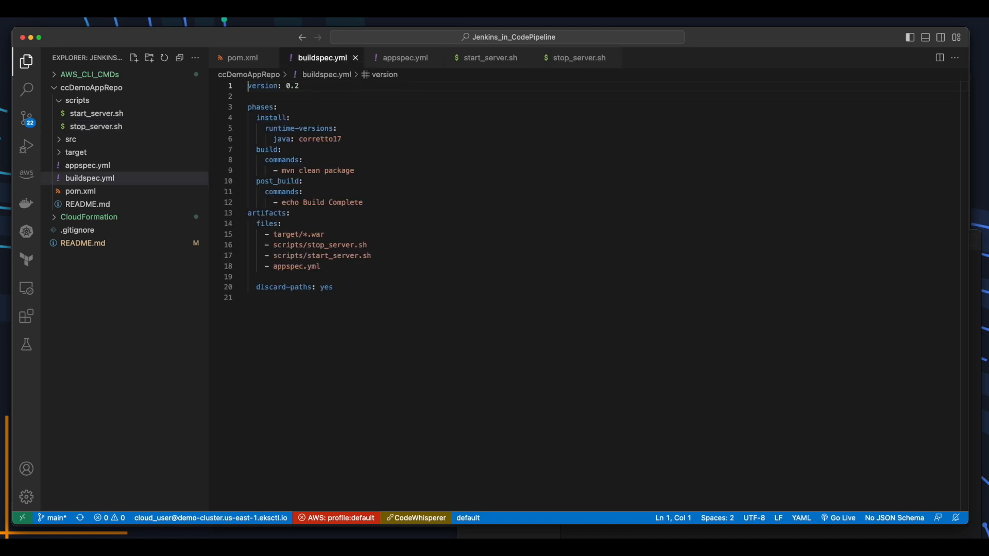
{"action": "left_click", "coordinate": [406, 57]}
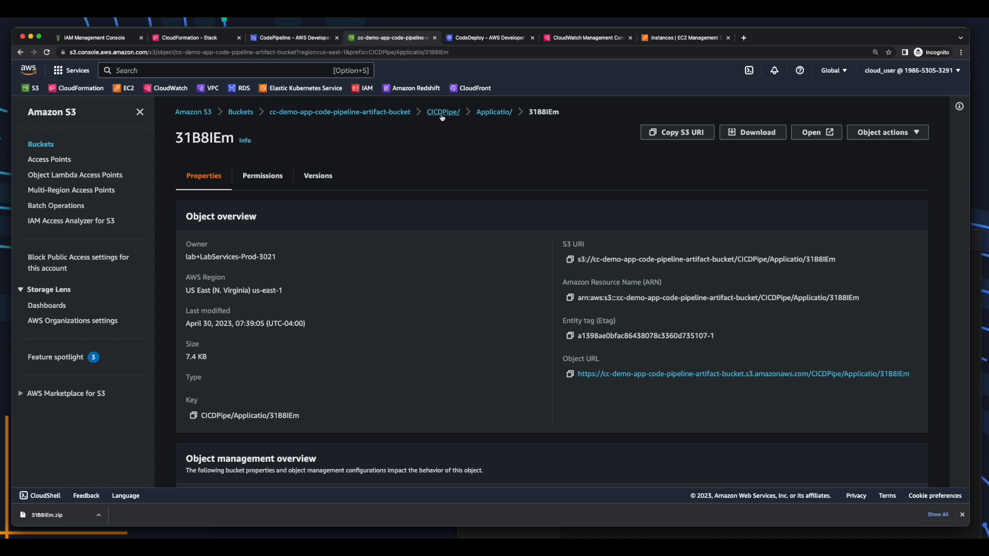
Download the utDWuaG object from CICDPipe/CodeBuildA/ and locate demoapp.war in the extracted folder.
{"action": "left_click", "coordinate": [442, 113]}
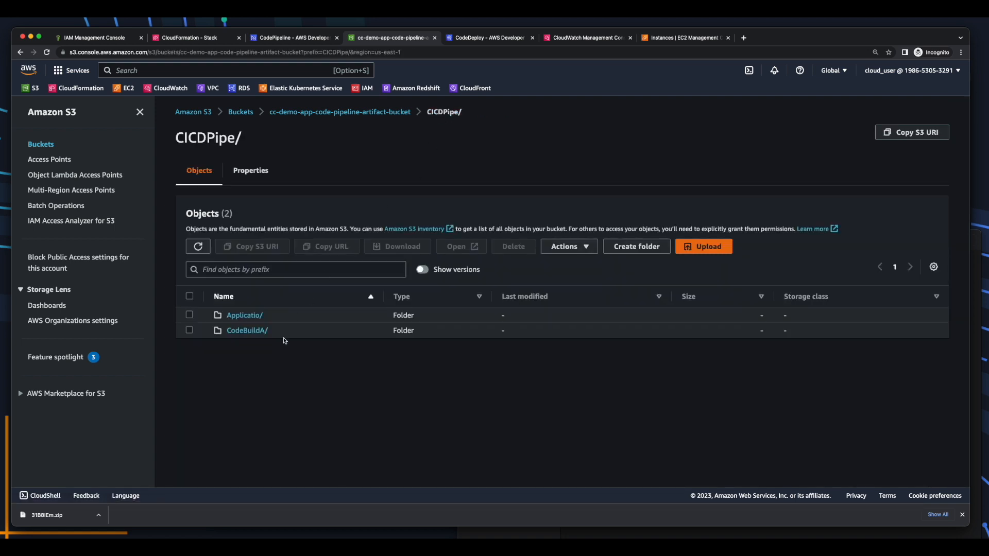
{"action": "left_click", "coordinate": [248, 330]}
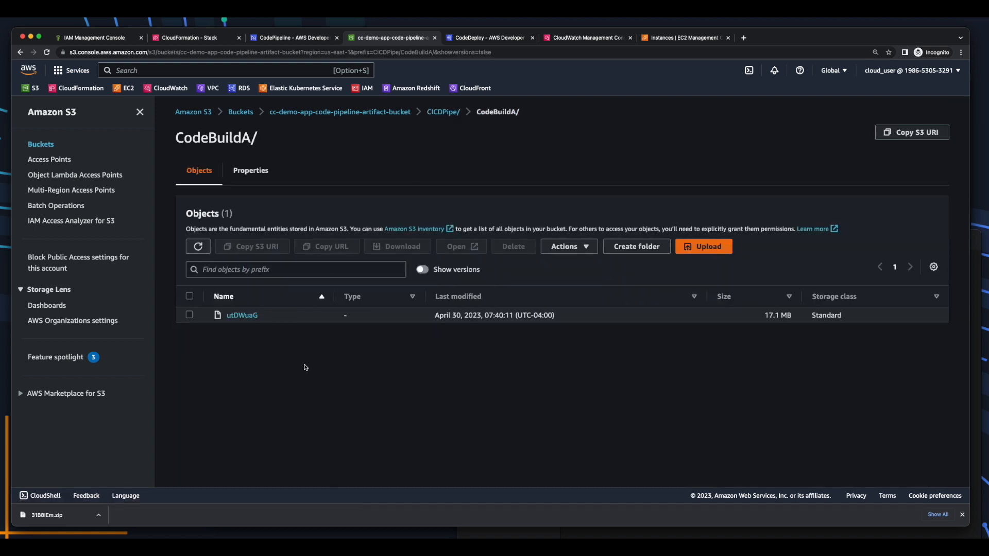
{"action": "left_click", "coordinate": [242, 316]}
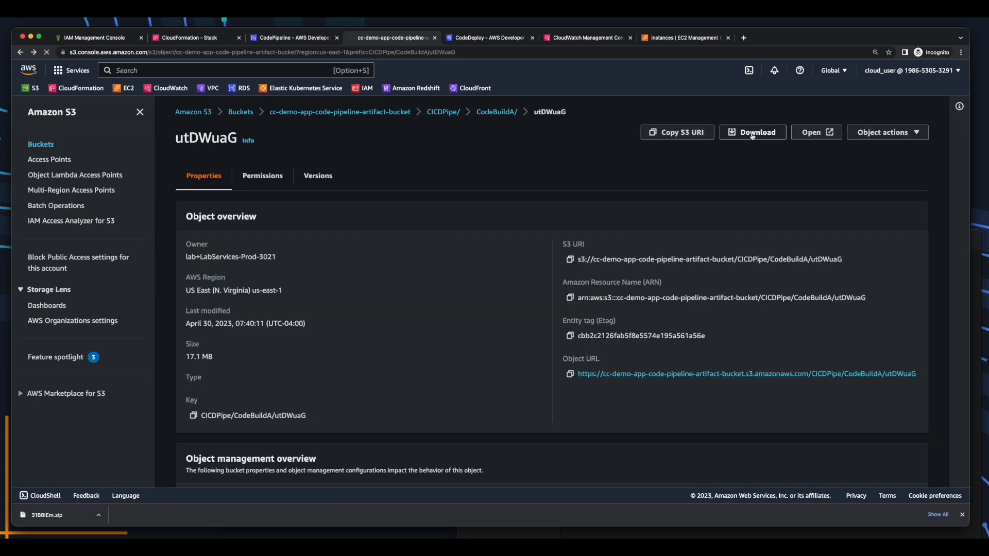
{"action": "left_click", "coordinate": [752, 133]}
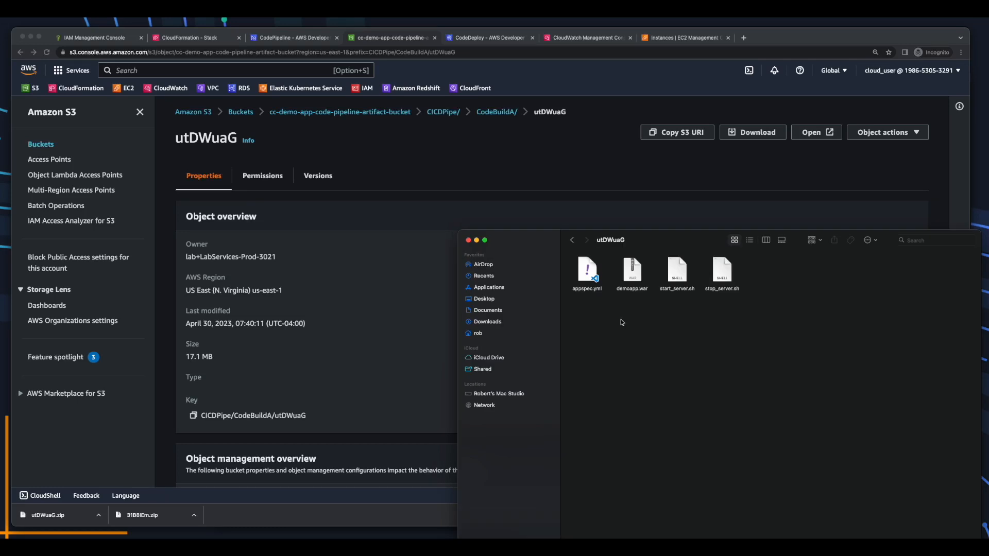
{"action": "left_click", "coordinate": [631, 283]}
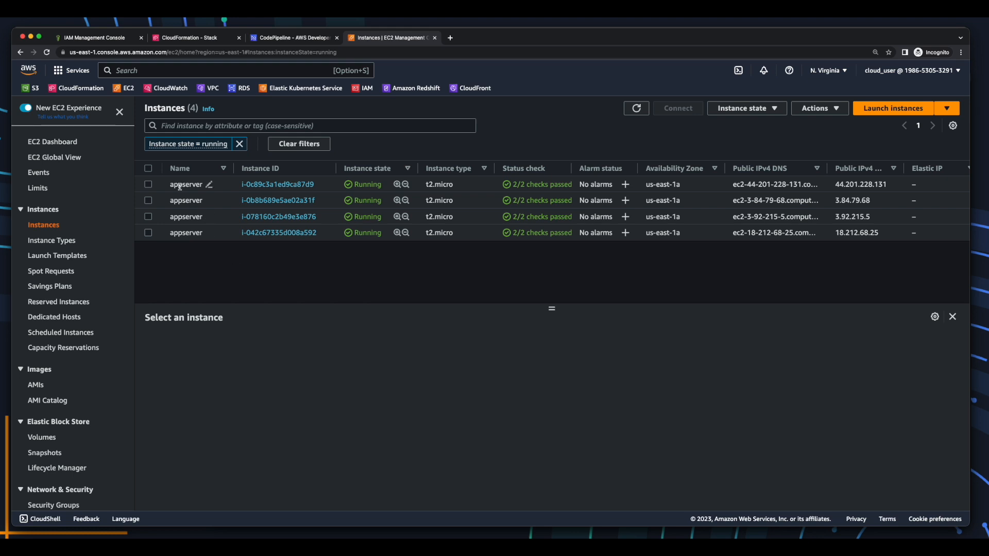
Compare the Environment tags of the first (Dev) and third (Prod) appserver instances.
{"action": "left_click", "coordinate": [207, 184]}
{"action": "left_click", "coordinate": [482, 345]}
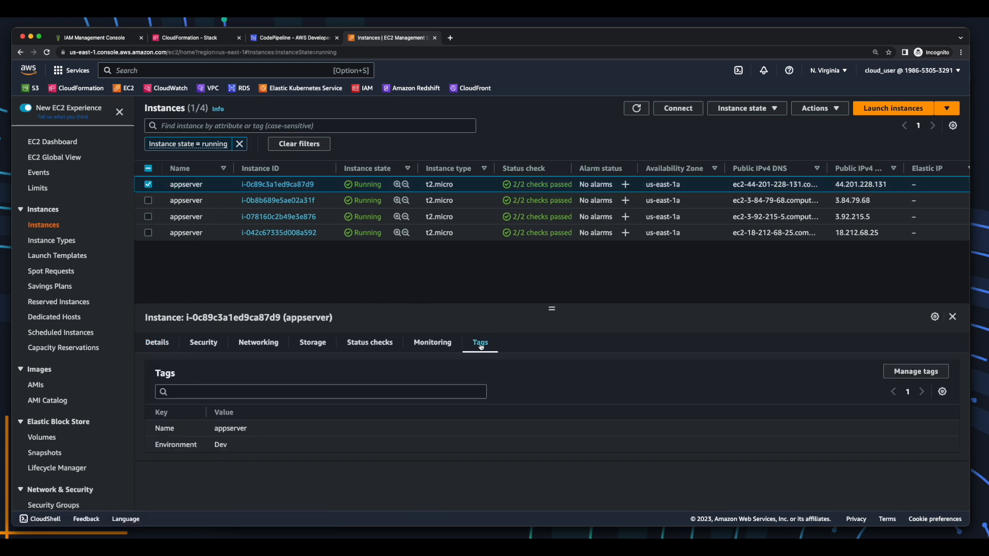
{"action": "left_click_drag", "start_coordinate": [155, 445], "coordinate": [245, 448]}
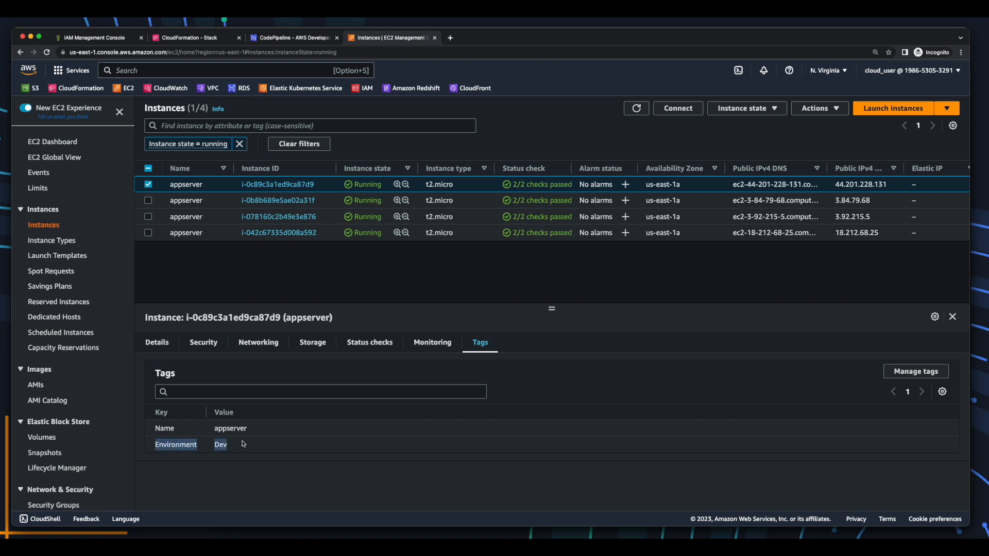
{"action": "left_click", "coordinate": [208, 217]}
{"action": "left_click_drag", "start_coordinate": [155, 428], "coordinate": [317, 433]}
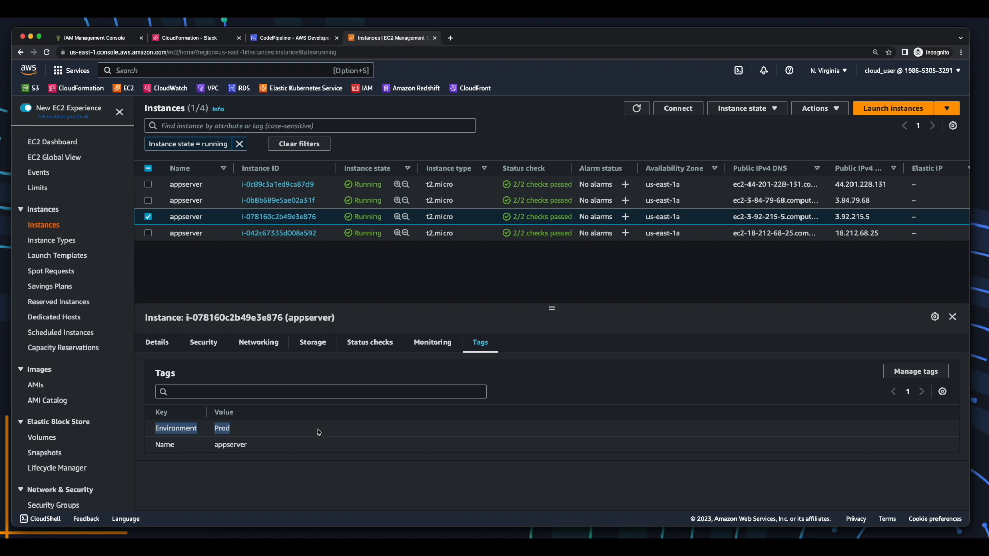
Reselect the Dev appserver instance i-0c89c3a1ed9ca87d9, view its details, and open Connect.
{"action": "left_click", "coordinate": [186, 185]}
{"action": "left_click", "coordinate": [157, 342]}
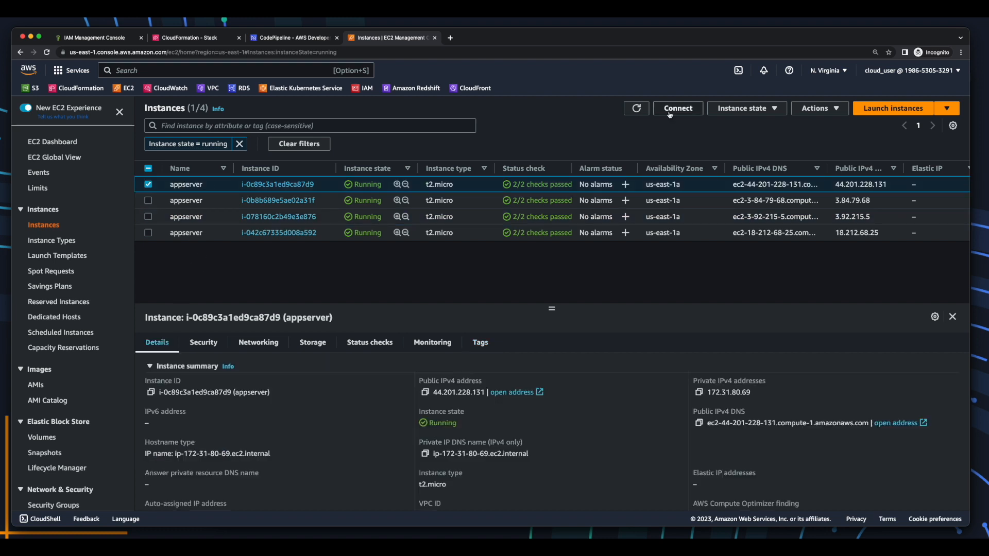
{"action": "left_click", "coordinate": [670, 114]}
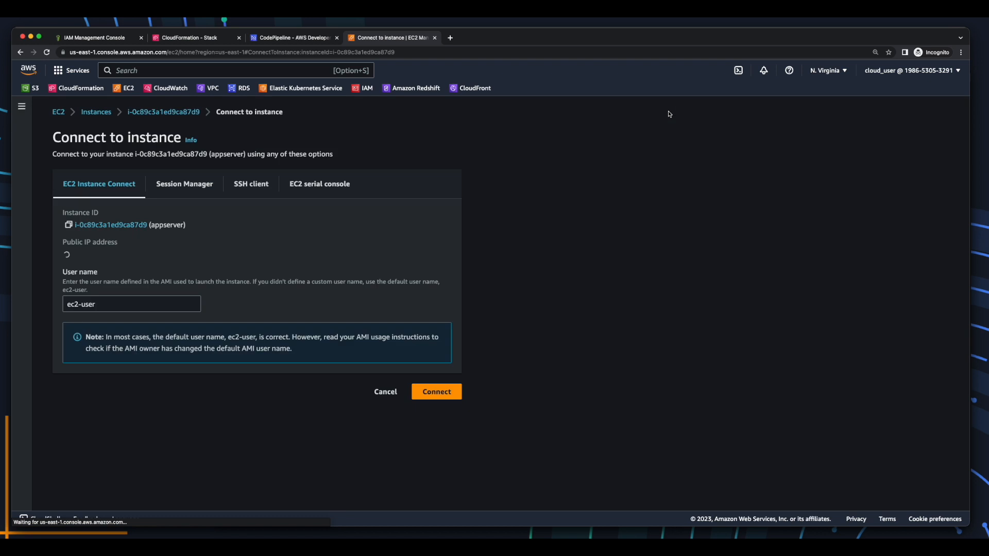
Start an Instance Connect session and confirm the CodeDeploy agent is running with 'sudo service codedeploy-agent status'.
{"action": "left_click", "coordinate": [447, 393]}
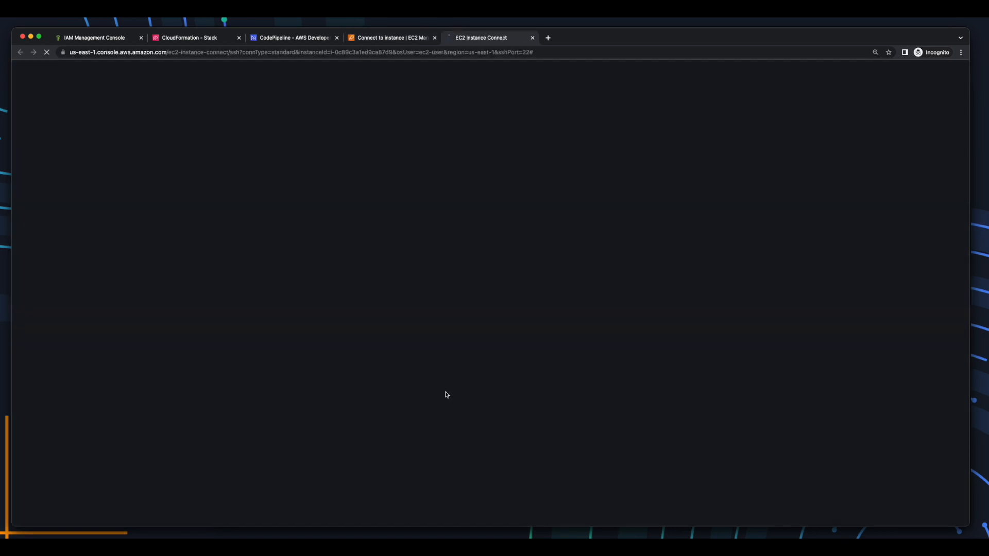
{"action": "type", "text": "sudo service codedeploy-agent status"}
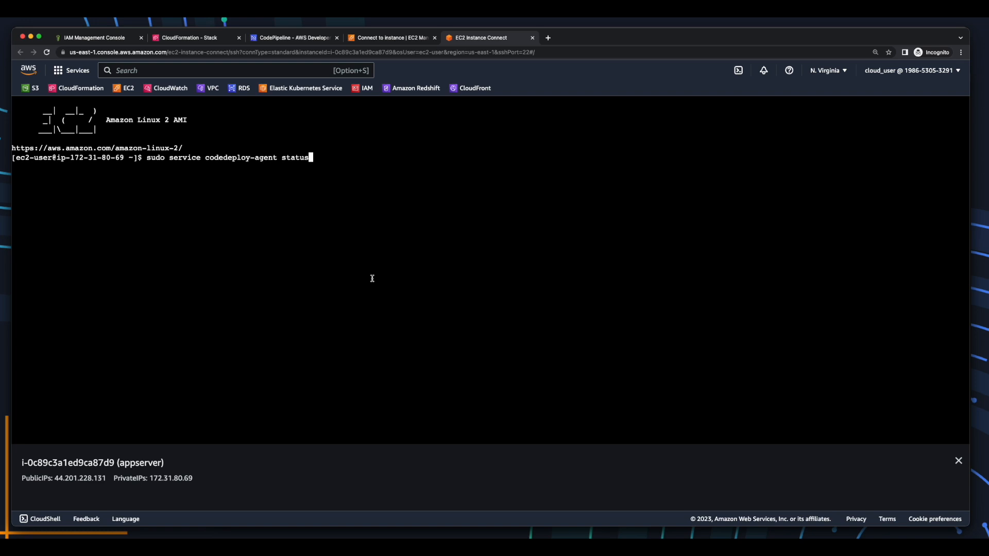
{"action": "key", "text": "Return"}
{"action": "left_click_drag", "start_coordinate": [12, 166], "coordinate": [228, 168]}
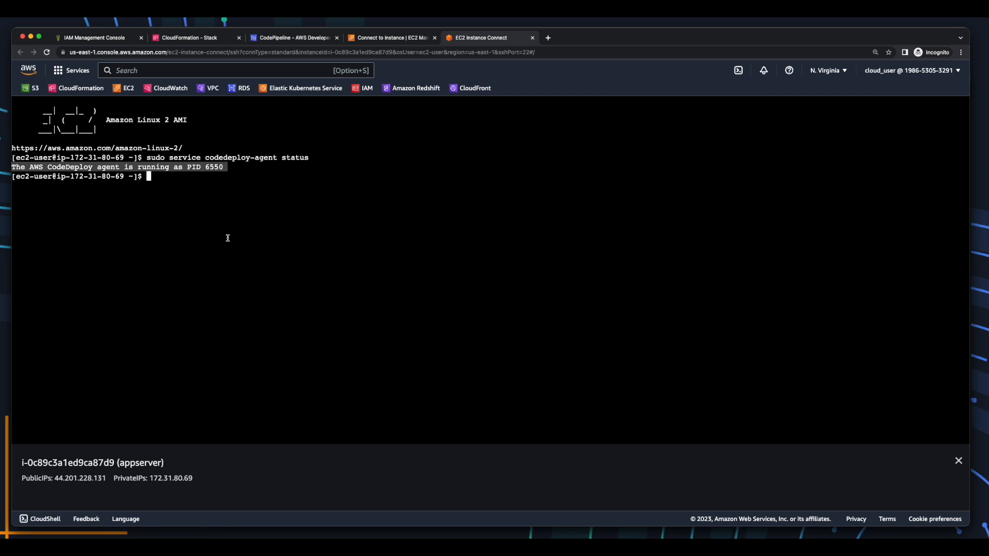
List /opt, then codedeploy-agent, deployment-root and deployment-logs folders with sudo ls -al.
{"action": "type", "text": "clear"}
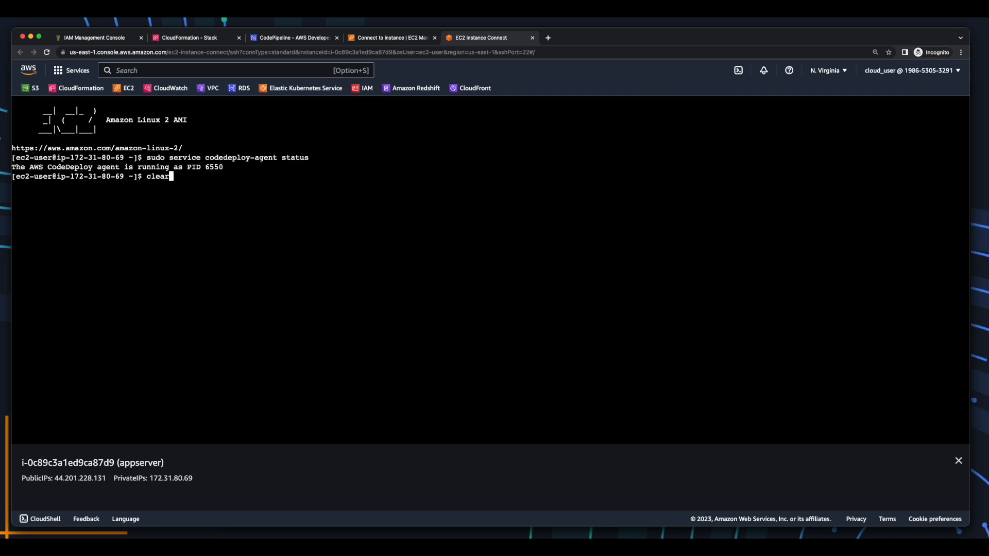
{"action": "key", "text": "Return"}
{"action": "type", "text": "sudo ls -al /opt"}
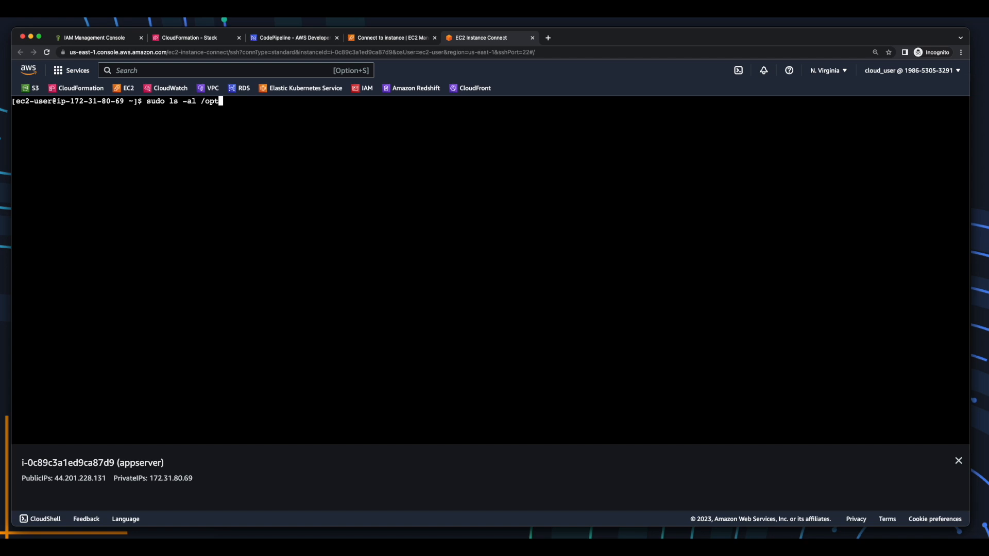
{"action": "key", "text": "Return"}
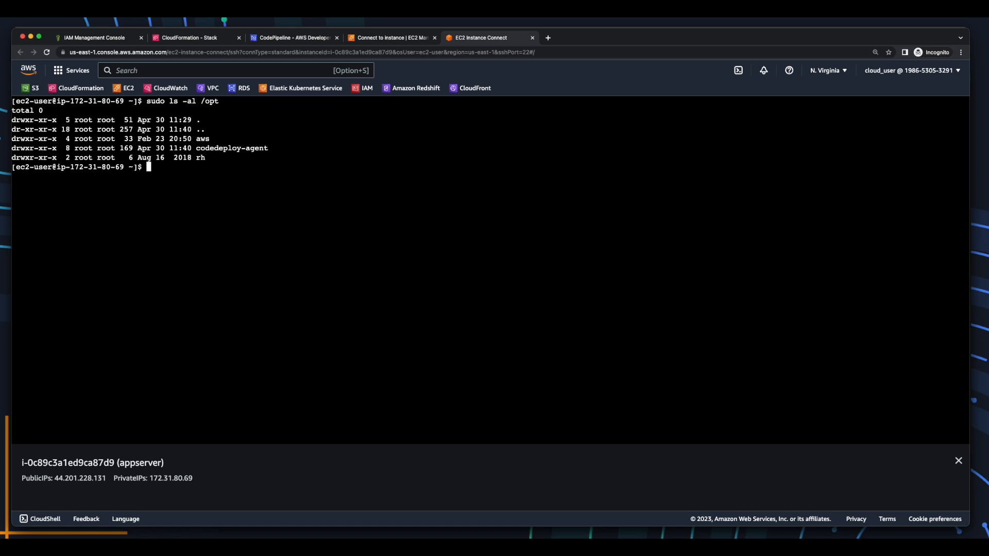
{"action": "type", "text": "sudo ls -al /opt/codedeploy-agent/"}
{"action": "key", "text": "Return"}
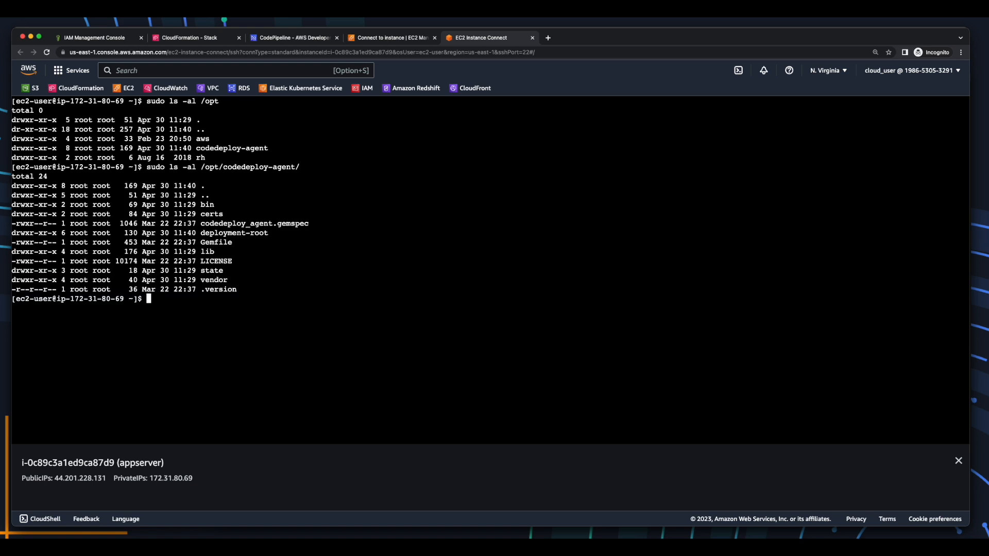
{"action": "type", "text": "sudo ls -al /opt/codedeploy-agent/deployment-root/"}
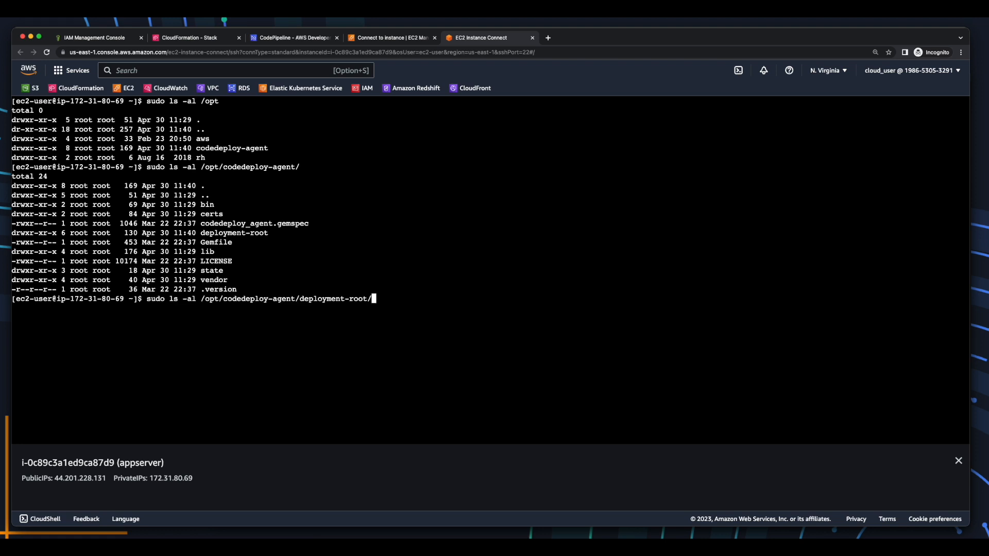
{"action": "key", "text": "Return"}
{"action": "left_click_drag", "start_coordinate": [192, 356], "coordinate": [264, 356]}
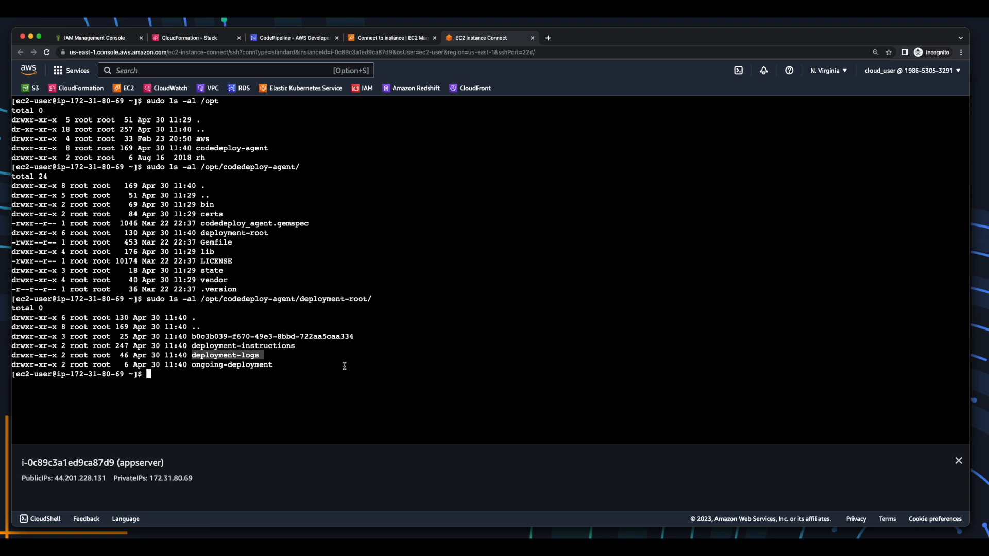
{"action": "type", "text": "sudo ls -al /opt/codedeploy-agent/deployment-root/deployment-logs/"}
{"action": "key", "text": "Return"}
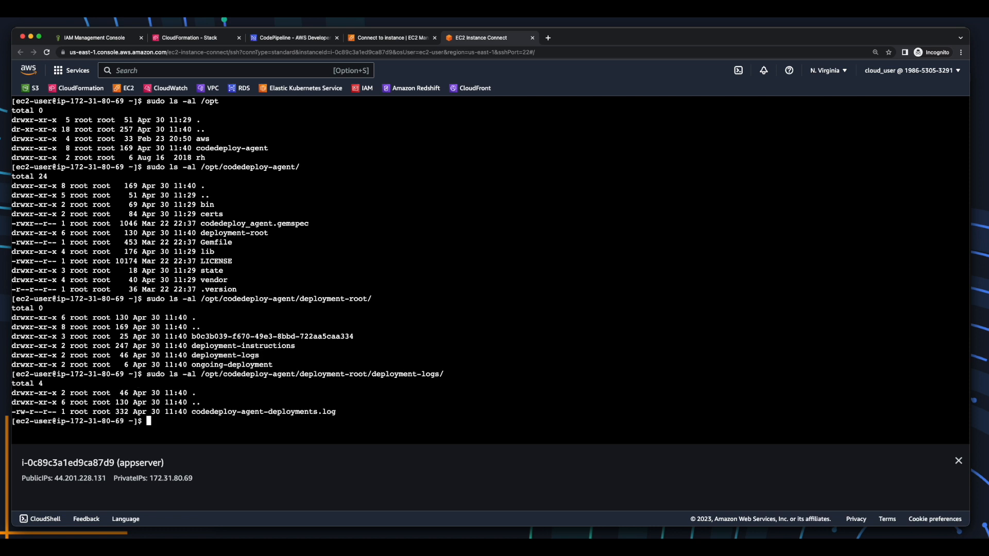
Print codedeploy-agent-deployments.log with sudo cat, highlighting the lines showing Tomcat started.
{"action": "type", "text": "sudo cat"}
{"action": "type", "text": "/opt/codedeploy-agent/deployment-root/deployment-logs/codedeploy-agent-deployments.log"}
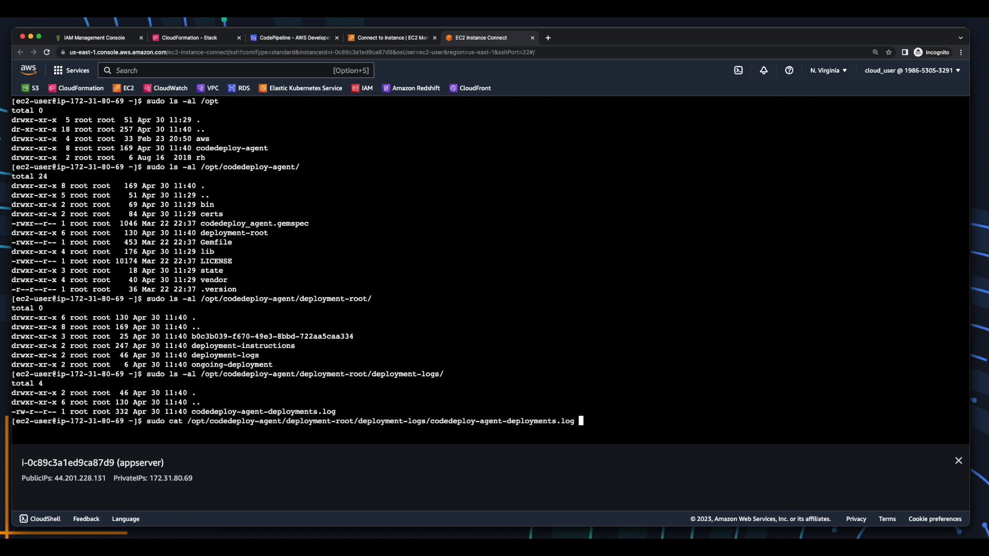
{"action": "key", "text": "Return"}
{"action": "left_click_drag", "start_coordinate": [12, 400], "coordinate": [357, 437]}
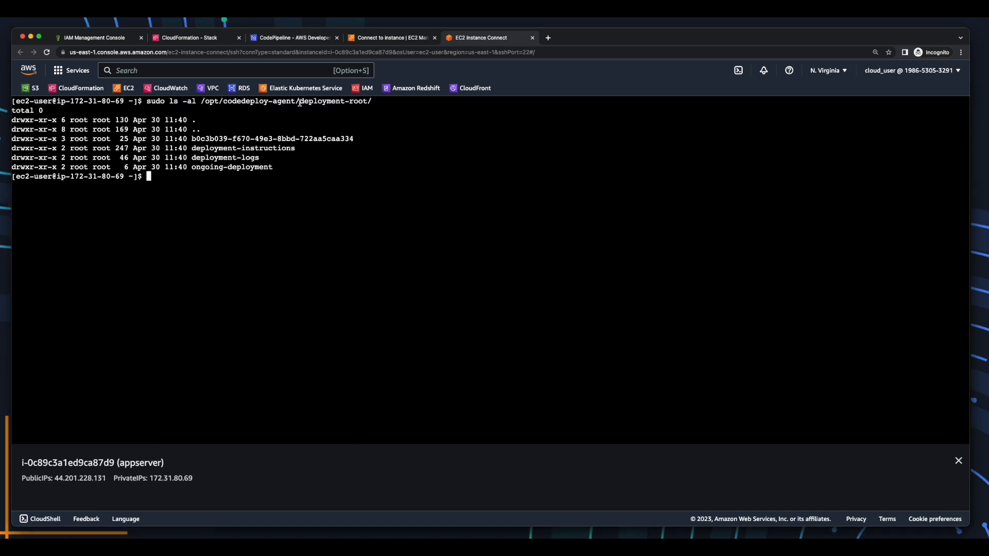
List the contents of the long deployment id folder under deployment-root.
{"action": "left_click_drag", "start_coordinate": [299, 102], "coordinate": [365, 102]}
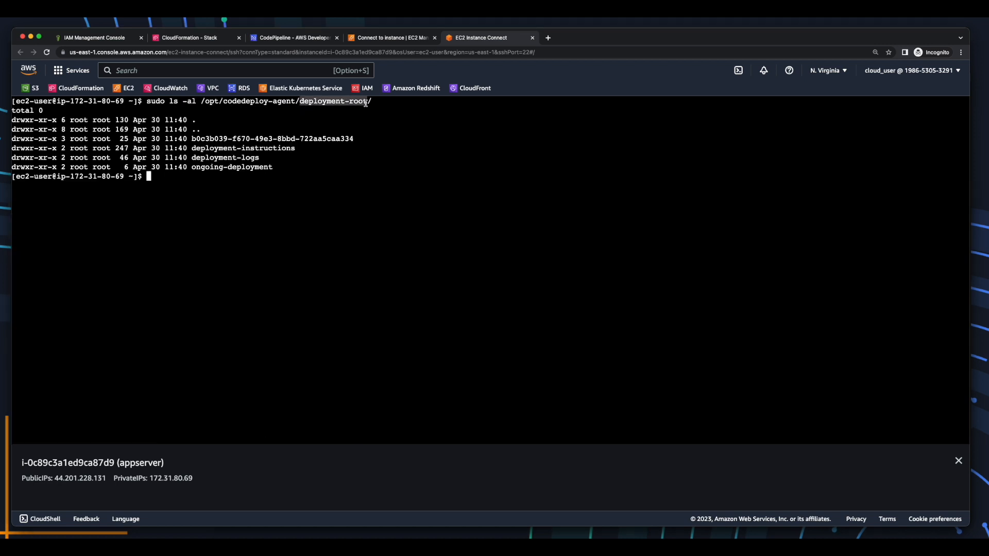
{"action": "left_click_drag", "start_coordinate": [192, 138], "coordinate": [359, 139]}
{"action": "key", "text": "super+c"}
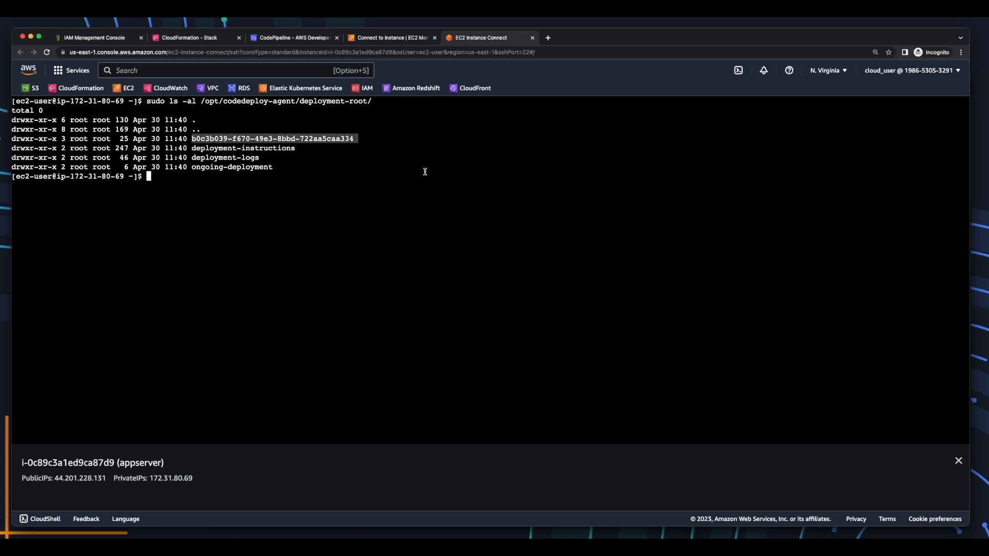
{"action": "key", "text": "Up"}
{"action": "key", "text": "super+v"}
{"action": "type", "text": "/"}
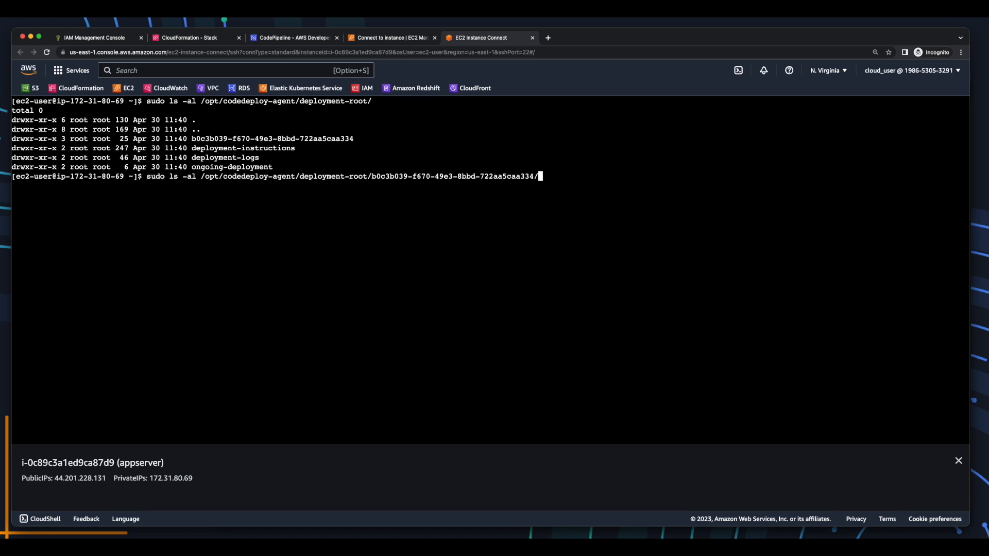
{"action": "key", "text": "Return"}
List the d-IGP2GO84O/deployment-archive folder's files.
{"action": "double_click", "coordinate": [216, 214]}
{"action": "key", "text": "super+c"}
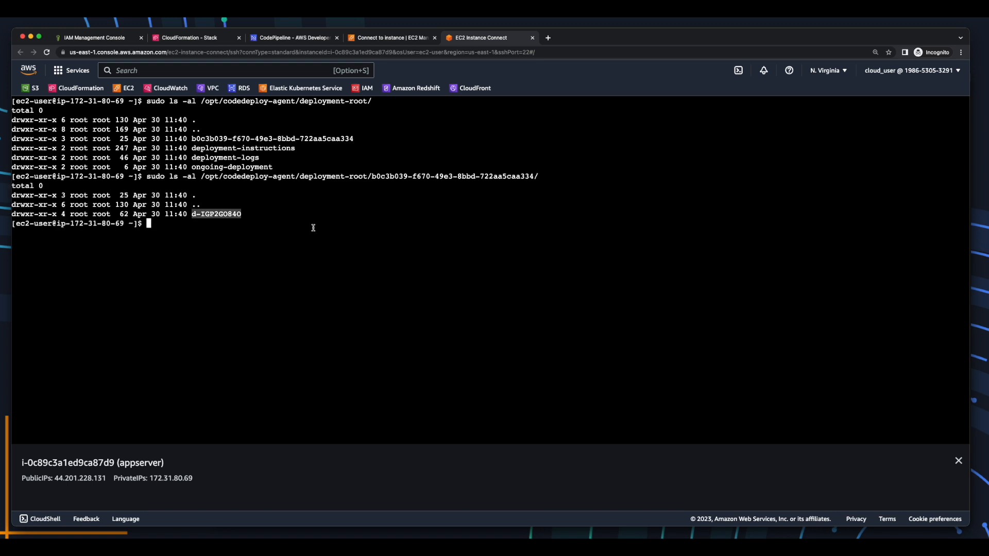
{"action": "key", "text": "Up"}
{"action": "key", "text": "super+v"}
{"action": "type", "text": "/"}
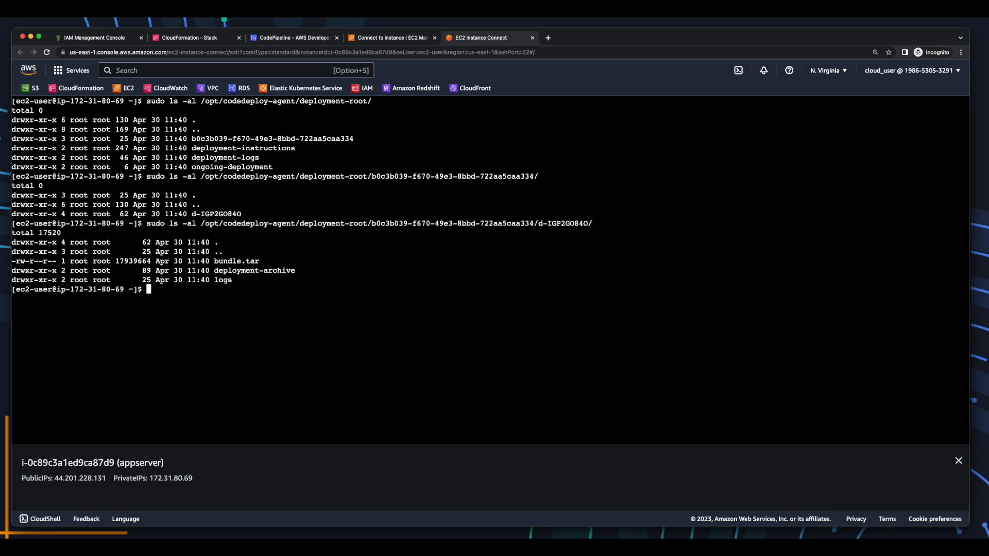
{"action": "key", "text": "Up"}
{"action": "type", "text": "d"}
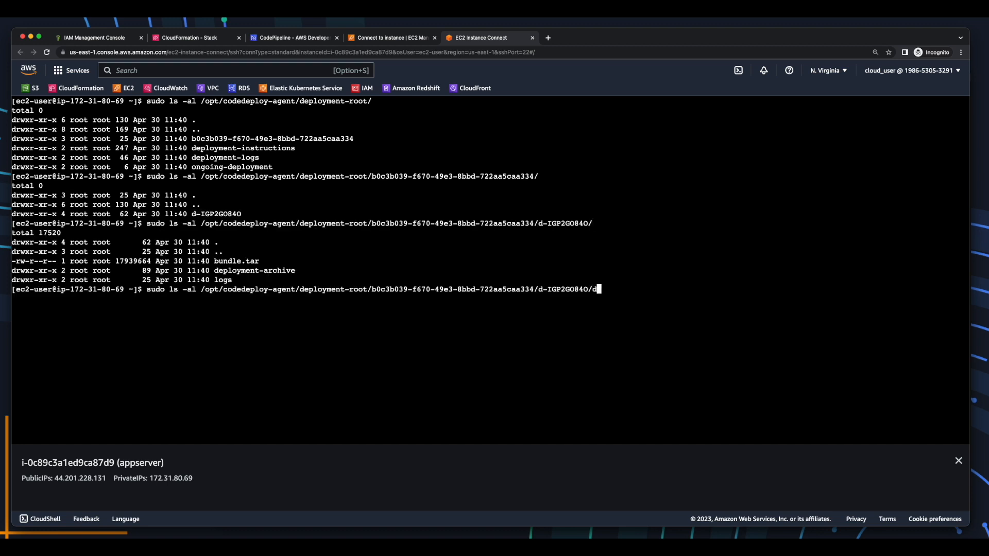
{"action": "key", "text": "Tab"}
{"action": "key", "text": "Return"}
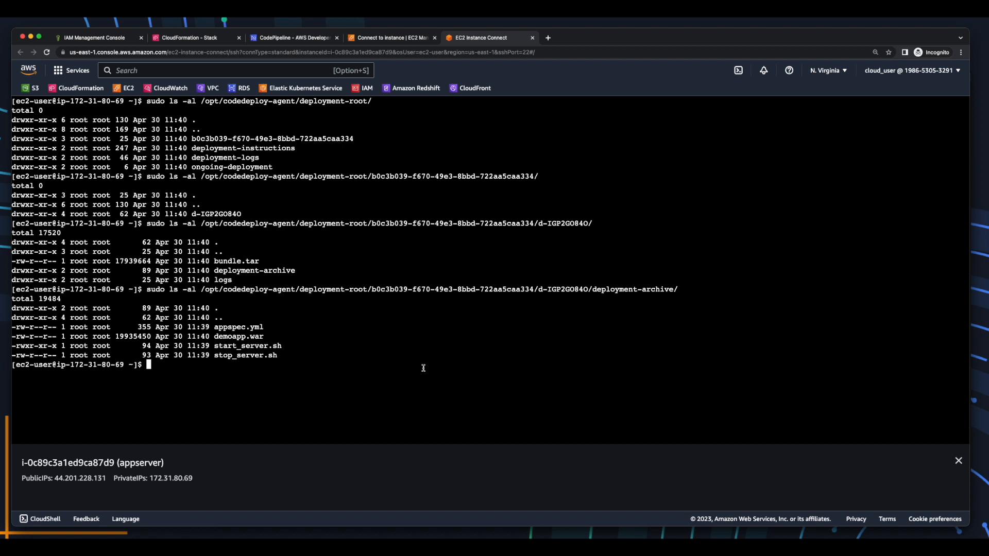
Highlight start_server.sh, stop_server.sh, demoapp.war and the deployment-archive path in the listing.
{"action": "left_click_drag", "start_coordinate": [423, 367], "coordinate": [351, 375]}
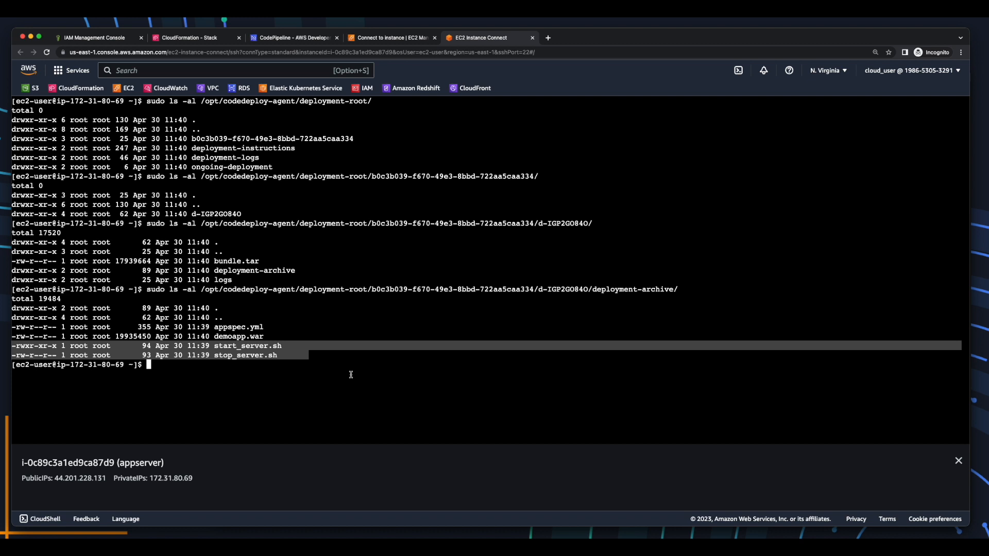
{"action": "left_click_drag", "start_coordinate": [593, 290], "coordinate": [674, 290]}
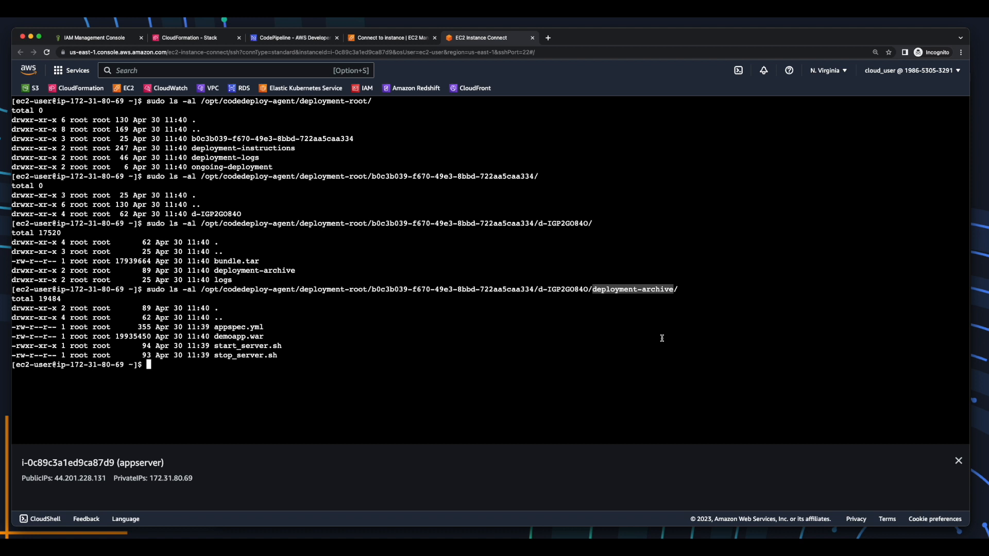
{"action": "left_click_drag", "start_coordinate": [283, 336], "coordinate": [12, 338]}
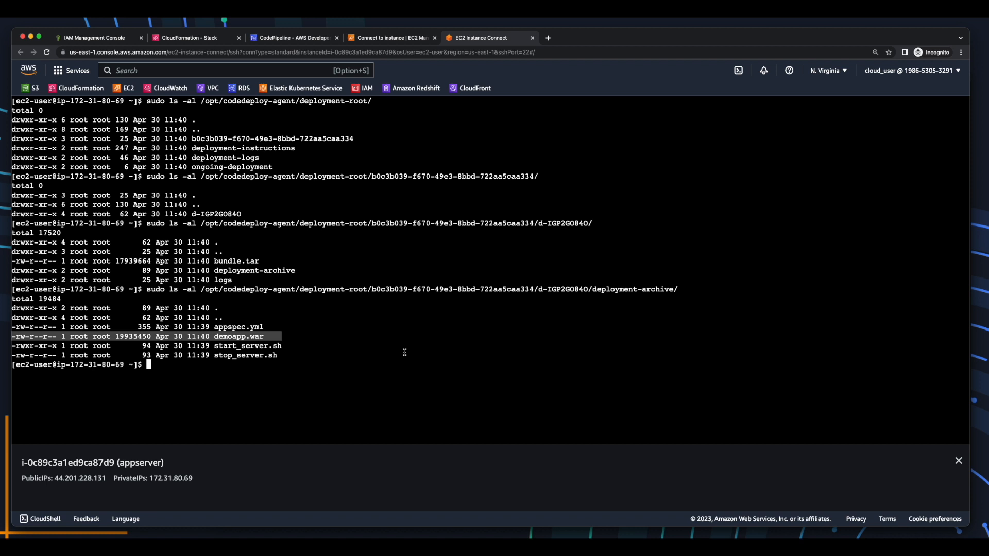
{"action": "left_click_drag", "start_coordinate": [592, 289], "coordinate": [673, 290]}
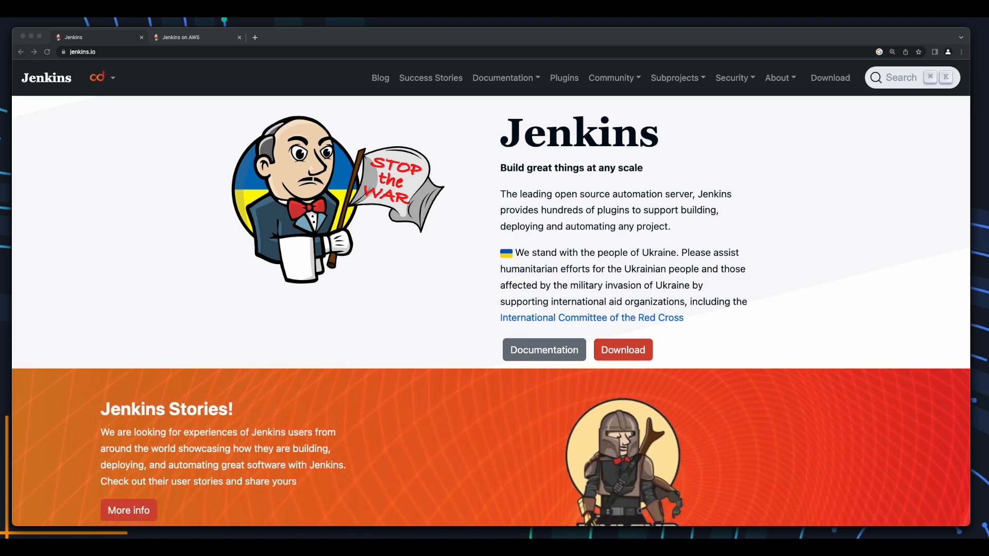
Browse Documentation > Installing Jenkins > Linux, view the Jenkins on AWS tutorial, and return to VS Code.
{"action": "left_click", "coordinate": [523, 352]}
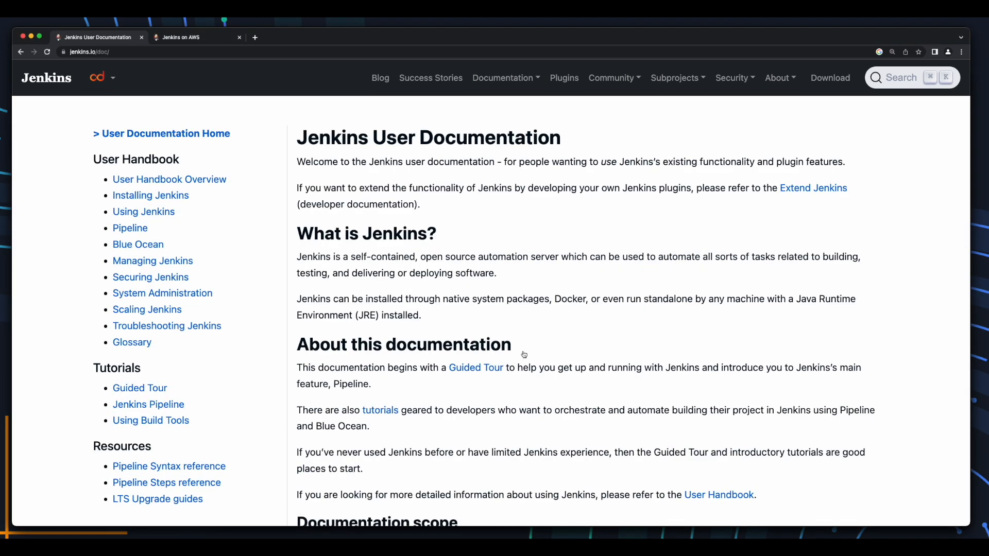
{"action": "left_click", "coordinate": [185, 197]}
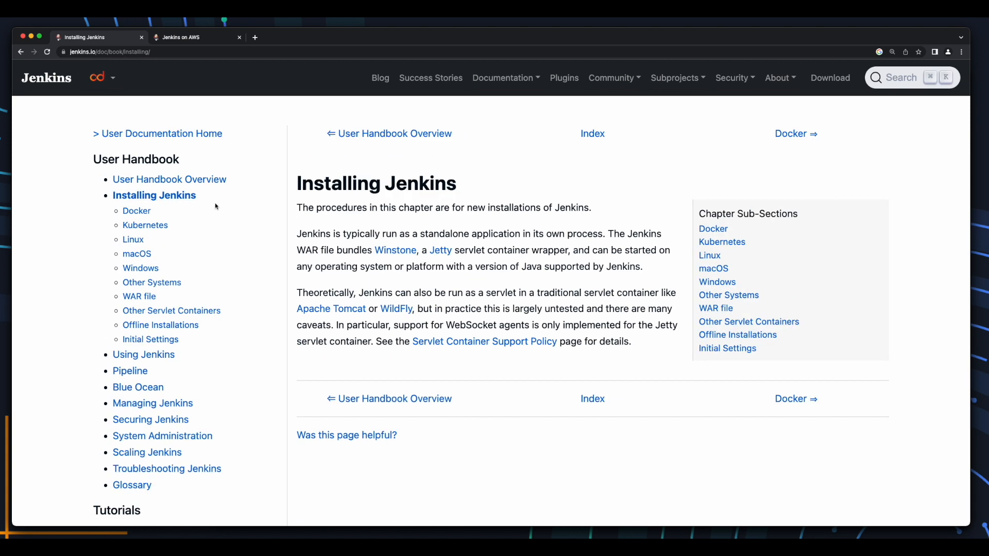
{"action": "left_click", "coordinate": [133, 240]}
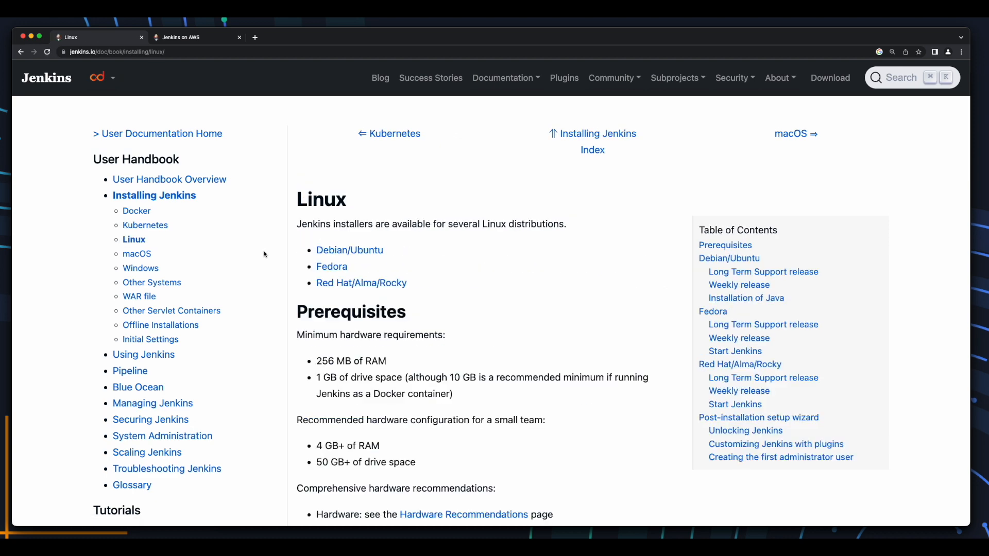
{"action": "key", "text": "ctrl+Tab"}
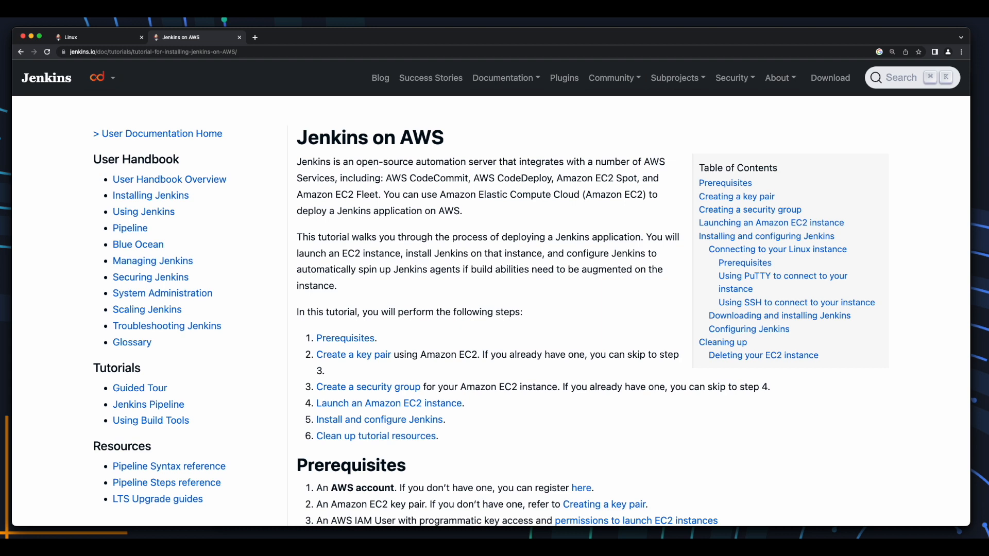
{"action": "key", "text": "super+Tab"}
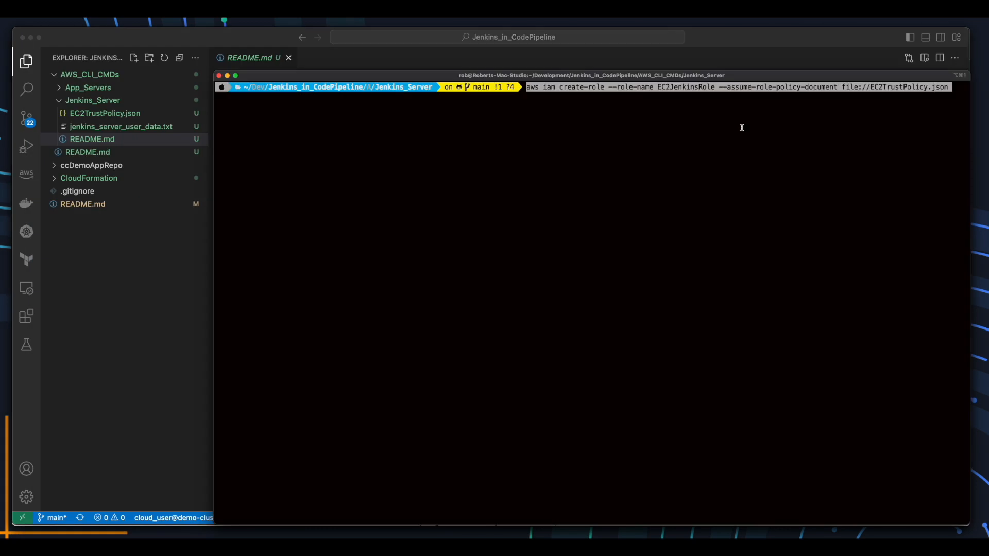
Create EC2JenkinsRole and attach AmazonS3FullAccess and AWSCodePipeline_FullAccess policies.
{"action": "key", "text": "Return"}
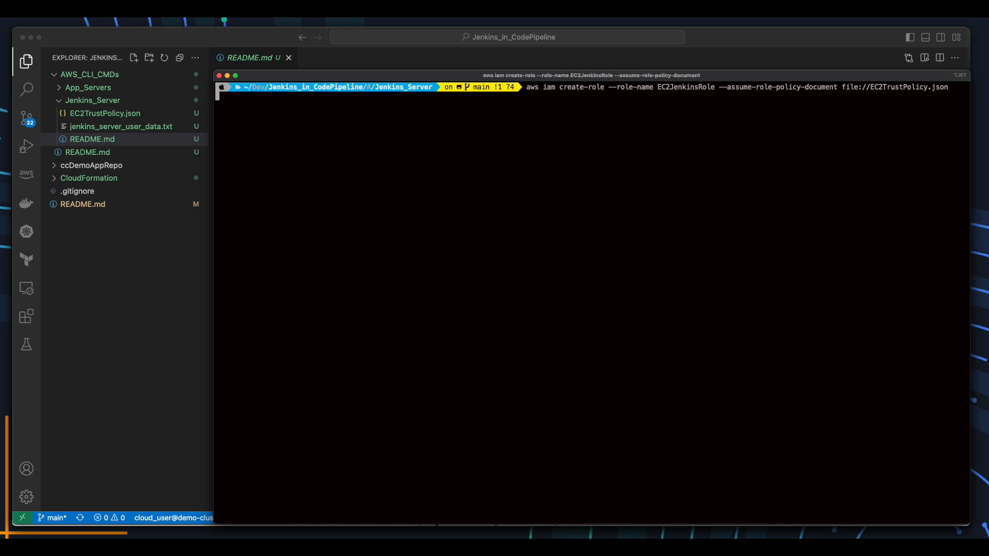
{"action": "key", "text": "q"}
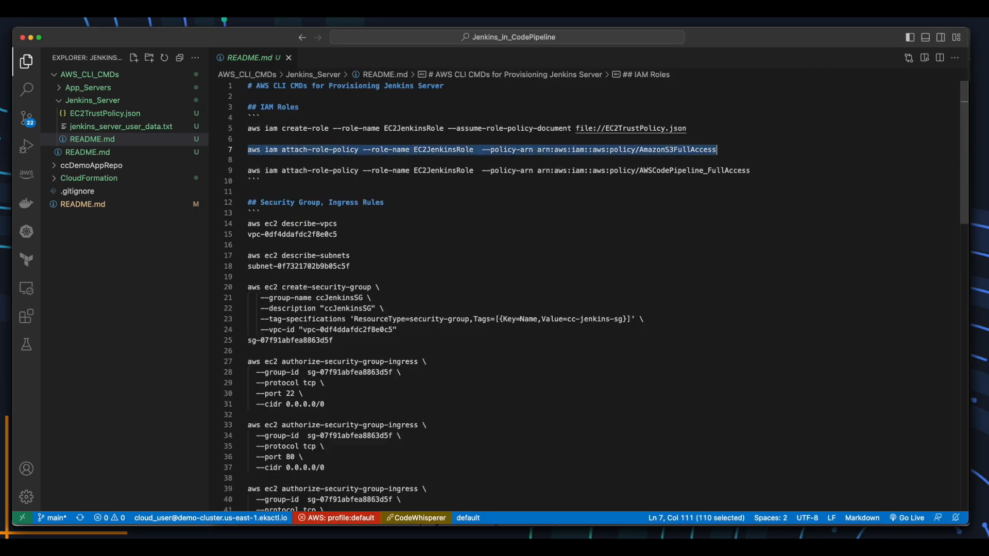
{"action": "type", "text": "aws iam attach-role-policy --role-name EC2JenkinsRole  --policy-arn arn:aws:iam::aws:policy/AmazonS3FullAccess"}
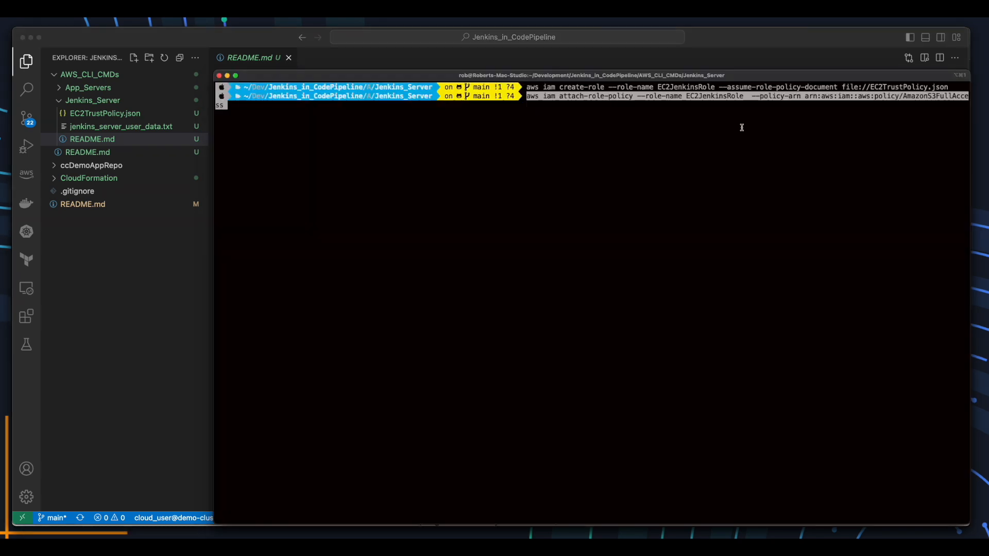
{"action": "key", "text": "Return"}
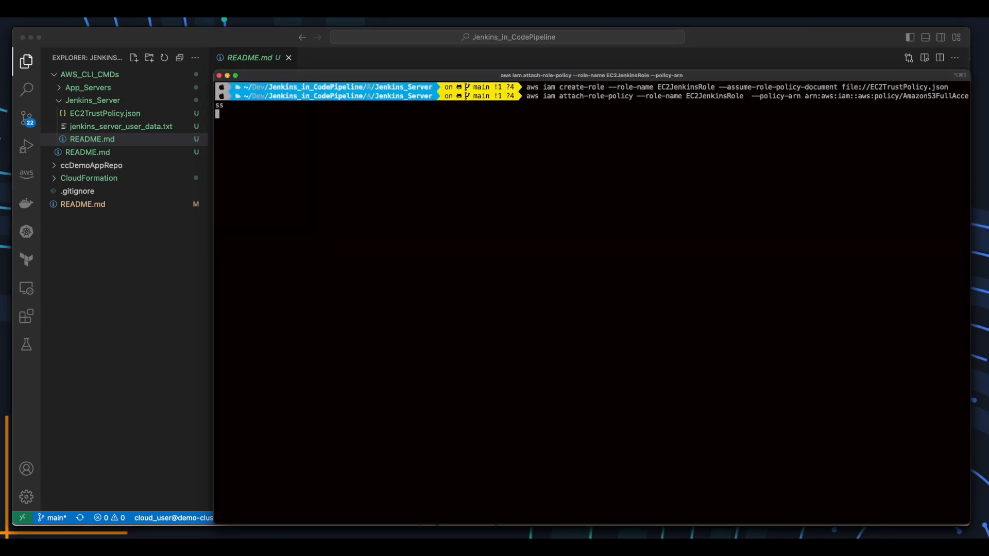
{"action": "type", "text": "aws iam attach-role-policy --role-name EC2JenkinsRole  --policy-arn arn:aws:iam::aws:policy/AWSCodePipeline_FullAccess"}
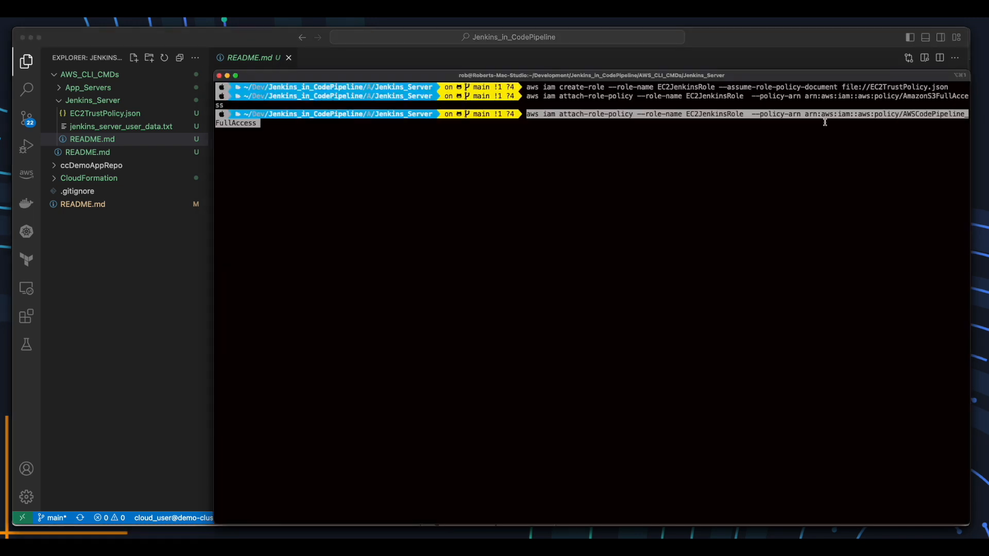
{"action": "key", "text": "Return"}
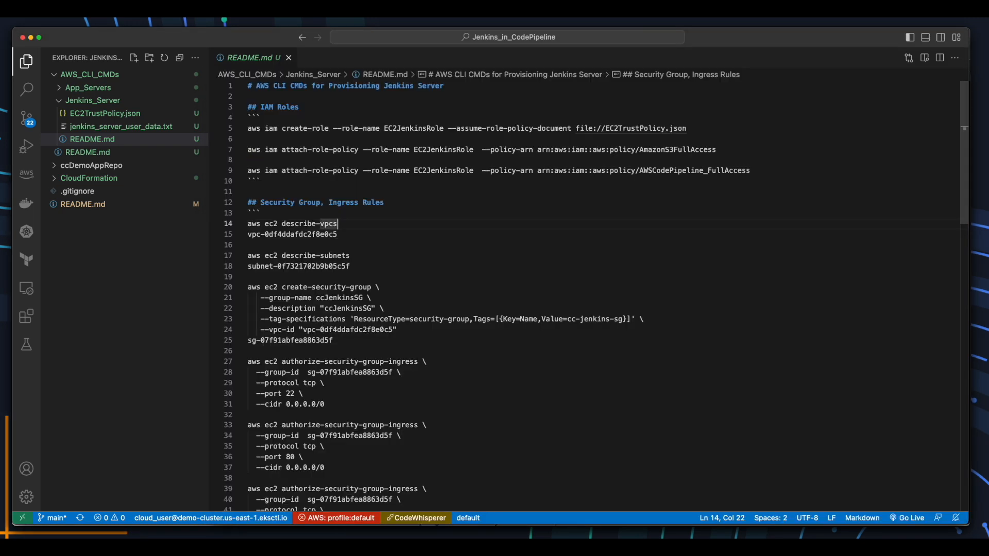
Run describe-vpcs and describe-subnets to find the VPC id and subnets.
{"action": "key", "text": "shift+Home"}
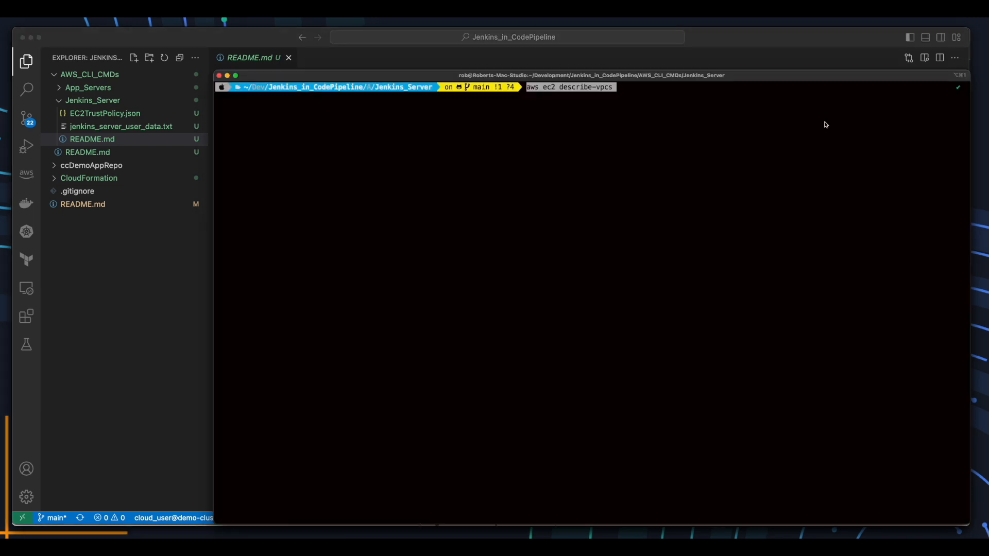
{"action": "type", "text": "aws ec2 describe-vpcs"}
{"action": "key", "text": "Return"}
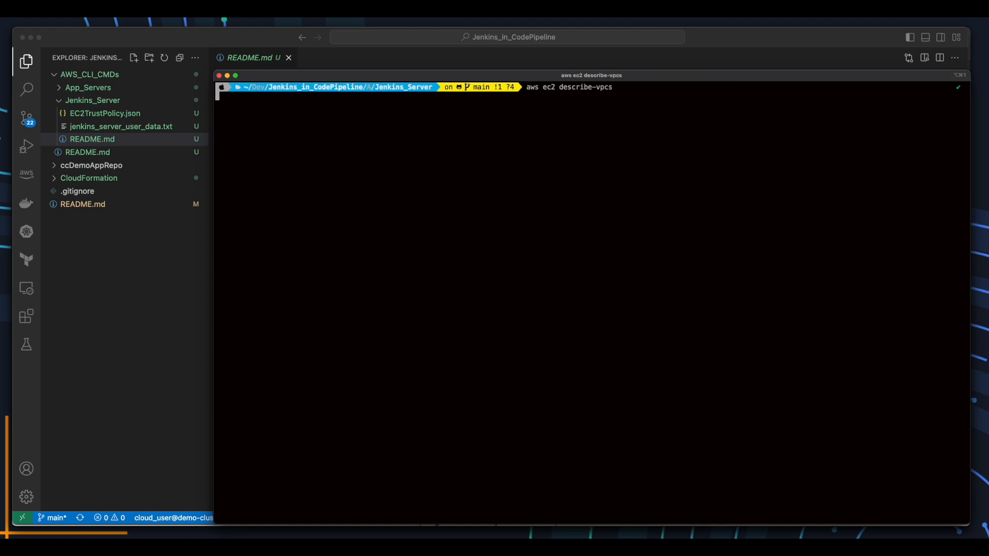
{"action": "left_click_drag", "start_coordinate": [394, 141], "coordinate": [307, 143]}
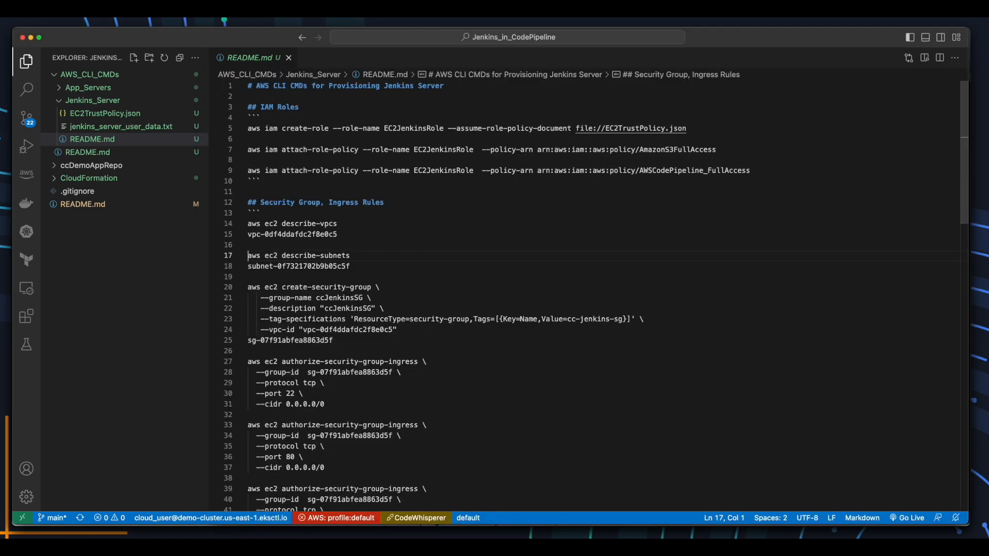
{"action": "key", "text": "shift+Home"}
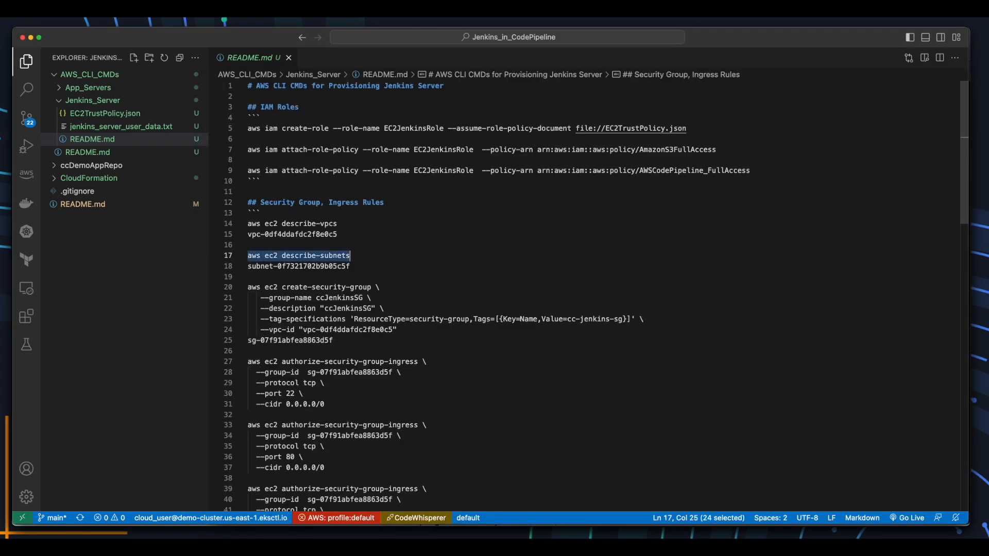
{"action": "type", "text": "aws ec2 describe-subnets"}
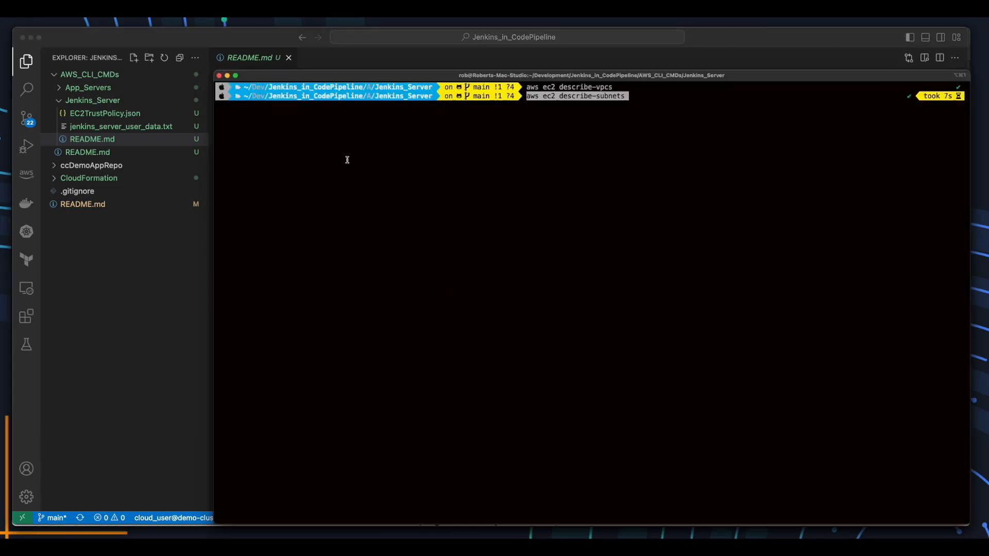
{"action": "key", "text": "Return"}
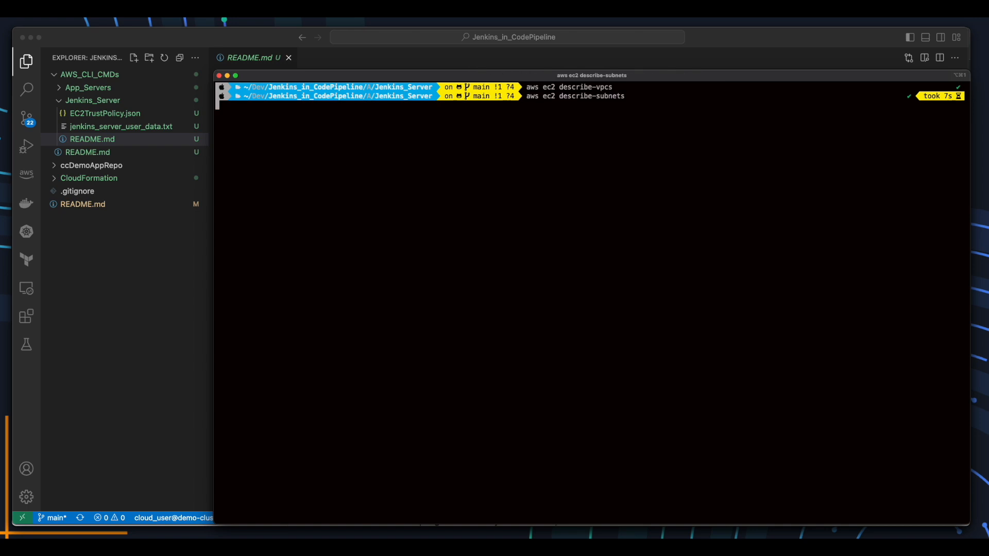
{"action": "scroll", "coordinate": [417, 375], "scroll_direction": "down", "scroll_amount": 1}
{"action": "left_click_drag", "start_coordinate": [417, 375], "coordinate": [320, 377]}
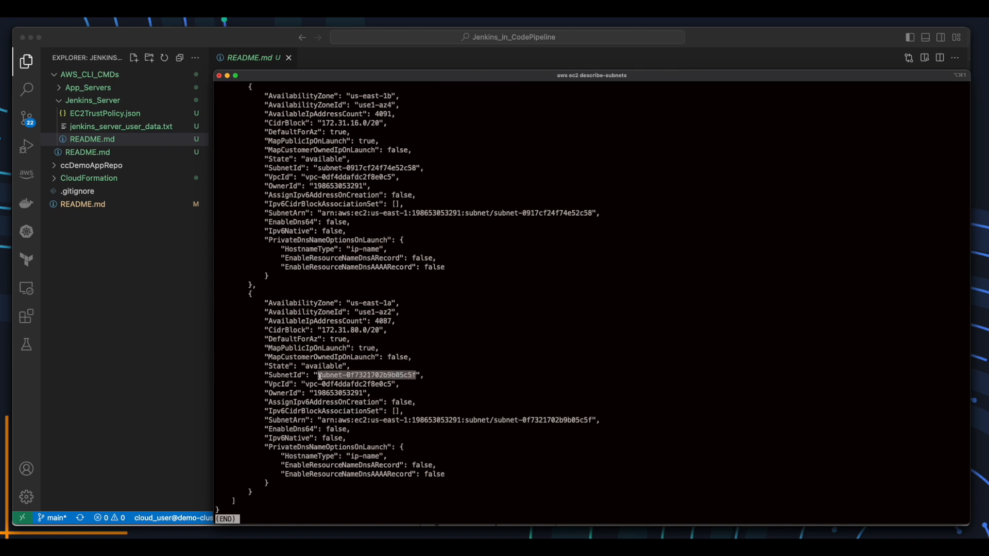
Create the ccJenkinsSG security group and note its ID sg-09b2267aebb8e1a89.
{"action": "left_click_drag", "start_coordinate": [397, 329], "coordinate": [239, 294]}
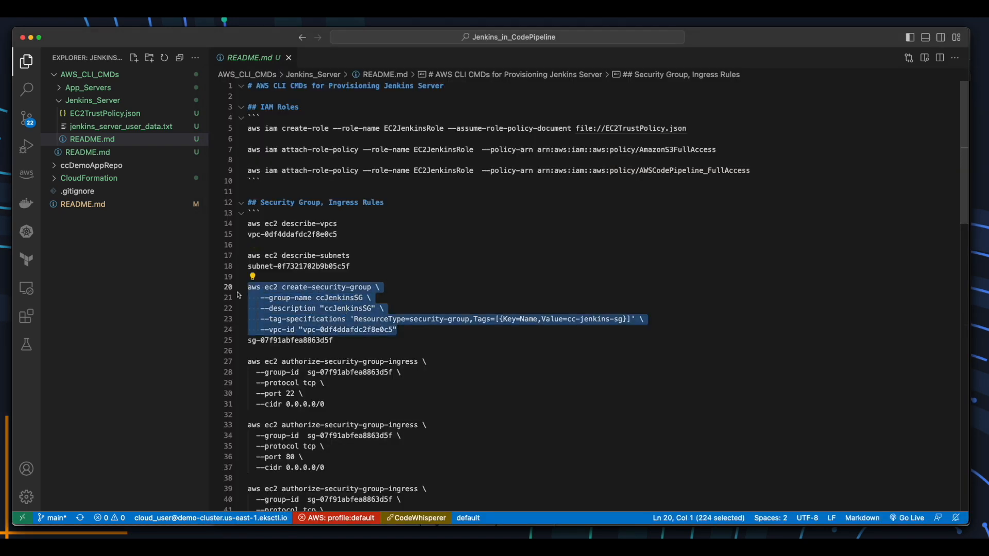
{"action": "key", "text": "super+c"}
{"action": "key", "text": "super+Tab"}
{"action": "key", "text": "super+v"}
{"action": "key", "text": "Return"}
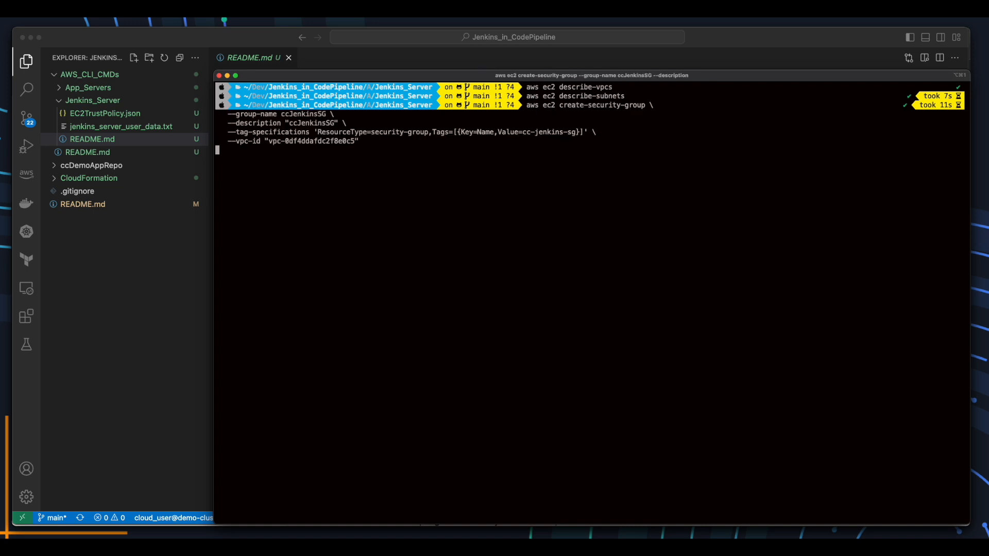
{"action": "left_click_drag", "start_coordinate": [365, 97], "coordinate": [281, 97]}
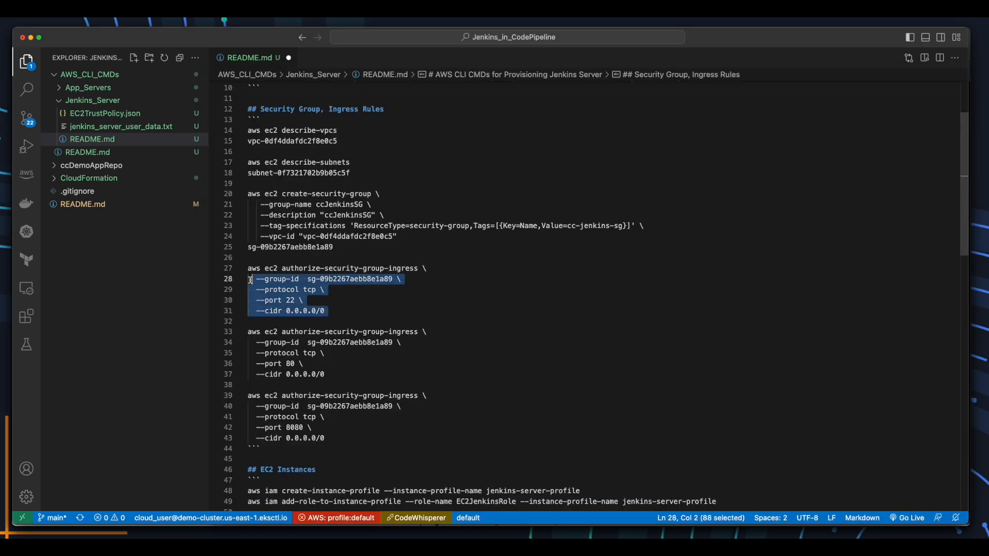
Allow inbound TCP port 22 from 0.0.0.0/0 on sg-09b2267aebb8e1a89.
{"action": "left_click_drag", "start_coordinate": [250, 281], "coordinate": [240, 273]}
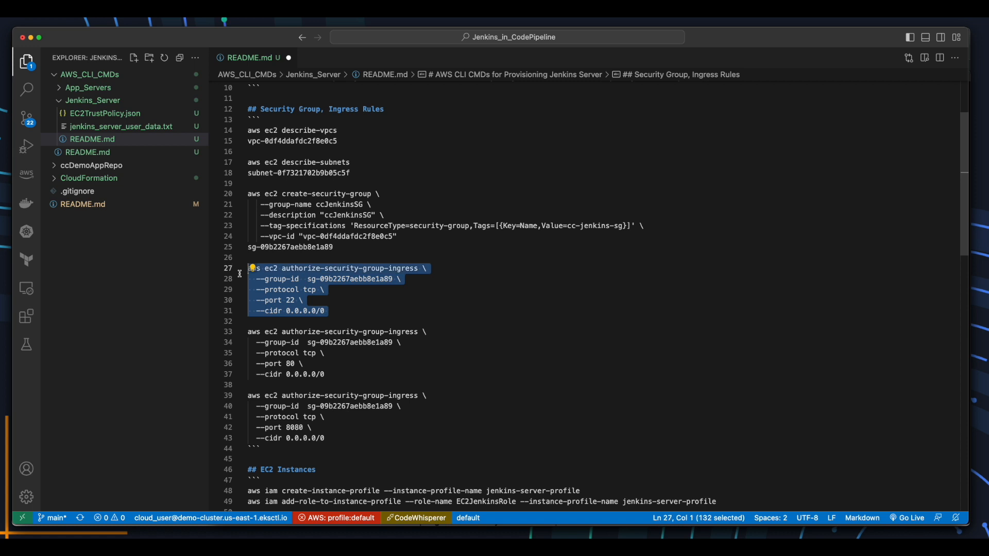
{"action": "key", "text": "super+Tab"}
{"action": "type", "text": "clear"}
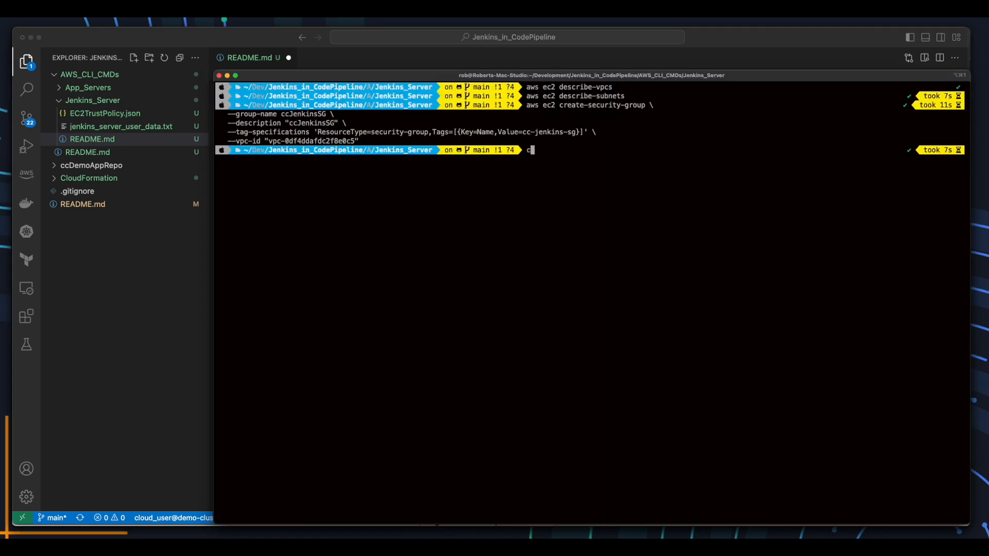
{"action": "key", "text": "Return"}
{"action": "key", "text": "super+v"}
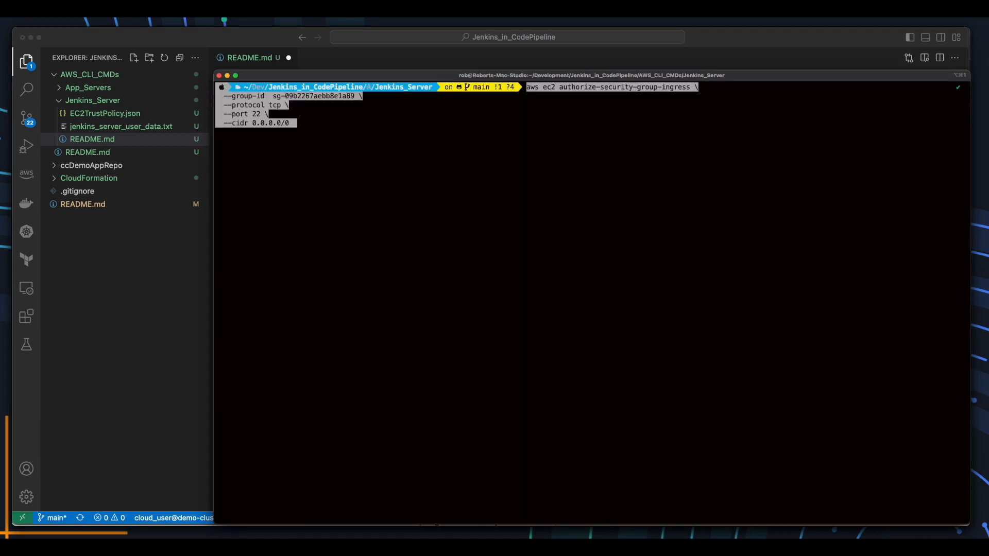
{"action": "key", "text": "Return"}
{"action": "key", "text": "q"}
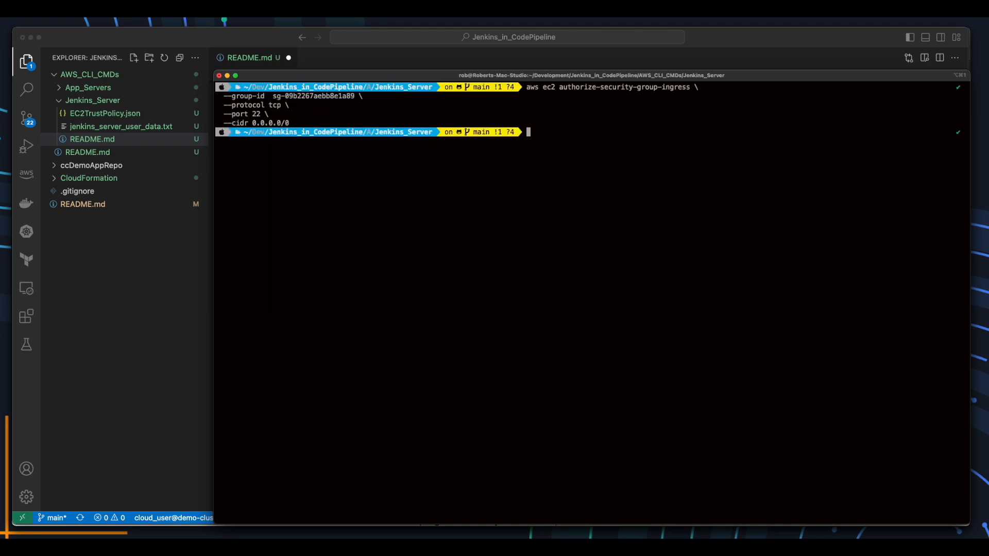
Allow inbound TCP port 80 from 0.0.0.0/0 on the security group.
{"action": "key", "text": "super+Tab"}
{"action": "key", "text": "Down"}
{"action": "key", "text": "shift+Down"}
{"action": "key", "text": "shift+Down"}
{"action": "key", "text": "shift+Down"}
{"action": "key", "text": "shift+Down"}
{"action": "key", "text": "shift+Down"}
{"action": "key", "text": "super+c"}
{"action": "key", "text": "super+Tab"}
{"action": "key", "text": "super+v"}
{"action": "key", "text": "Return"}
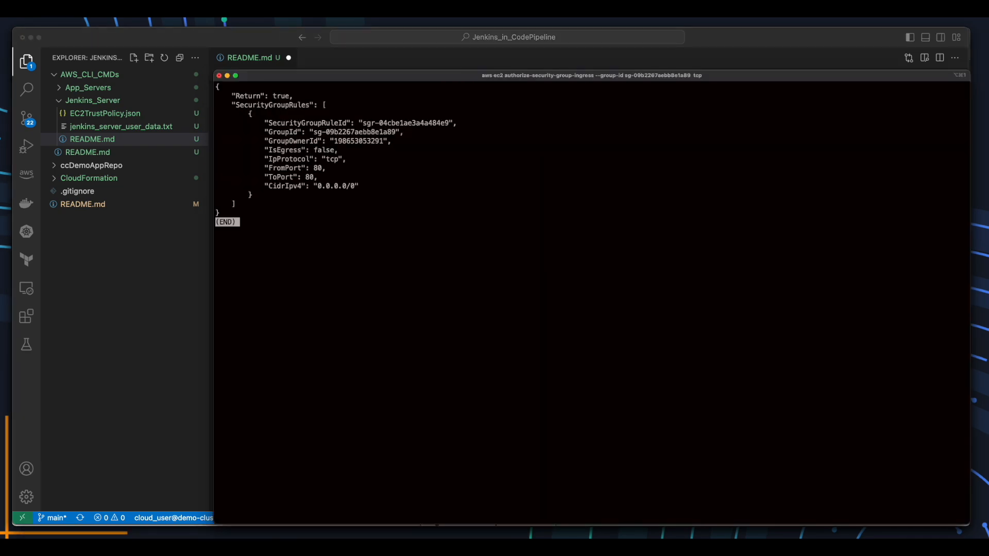
{"action": "key", "text": "q"}
Allow inbound TCP port 8080 for Jenkins from 0.0.0.0/0, then clear the terminal.
{"action": "key", "text": "super+Tab"}
{"action": "key", "text": "Down"}
{"action": "key", "text": "shift+Down"}
{"action": "key", "text": "shift+Down"}
{"action": "key", "text": "shift+Down"}
{"action": "key", "text": "shift+Down"}
{"action": "key", "text": "shift+End"}
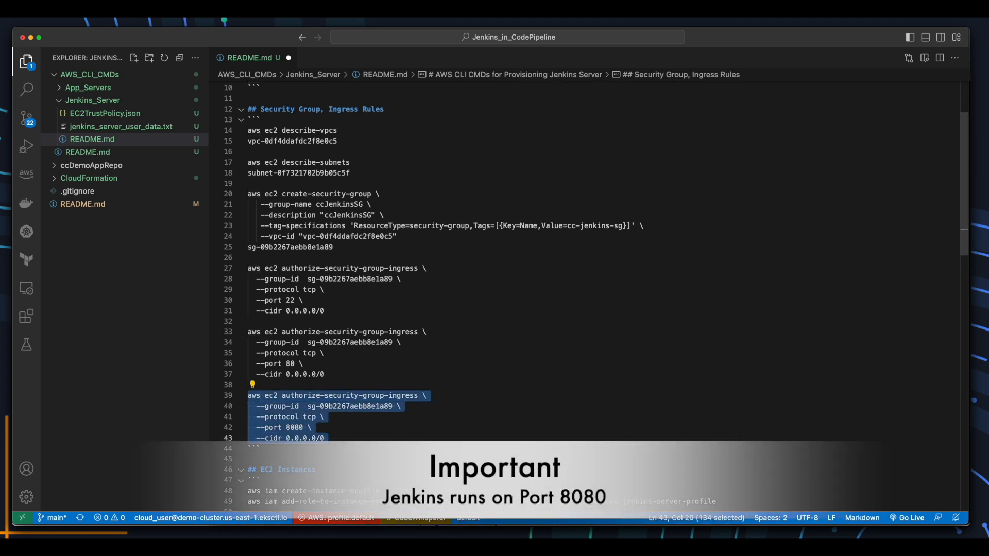
{"action": "key", "text": "super+c"}
{"action": "key", "text": "super+Tab"}
{"action": "key", "text": "super+v"}
{"action": "key", "text": "Return"}
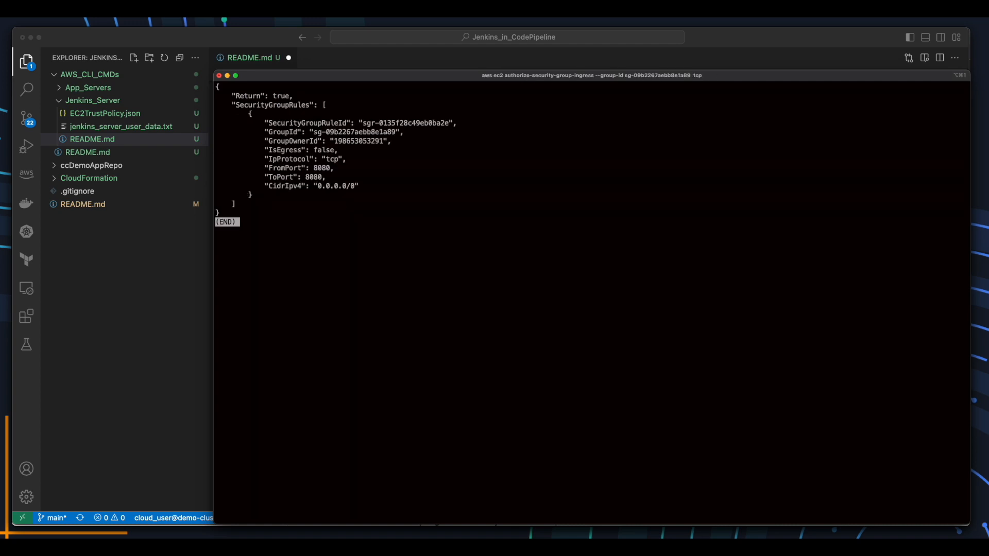
{"action": "type", "text": "qclear"}
{"action": "key", "text": "Return"}
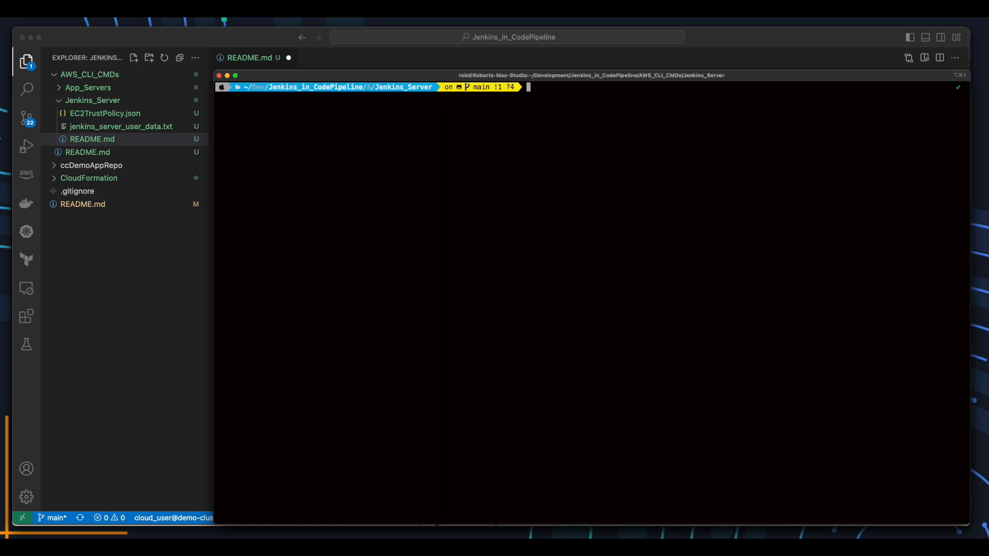
Create the jenkins-server-profile instance profile using the README's IAM command.
{"action": "key", "text": "super+Tab"}
{"action": "left_click", "coordinate": [610, 251]}
{"action": "key", "text": "shift+Home"}
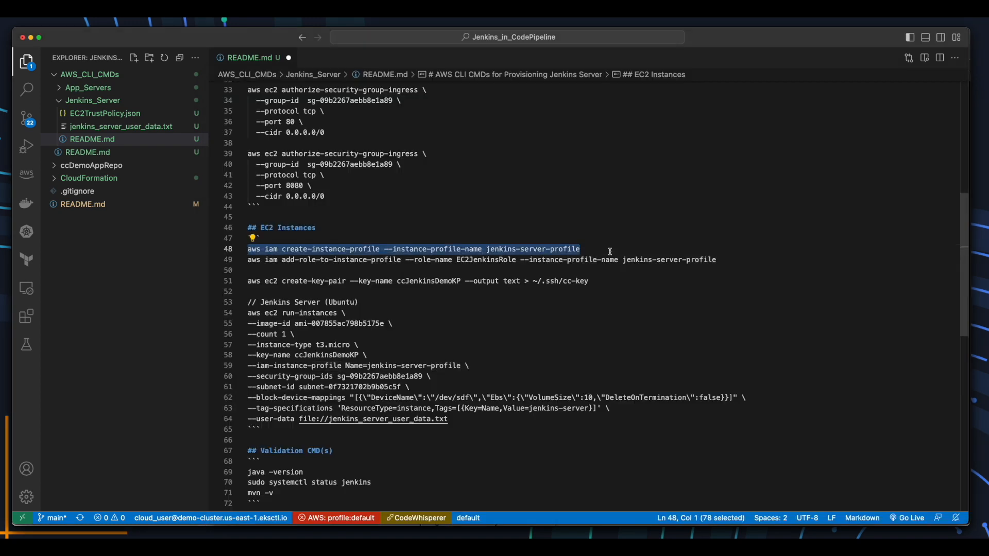
{"action": "key", "text": "super+c"}
{"action": "key", "text": "super+Tab"}
{"action": "key", "text": "super+v"}
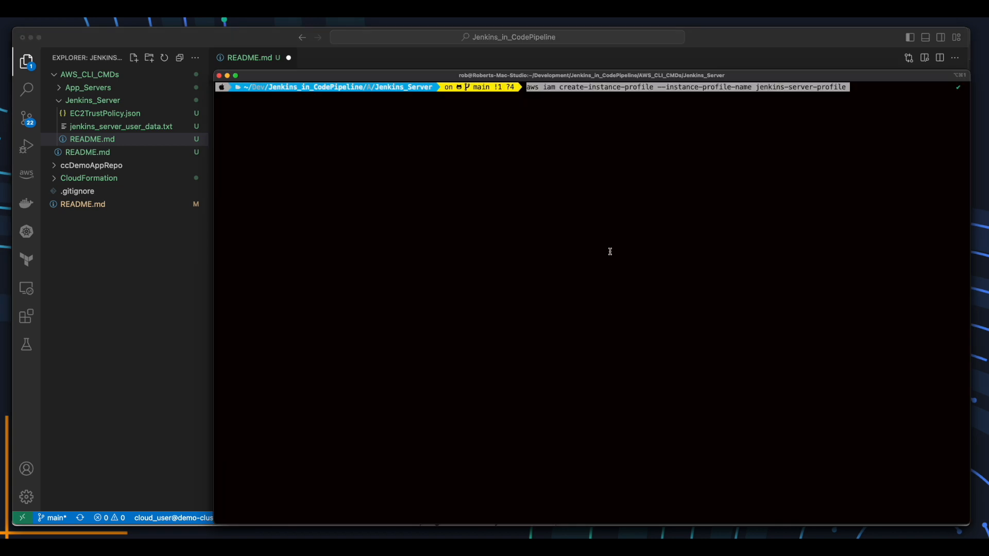
{"action": "key", "text": "Return"}
{"action": "key", "text": "q"}
Attach EC2JenkinsRole to the jenkins-server-profile instance profile.
{"action": "key", "text": "super+Tab"}
{"action": "key", "text": "Down"}
{"action": "key", "text": "Home"}
{"action": "key", "text": "shift+End"}
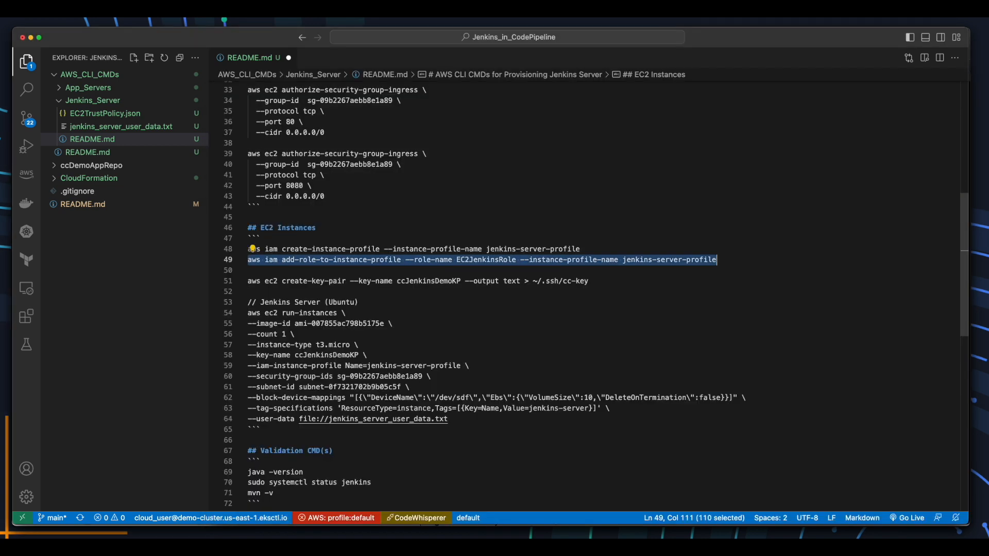
{"action": "key", "text": "super+c"}
{"action": "key", "text": "super+Tab"}
{"action": "key", "text": "super+v"}
{"action": "key", "text": "Return"}
Create the ccJenkinsDemoKP key pair with the README's create-key-pair command.
{"action": "key", "text": "super+Tab"}
{"action": "key", "text": "Down"}
{"action": "key", "text": "Down"}
{"action": "key", "text": "Home"}
{"action": "key", "text": "shift+End"}
{"action": "key", "text": "super+c"}
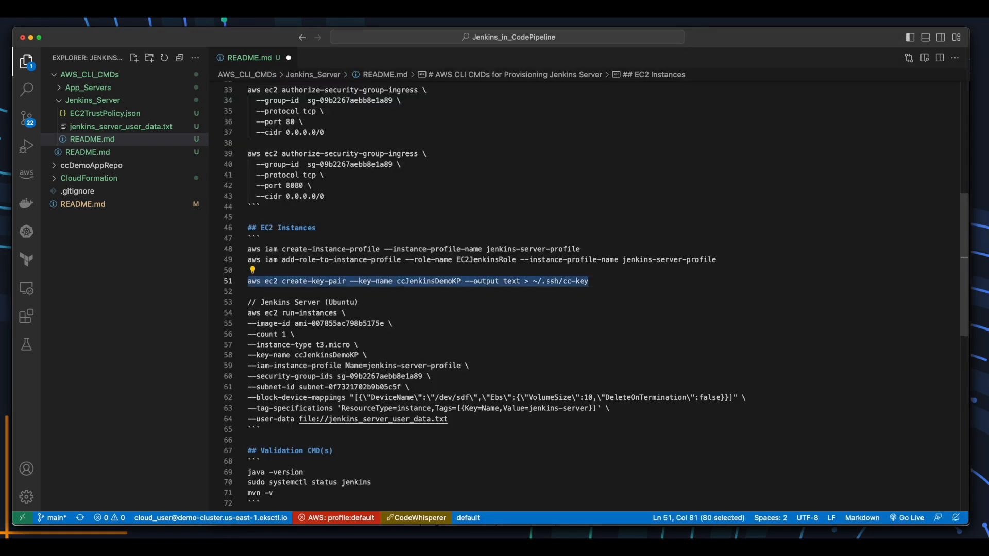
{"action": "key", "text": "super+Tab"}
{"action": "key", "text": "super+v"}
{"action": "key", "text": "Return"}
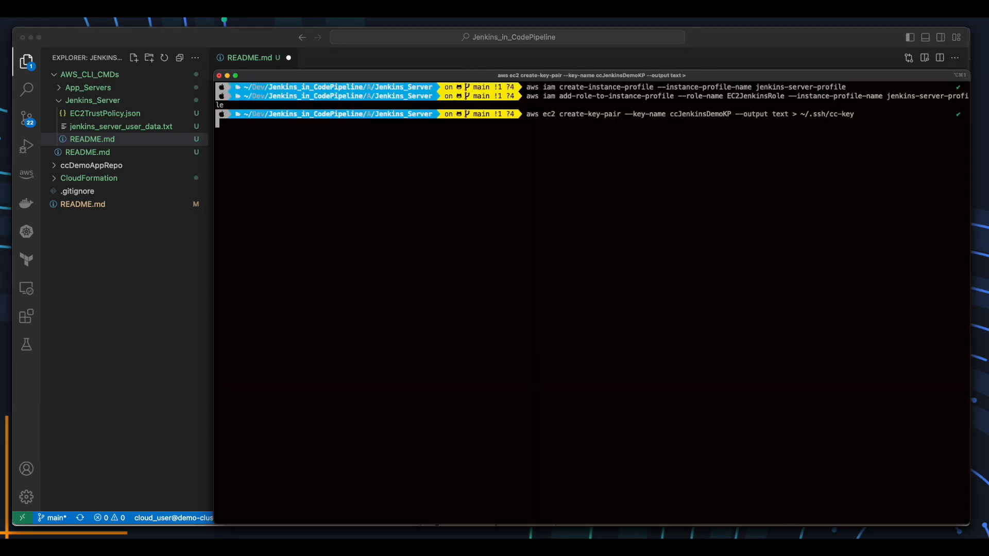
Launch the jenkins-server t3.micro instance with its user-data script, then clear the terminal.
{"action": "key", "text": "super+Tab"}
{"action": "key", "text": "Down"}
{"action": "key", "text": "Down"}
{"action": "key", "text": "Down"}
{"action": "key", "text": "Home"}
{"action": "key", "text": "shift+Down"}
{"action": "key", "text": "shift+Down"}
{"action": "key", "text": "shift+Down"}
{"action": "key", "text": "shift+Down"}
{"action": "key", "text": "shift+Down"}
{"action": "key", "text": "shift+Down"}
{"action": "key", "text": "shift+Down"}
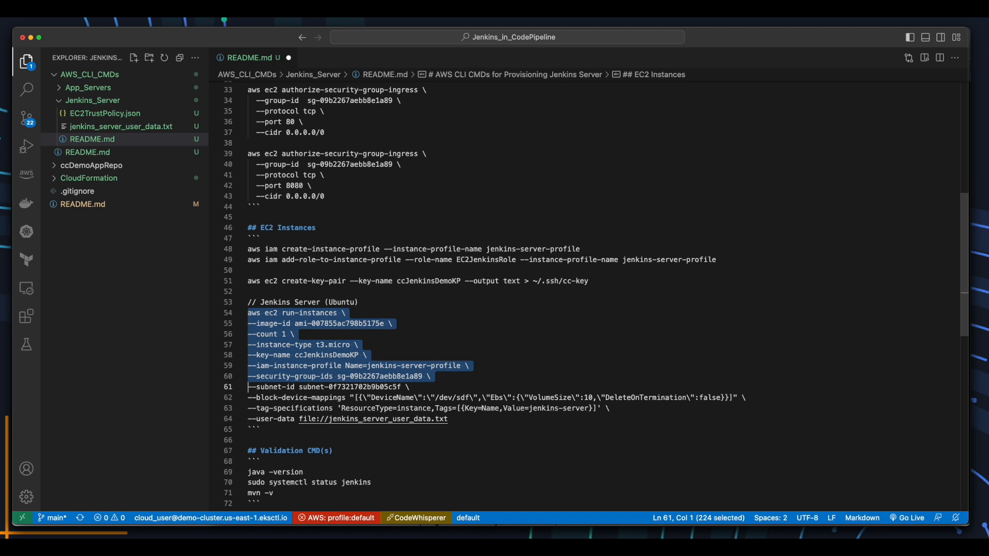
{"action": "key", "text": "shift+Down"}
{"action": "key", "text": "shift+Down"}
{"action": "key", "text": "shift+Down"}
{"action": "key", "text": "shift+End"}
{"action": "key", "text": "super+c"}
{"action": "key", "text": "super+Tab"}
{"action": "key", "text": "super+v"}
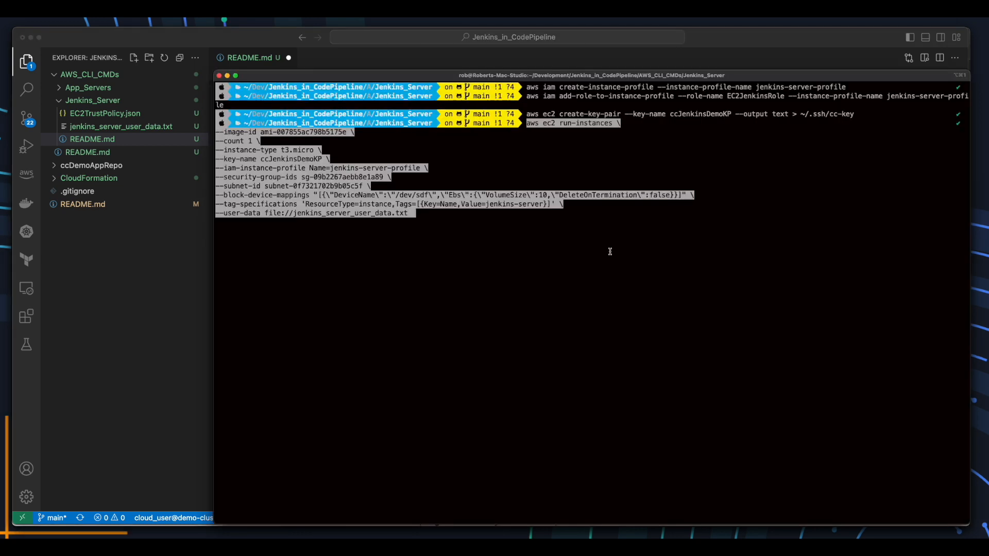
{"action": "key", "text": "Return"}
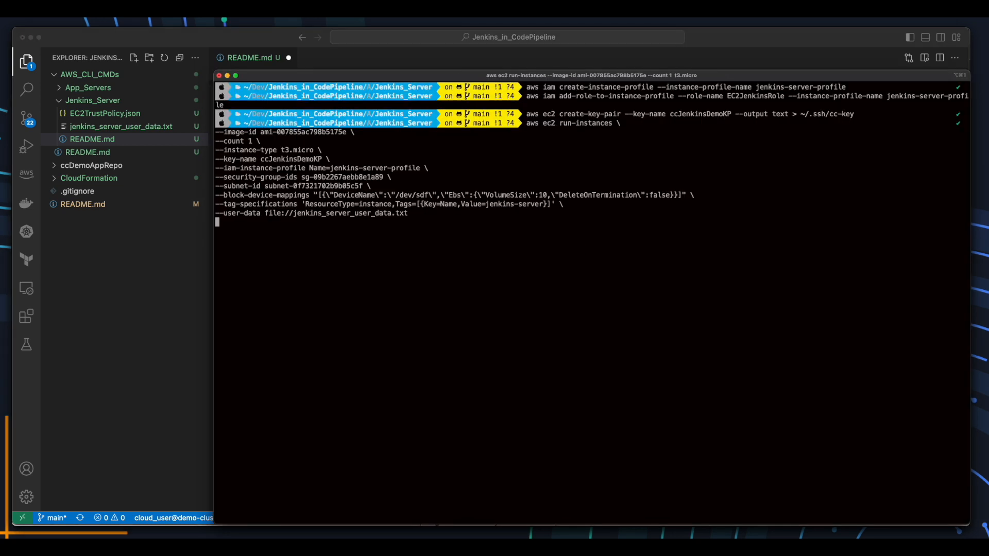
{"action": "type", "text": "q"}
{"action": "type", "text": "clear"}
{"action": "key", "text": "Return"}
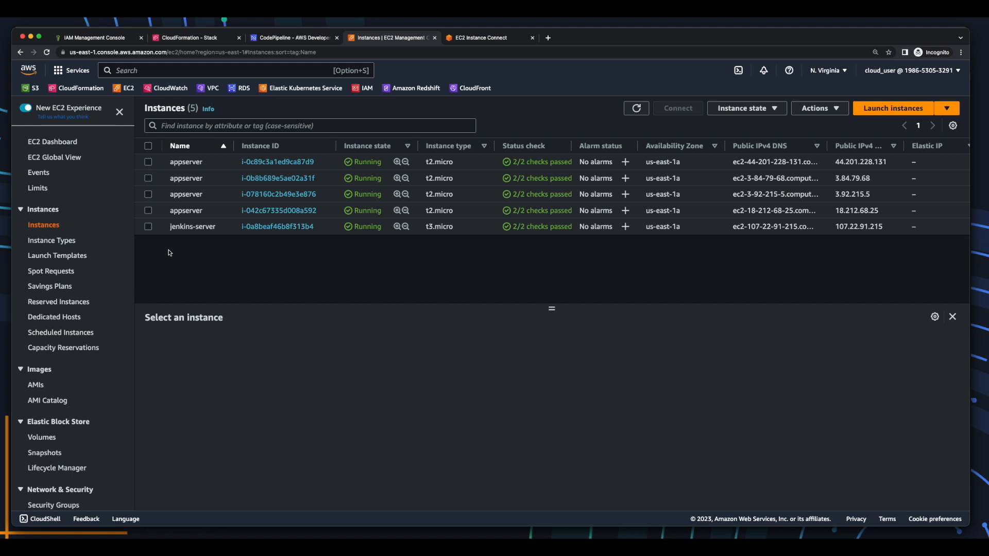
Copy jenkins-server's public IPv4 address and enter it as 107.22.91.215:8080 in a new tab.
{"action": "left_click", "coordinate": [196, 231]}
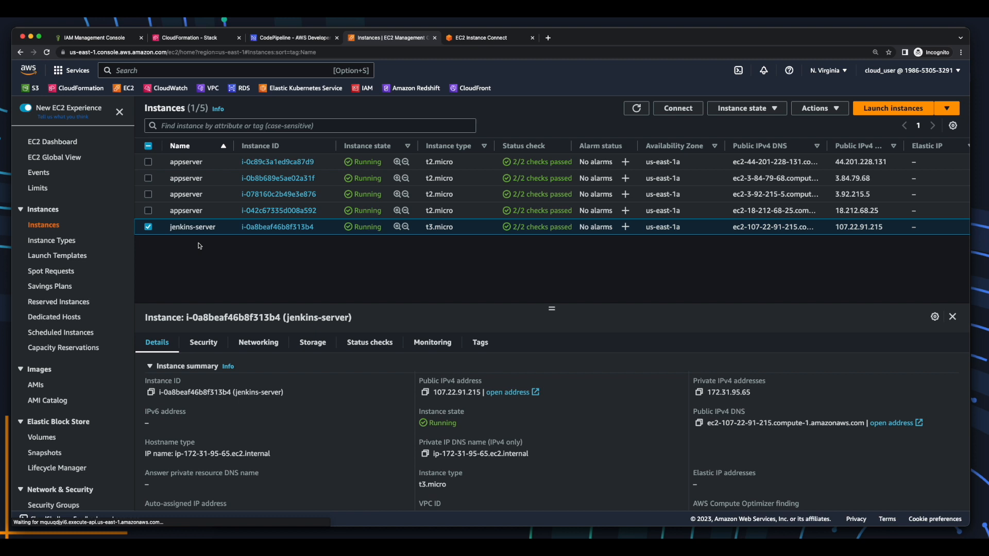
{"action": "left_click", "coordinate": [425, 393]}
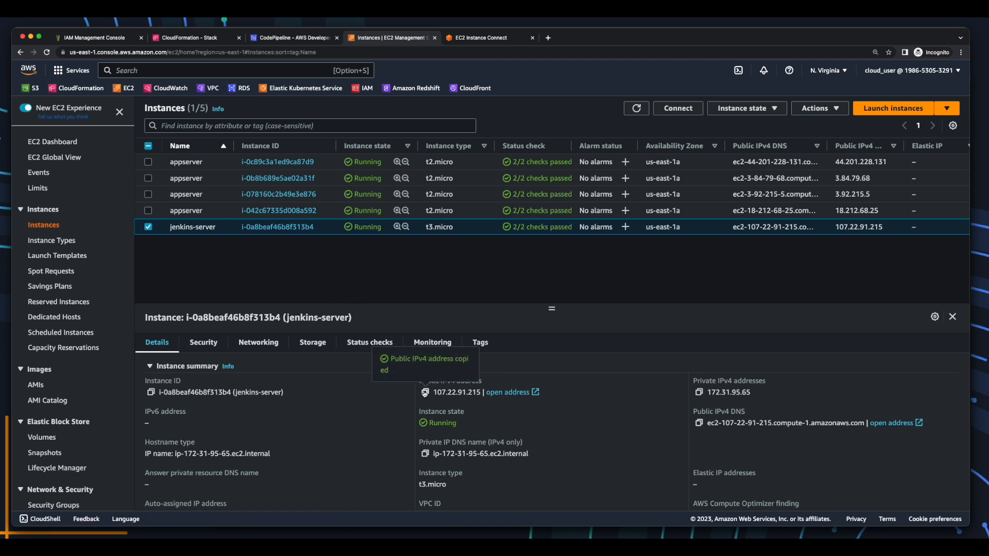
{"action": "left_click", "coordinate": [550, 38]}
{"action": "key", "text": "super+v"}
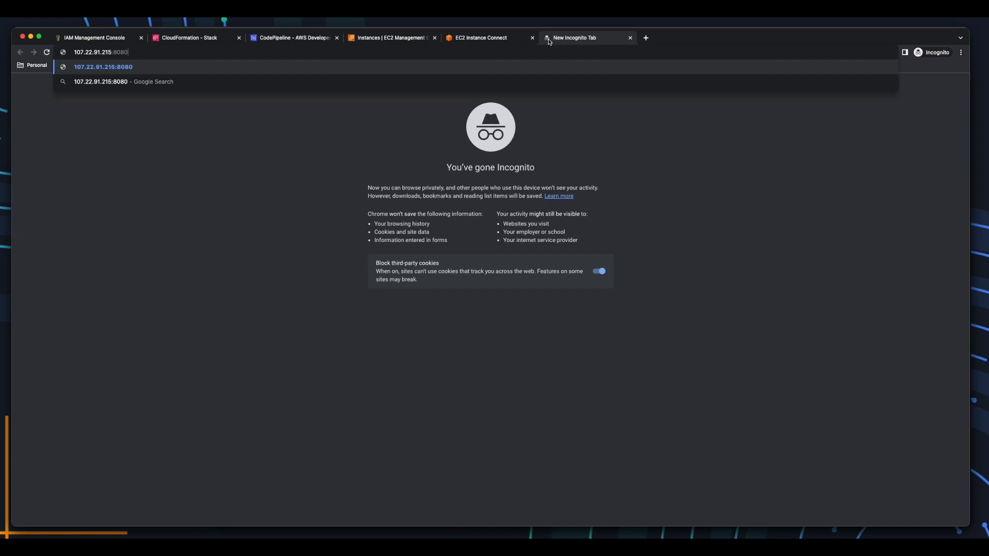
Load Jenkins' Unlock page and copy the /var/lib/jenkins/secrets/initialAdminPassword path.
{"action": "key", "text": "Return"}
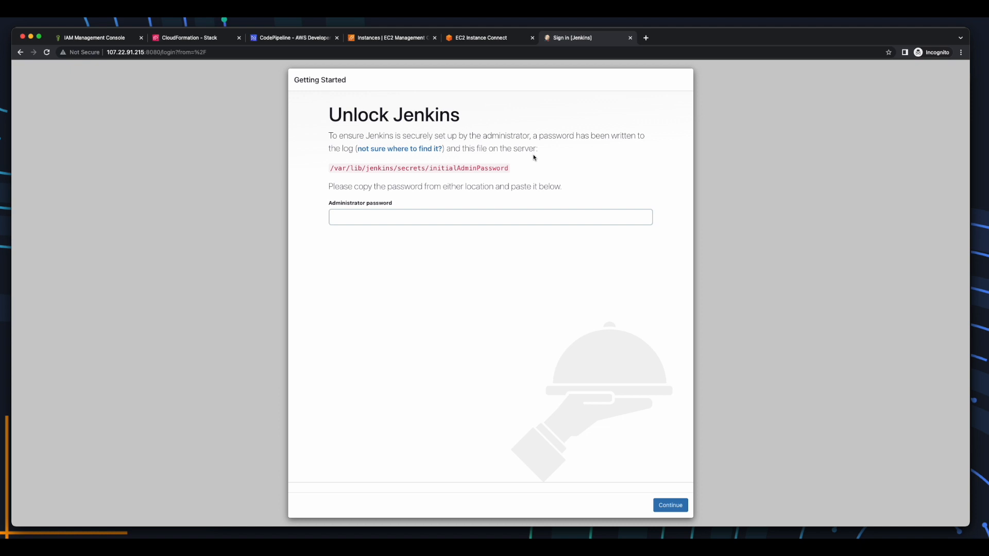
{"action": "left_click_drag", "start_coordinate": [329, 168], "coordinate": [512, 172]}
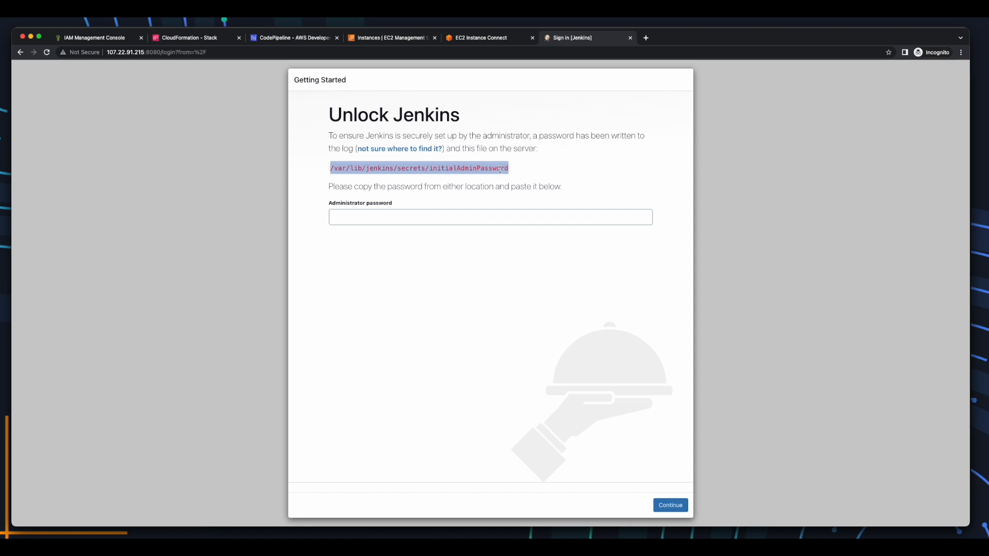
{"action": "right_click", "coordinate": [500, 169]}
{"action": "left_click", "coordinate": [522, 190]}
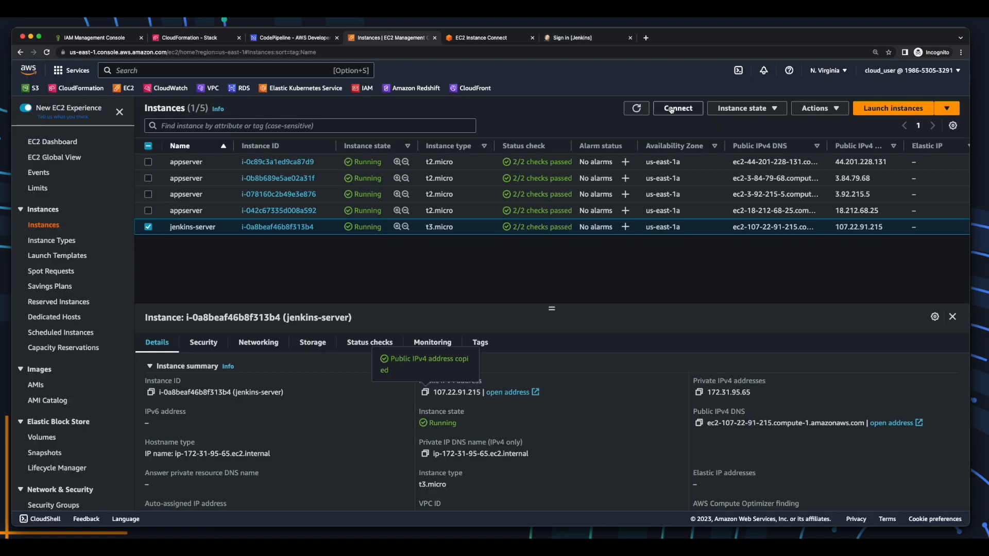
Open an EC2 Instance Connect session on jenkins-server and clear the login banner.
{"action": "left_click", "coordinate": [671, 109]}
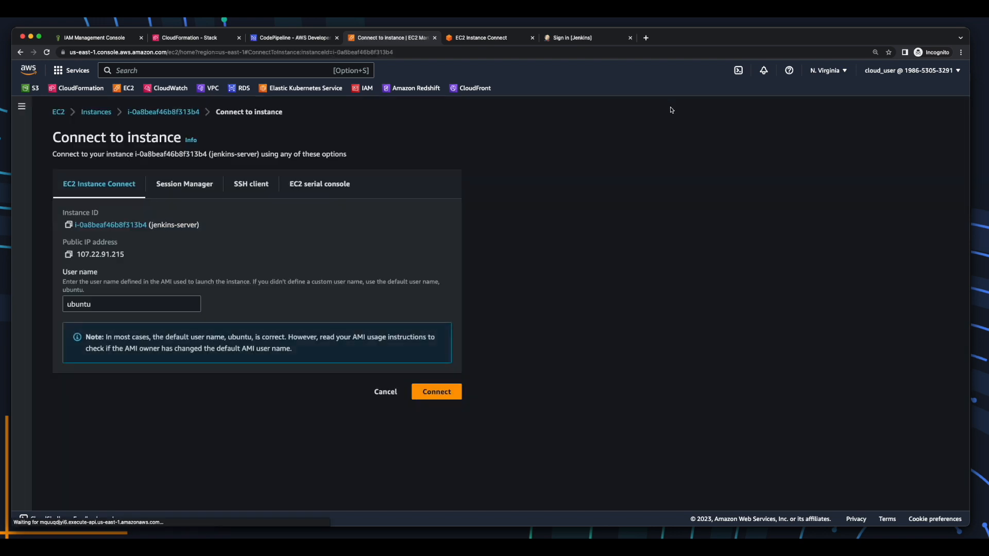
{"action": "left_click", "coordinate": [456, 393]}
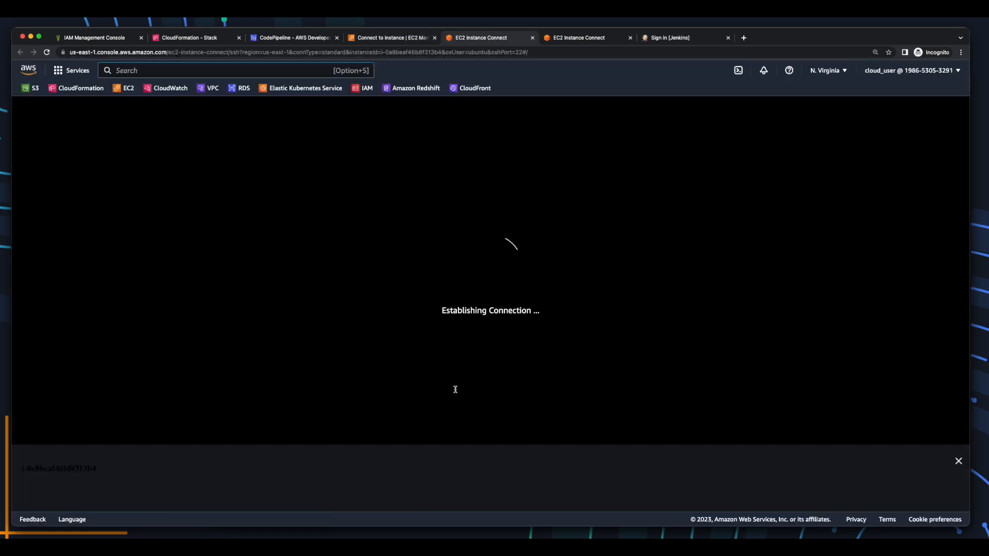
{"action": "type", "text": "clear"}
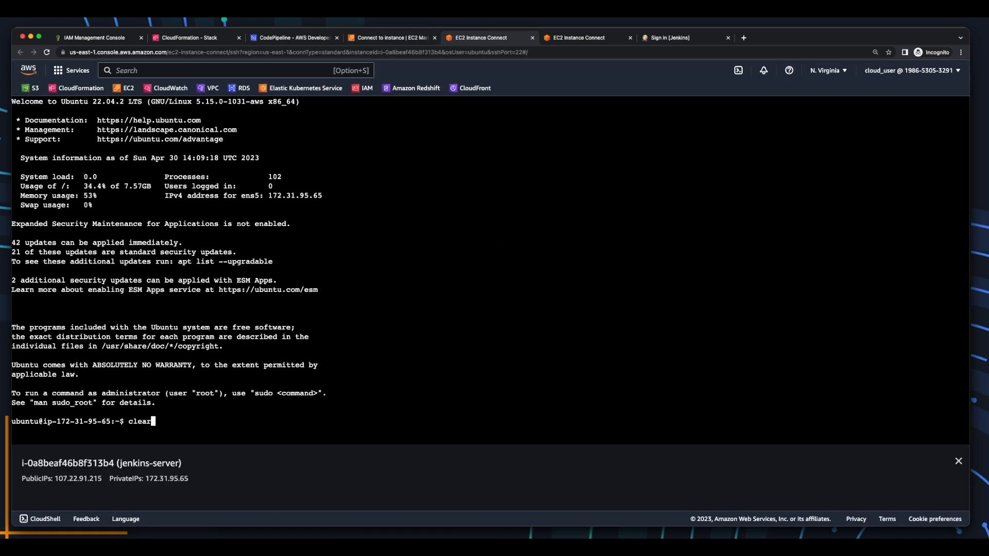
{"action": "key", "text": "Return"}
Print the initial admin password with sudo cat and paste it into the Unlock Jenkins form.
{"action": "type", "text": "sudo cat"}
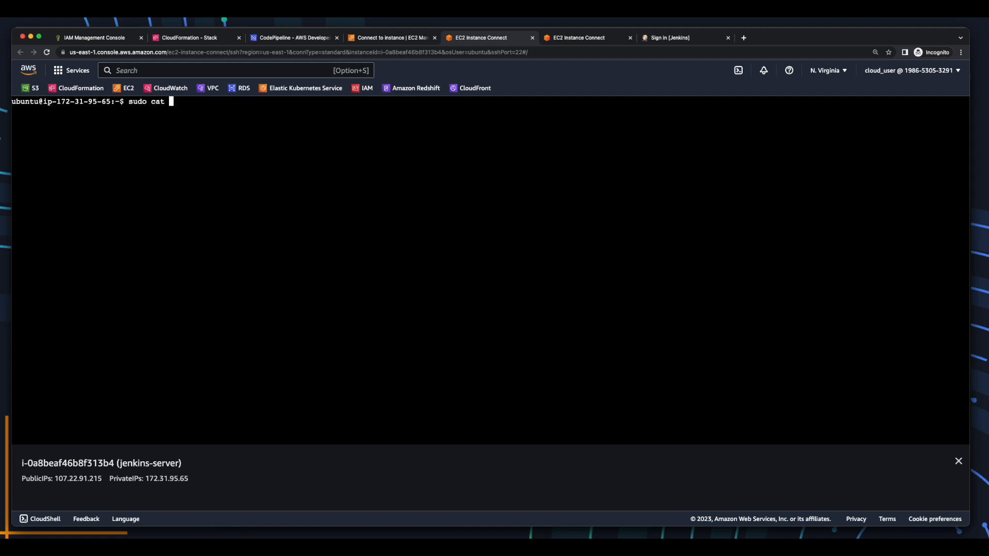
{"action": "key", "text": "super+v"}
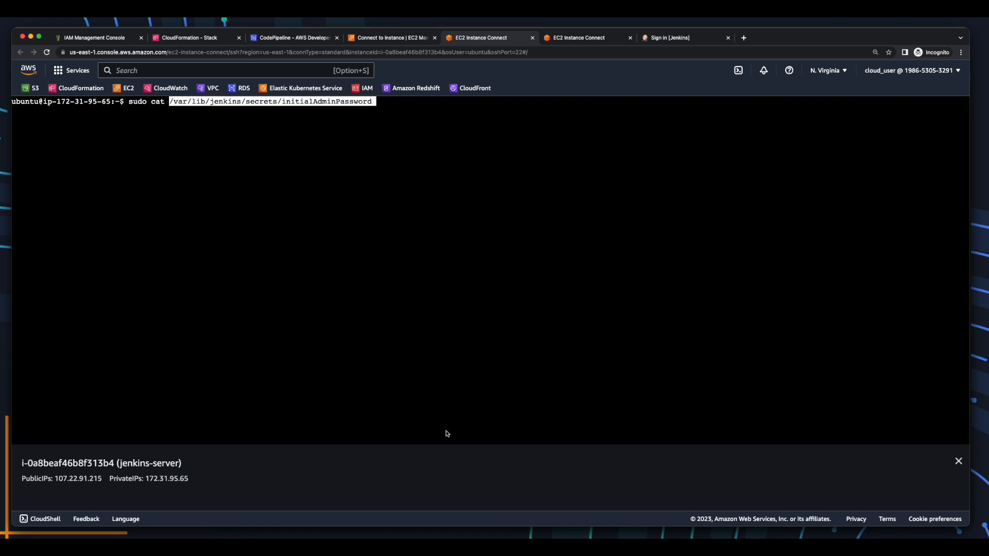
{"action": "key", "text": "Return"}
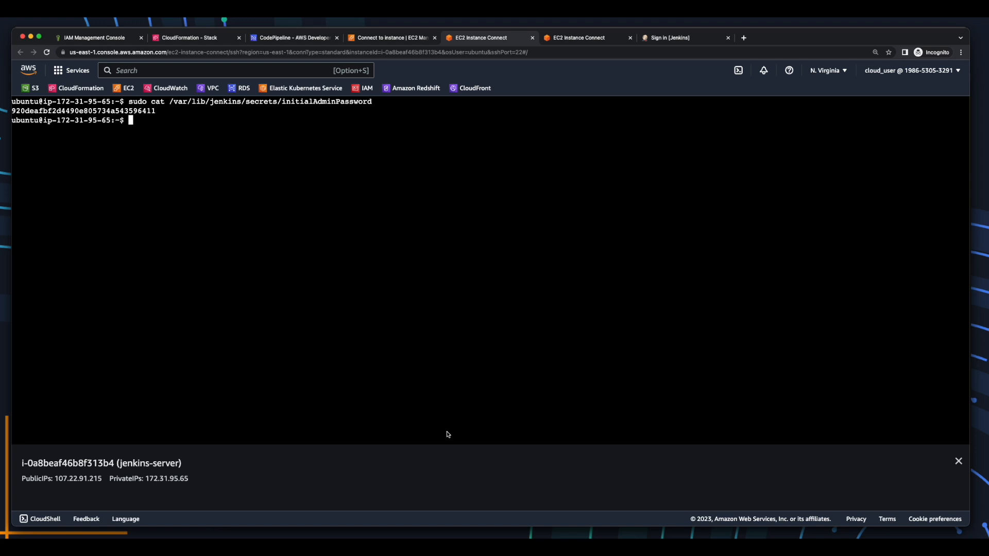
{"action": "left_click_drag", "start_coordinate": [155, 111], "coordinate": [11, 111]}
{"action": "key", "text": "super+9"}
{"action": "key", "text": "super+v"}
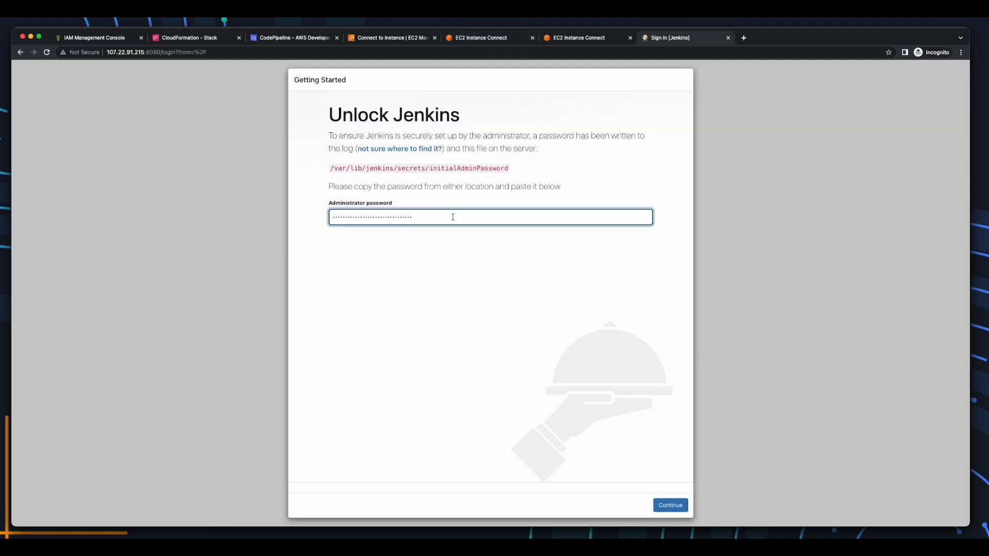
Unlock Jenkins with the admin password and choose Install suggested plugins.
{"action": "left_click", "coordinate": [665, 507]}
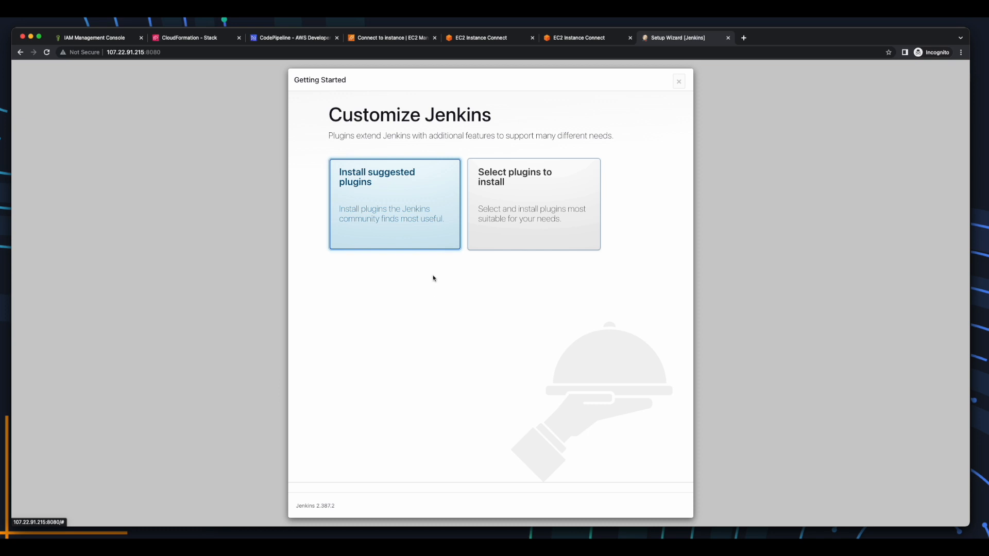
{"action": "left_click", "coordinate": [416, 197]}
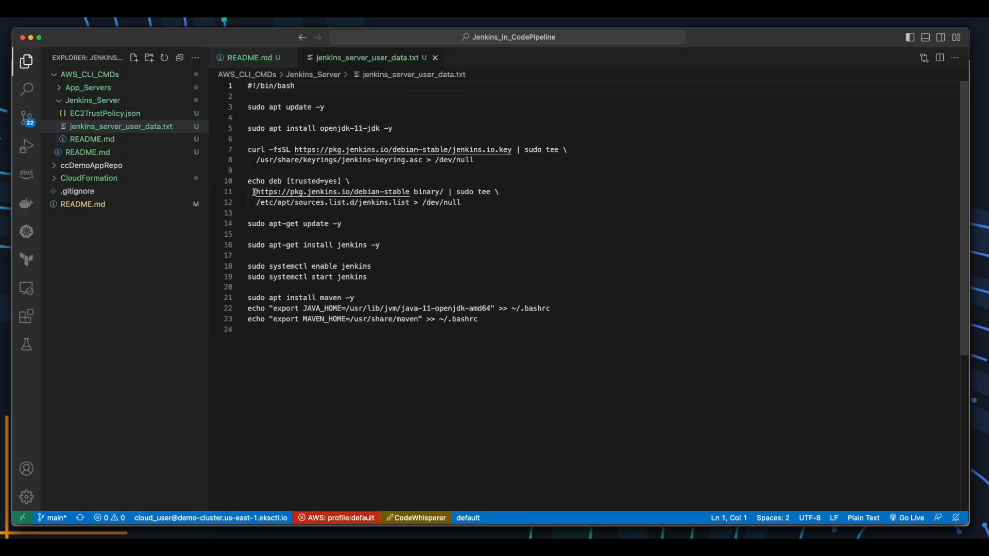
{"action": "left_click", "coordinate": [248, 57]}
{"action": "left_click_drag", "start_coordinate": [451, 304], "coordinate": [248, 303]}
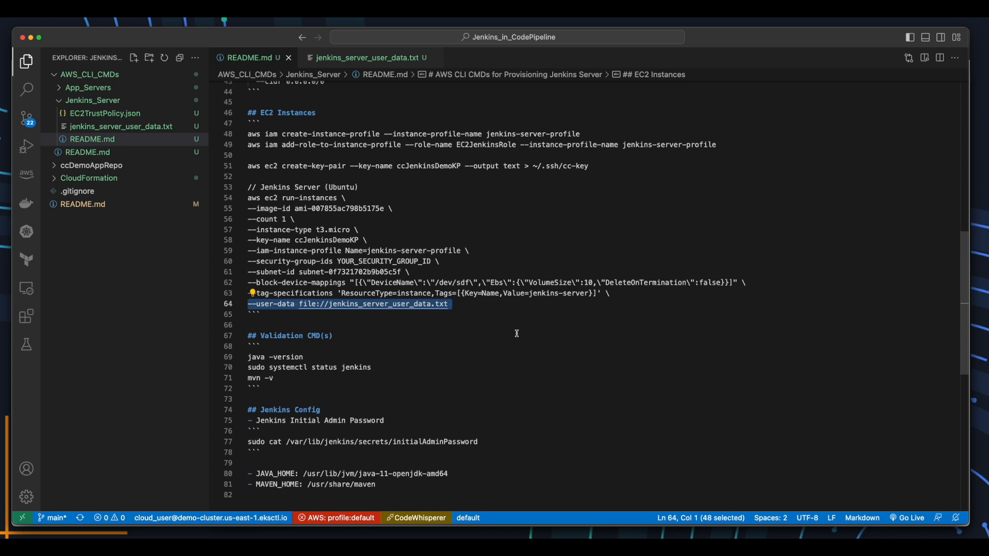
{"action": "left_click", "coordinate": [376, 58]}
{"action": "left_click_drag", "start_coordinate": [380, 108], "coordinate": [236, 108]}
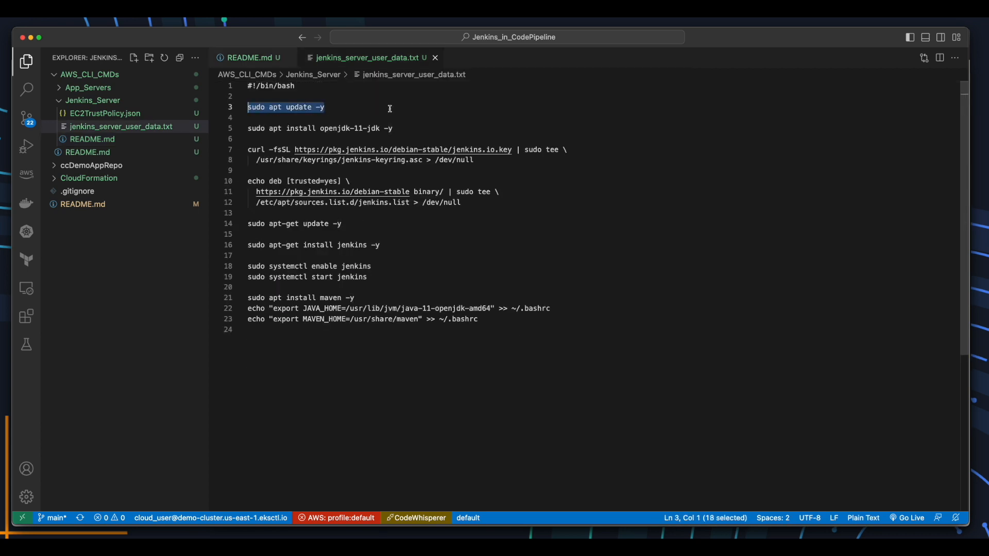
{"action": "left_click_drag", "start_coordinate": [401, 128], "coordinate": [247, 129]}
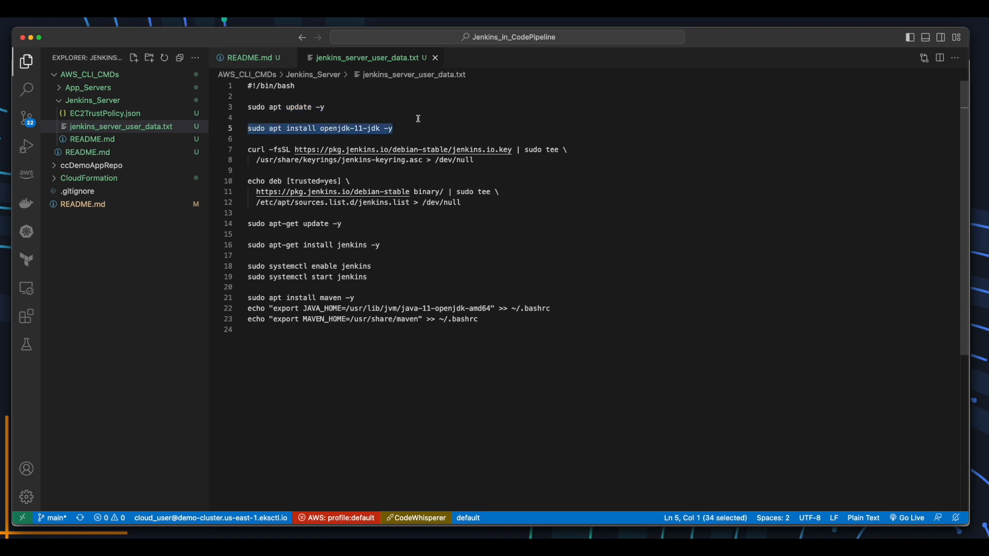
{"action": "left_click_drag", "start_coordinate": [495, 202], "coordinate": [247, 150]}
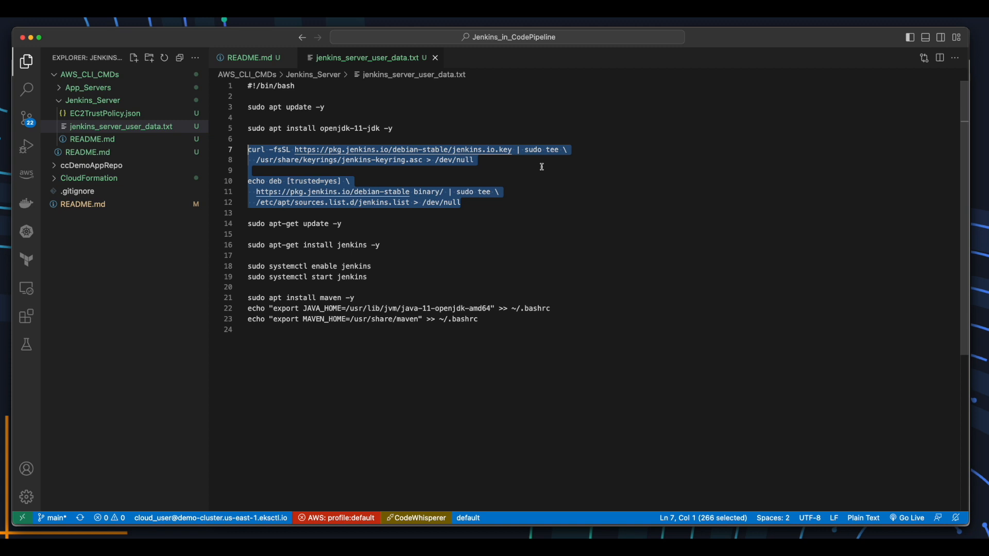
{"action": "left_click_drag", "start_coordinate": [444, 225], "coordinate": [246, 224]}
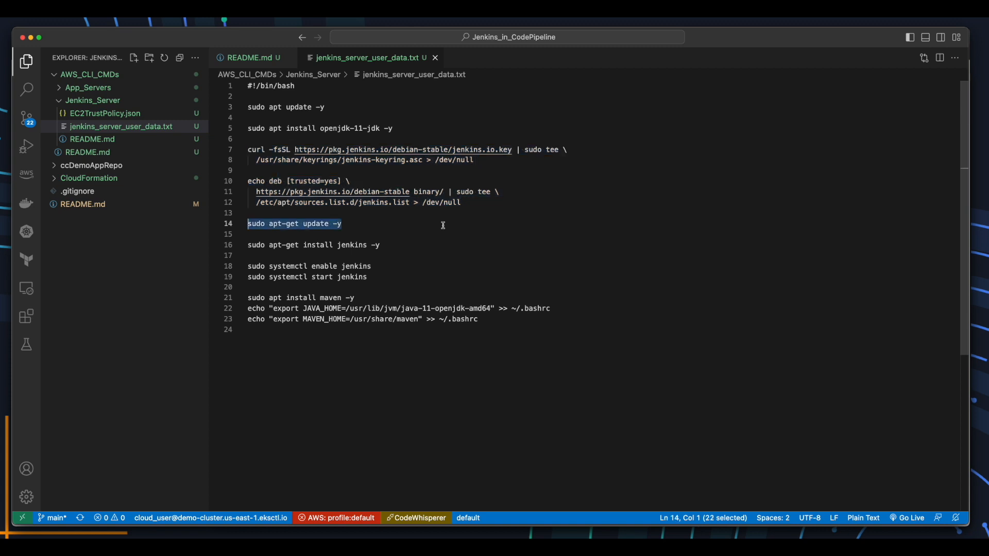
{"action": "left_click_drag", "start_coordinate": [415, 245], "coordinate": [246, 245]}
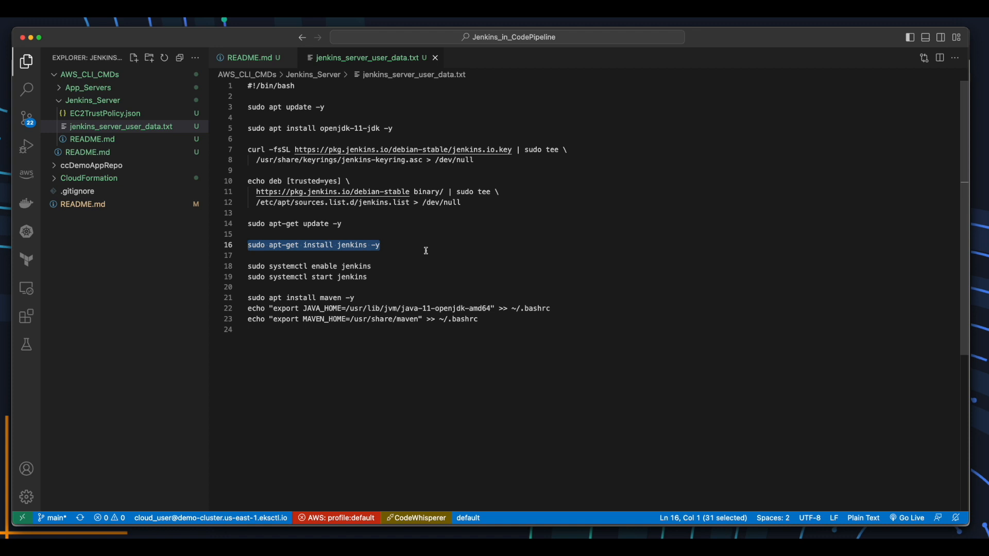
{"action": "left_click_drag", "start_coordinate": [428, 278], "coordinate": [246, 266]}
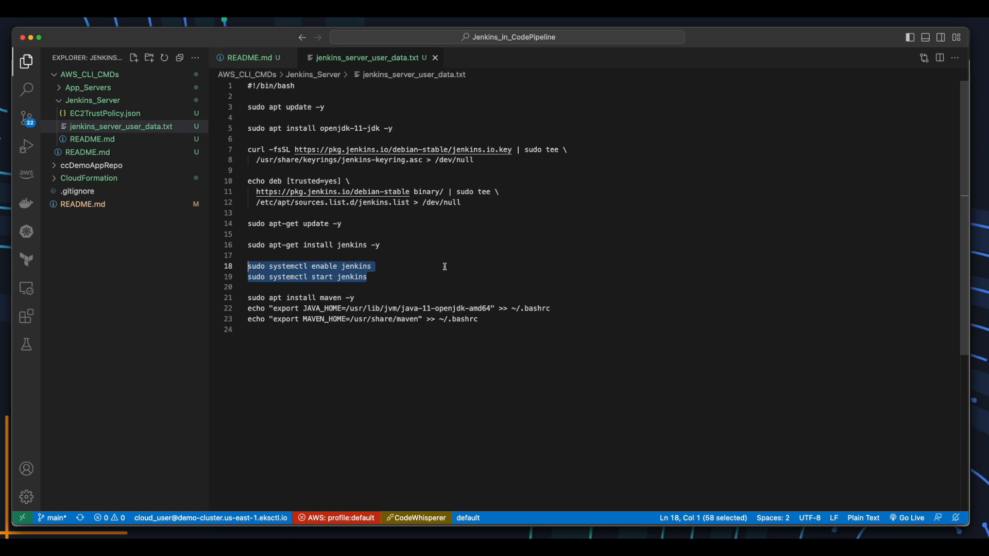
{"action": "left_click_drag", "start_coordinate": [394, 298], "coordinate": [247, 297]}
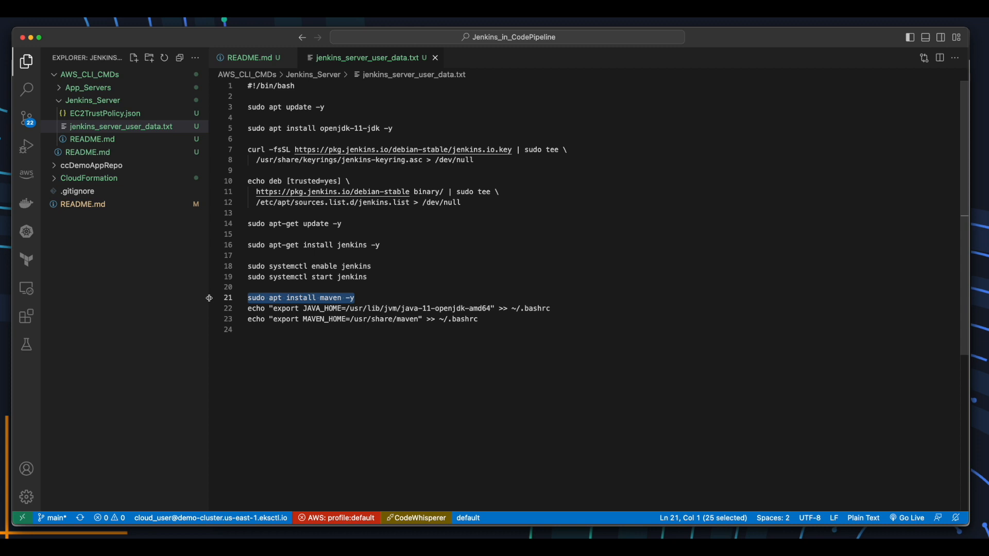
{"action": "left_click_drag", "start_coordinate": [479, 319], "coordinate": [247, 308]}
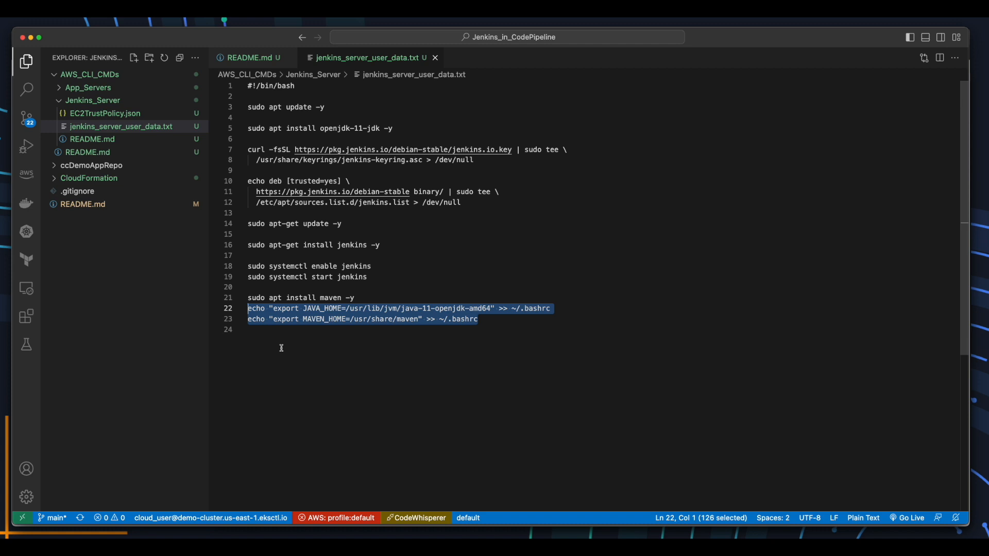
Create the first admin user with full name Jenkins Admin, keep the proposed URL, and finish setup.
{"action": "key", "text": "super+Tab"}
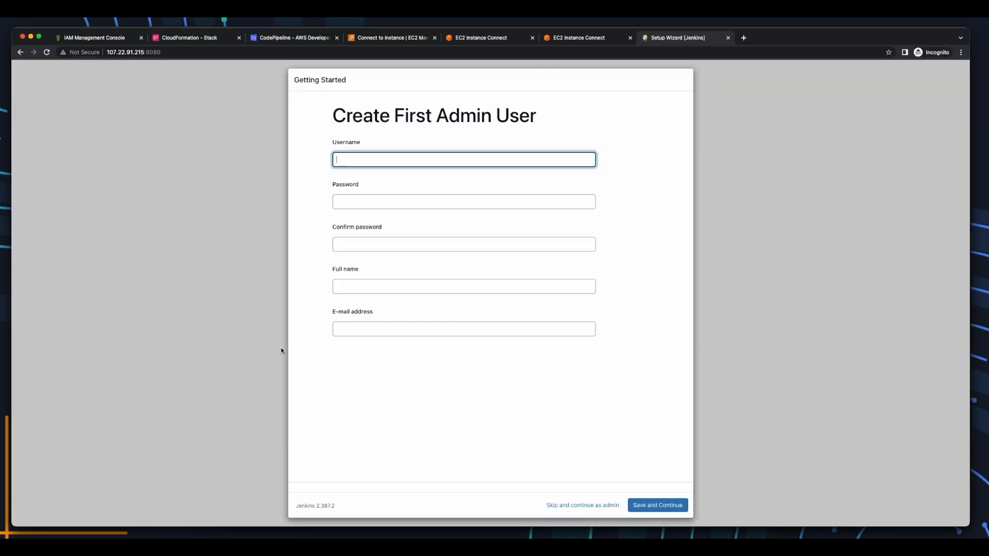
{"action": "type", "text": "JenkinsAdmin"}
{"action": "key", "text": "Tab"}
{"action": "type", "text": "password12"}
{"action": "type", "text": "3"}
{"action": "type", "text": "Jenkins Adm"}
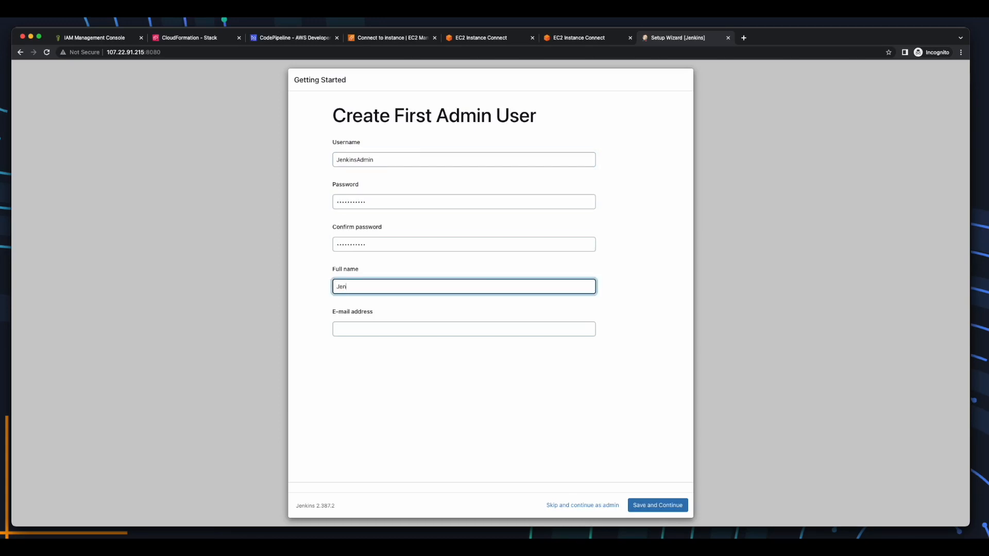
{"action": "type", "text": "in"}
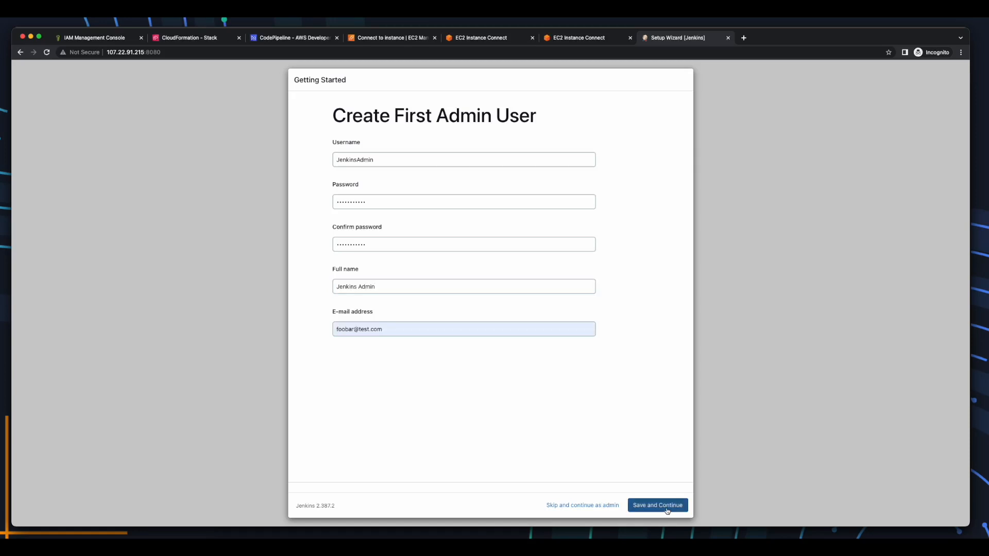
{"action": "left_click", "coordinate": [666, 505]}
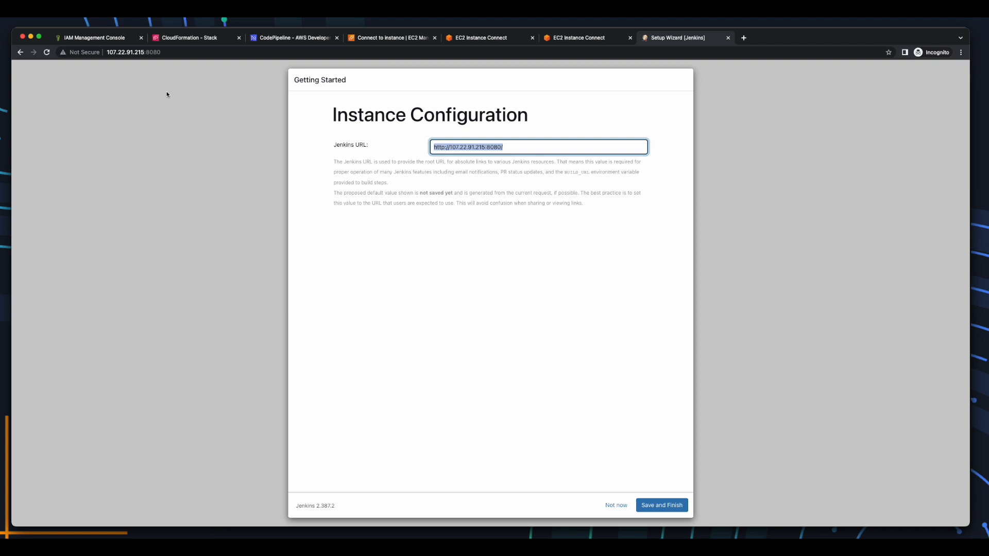
{"action": "left_click", "coordinate": [668, 508]}
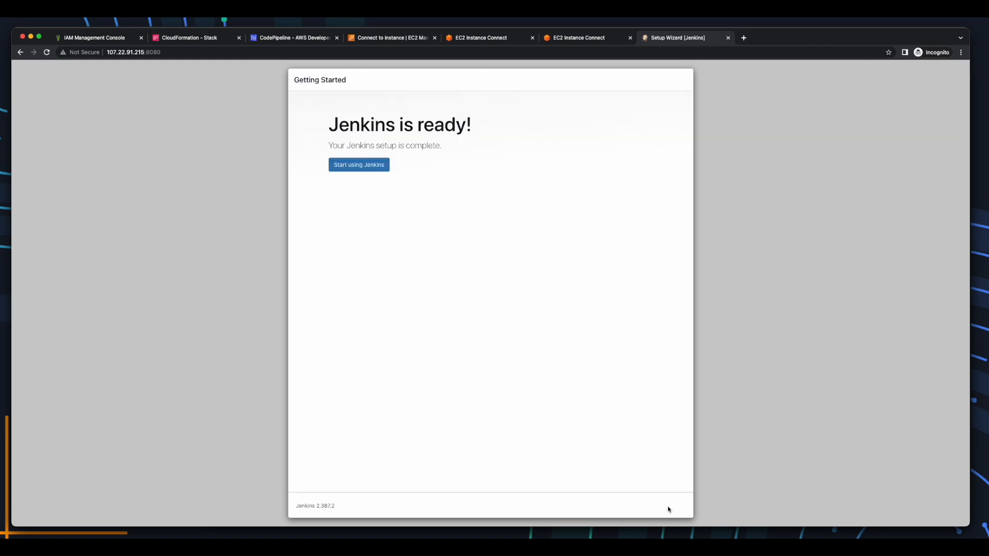
Save US/Eastern as the Jenkins Admin user's time zone, then return to the dashboard.
{"action": "left_click", "coordinate": [371, 170]}
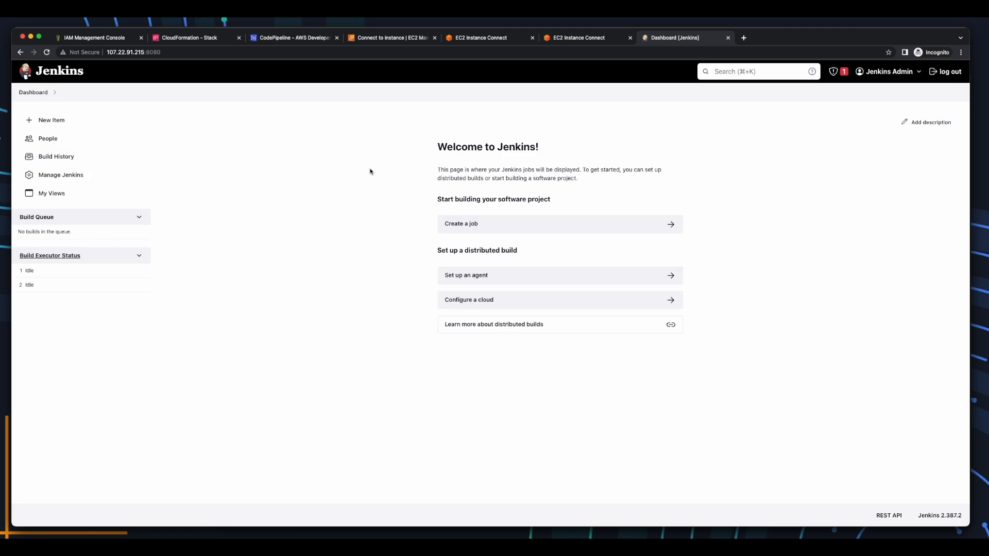
{"action": "left_click", "coordinate": [909, 75]}
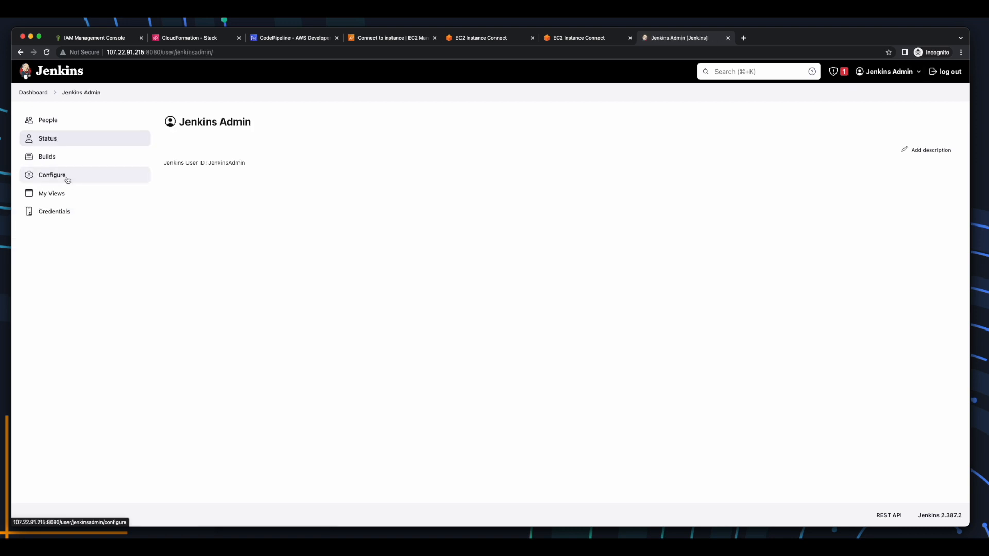
{"action": "left_click", "coordinate": [51, 175]}
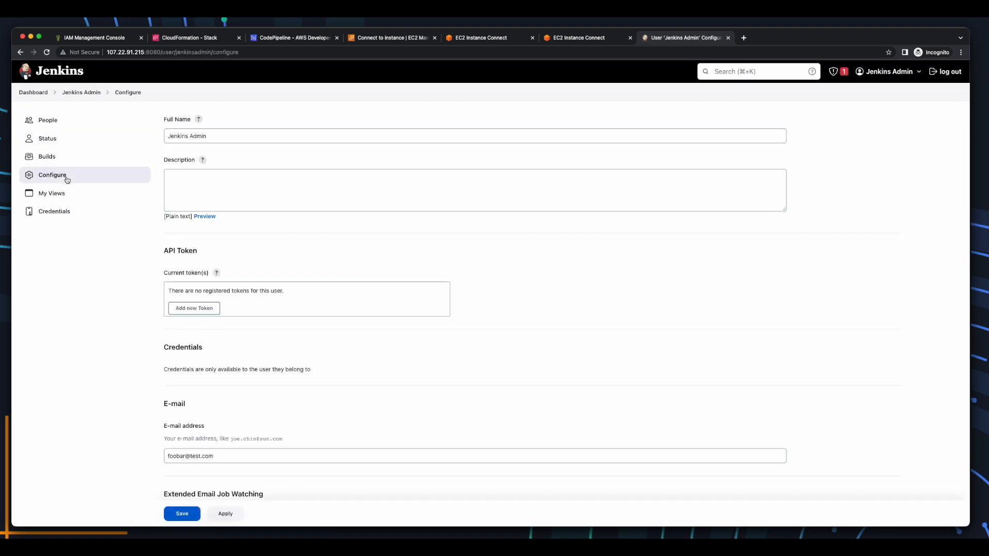
{"action": "scroll", "coordinate": [67, 180], "scroll_direction": "down", "scroll_amount": 10}
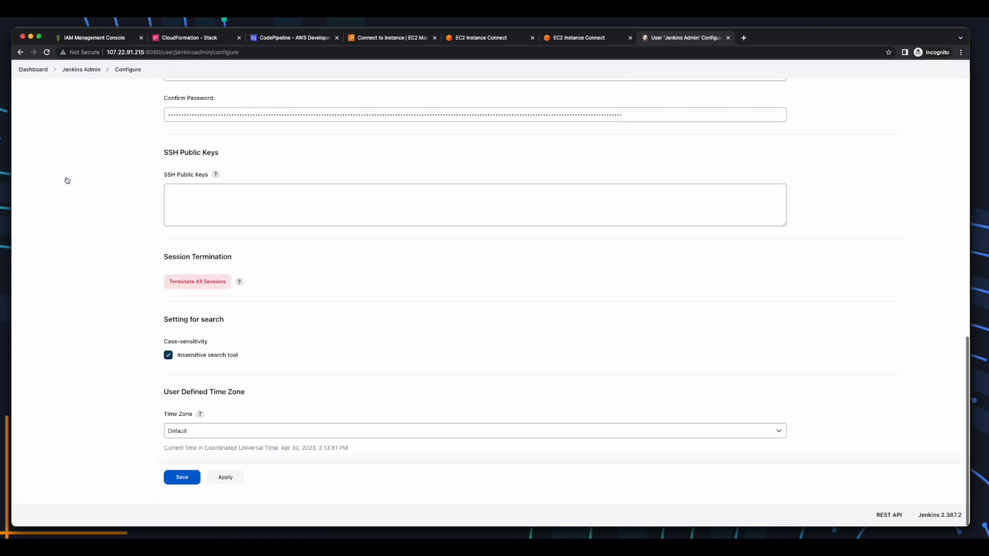
{"action": "left_click", "coordinate": [274, 433]}
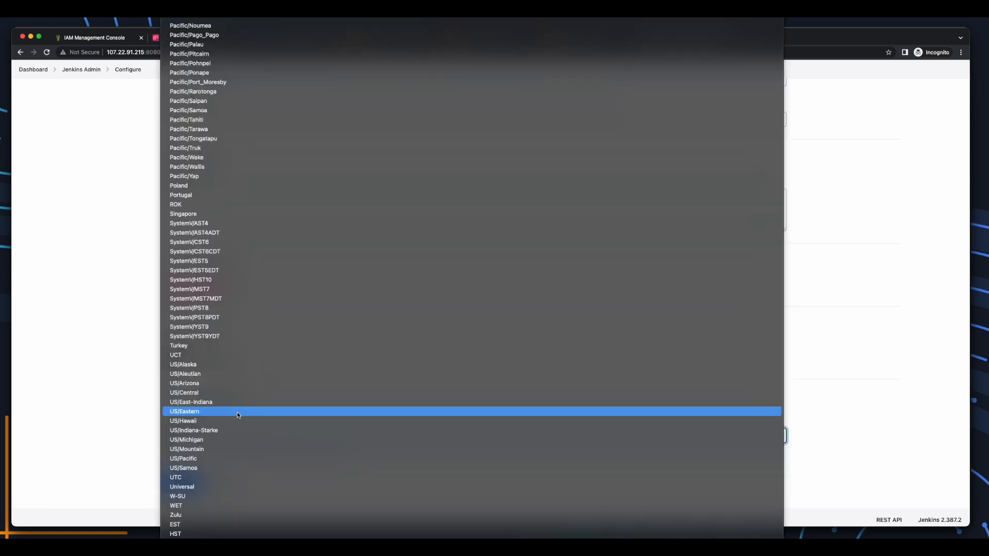
{"action": "left_click", "coordinate": [237, 412]}
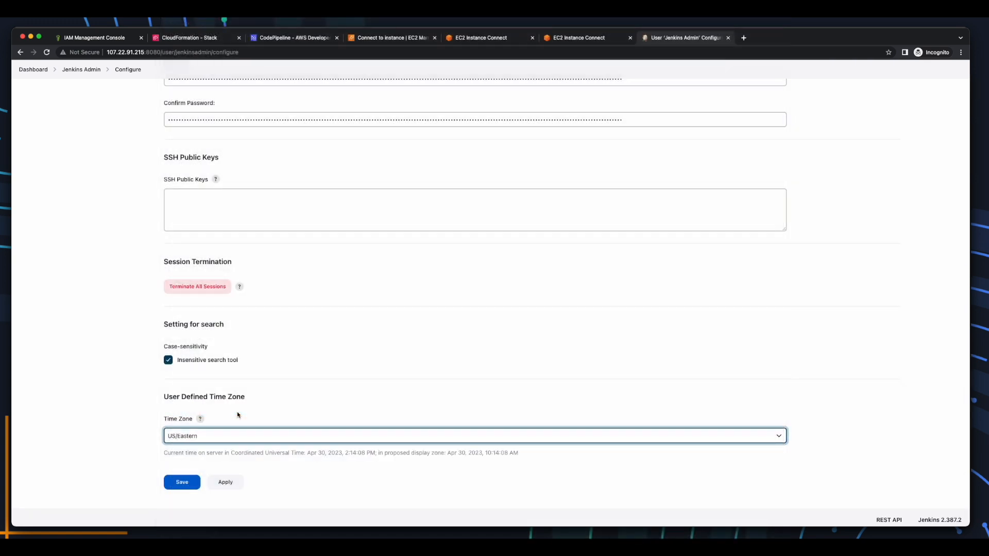
{"action": "left_click", "coordinate": [224, 483]}
{"action": "left_click", "coordinate": [186, 484]}
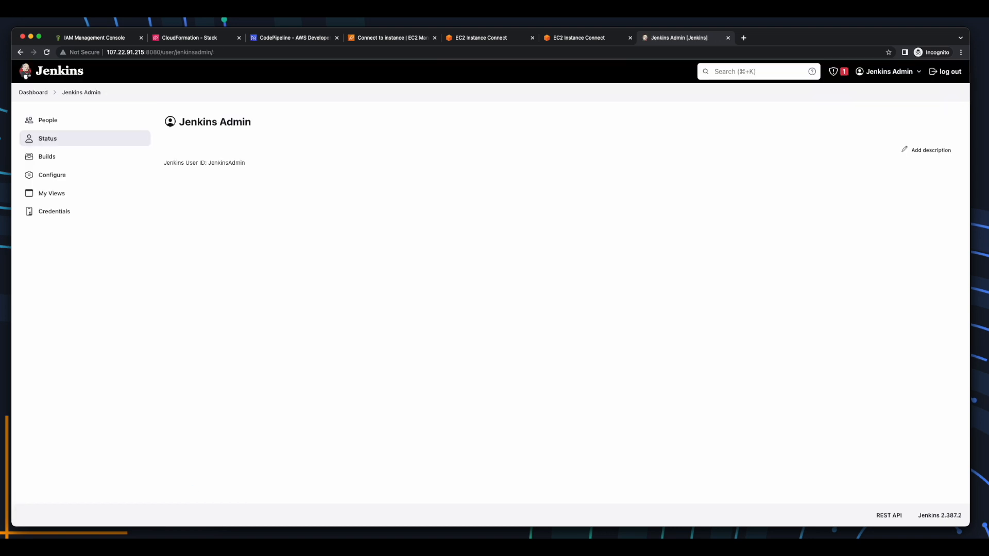
{"action": "left_click", "coordinate": [34, 93]}
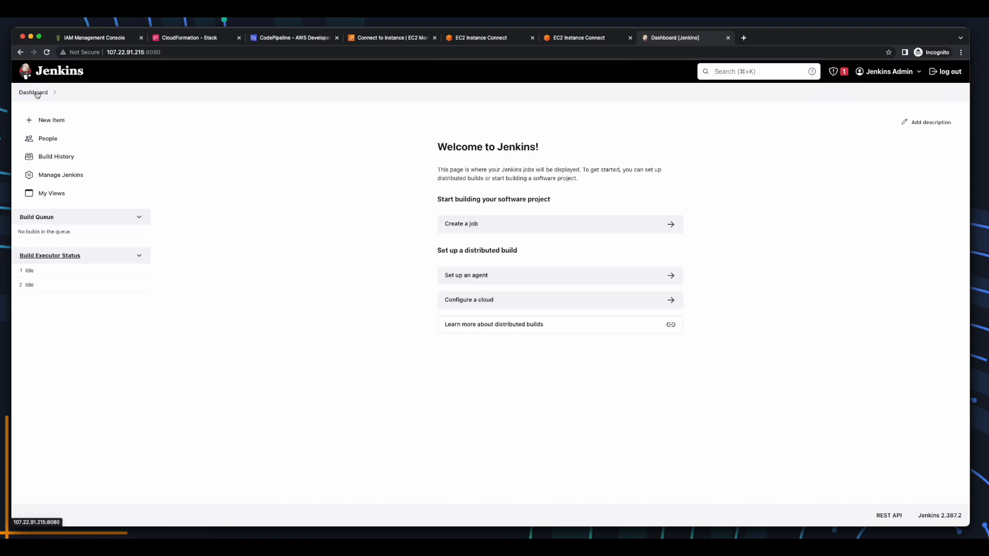
Install the AWS CodePipeline plugin without restarting Jenkins.
{"action": "left_click", "coordinate": [75, 175]}
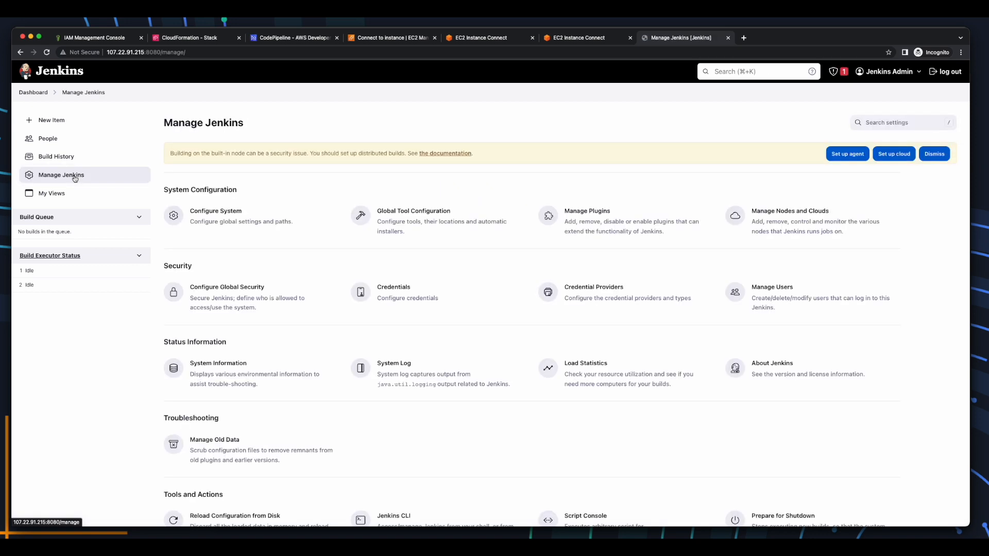
{"action": "left_click", "coordinate": [553, 221]}
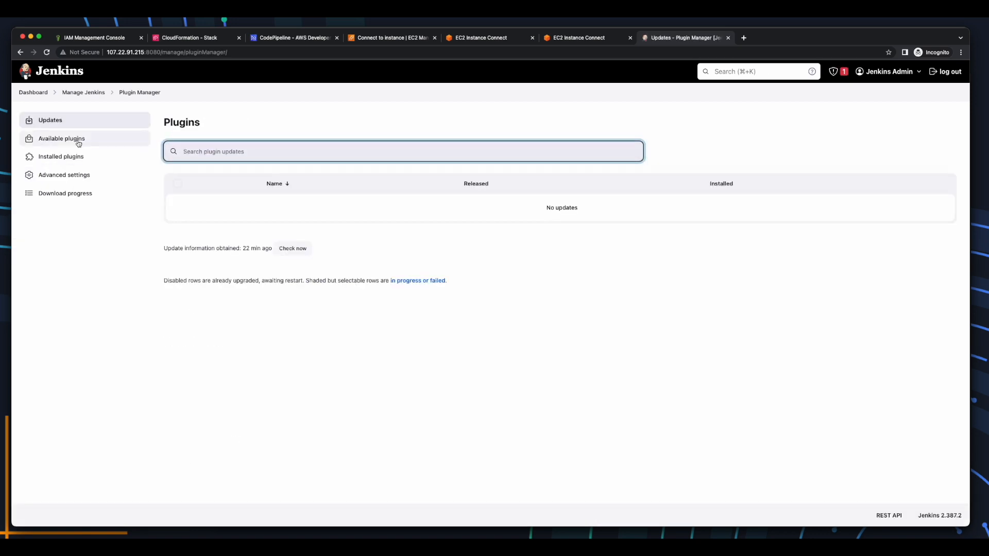
{"action": "left_click", "coordinate": [78, 143]}
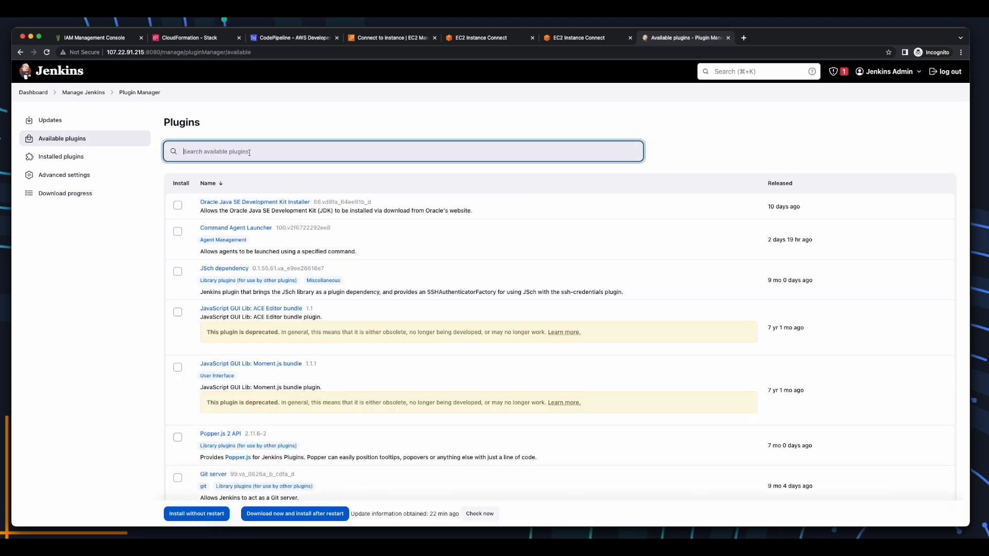
{"action": "type", "text": "aws codepipeline"}
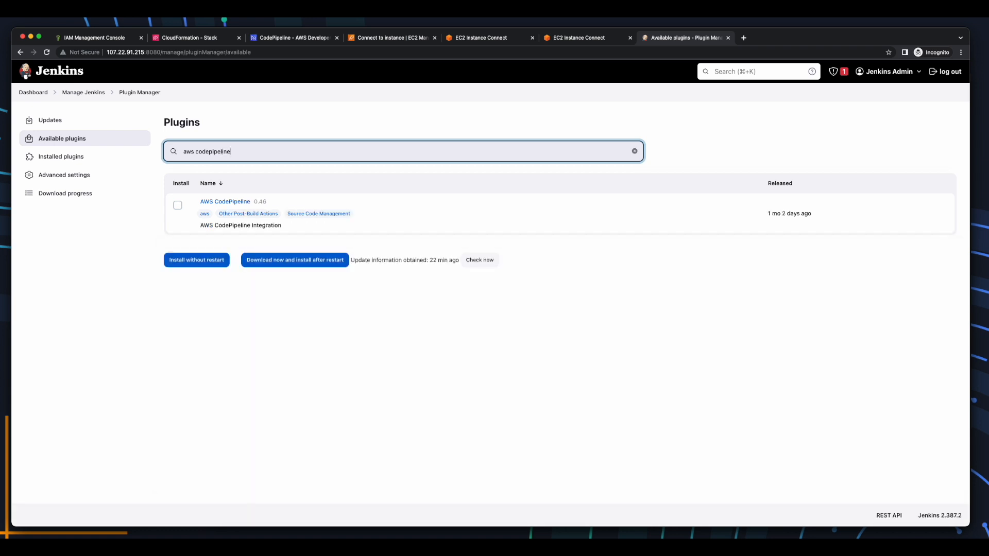
{"action": "left_click", "coordinate": [178, 205]}
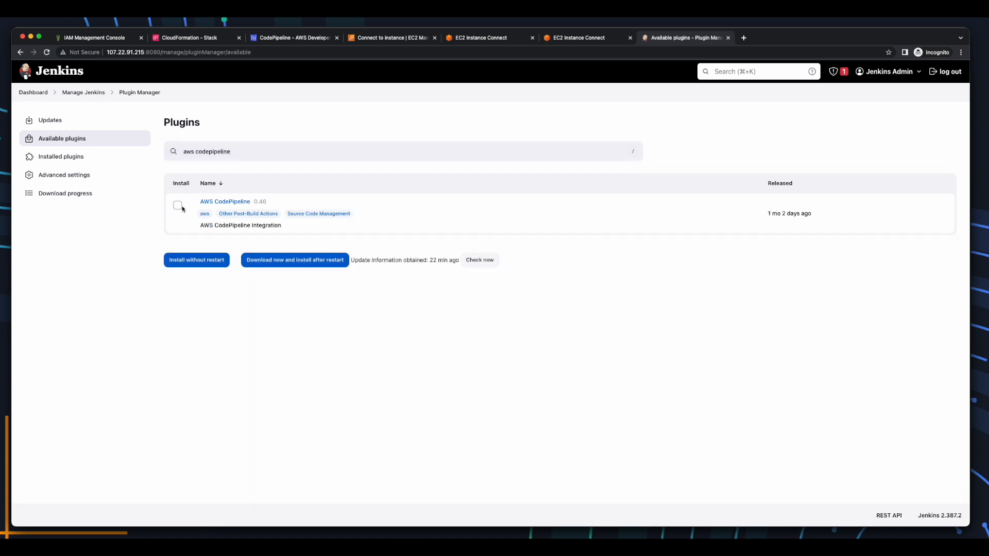
{"action": "left_click", "coordinate": [178, 206]}
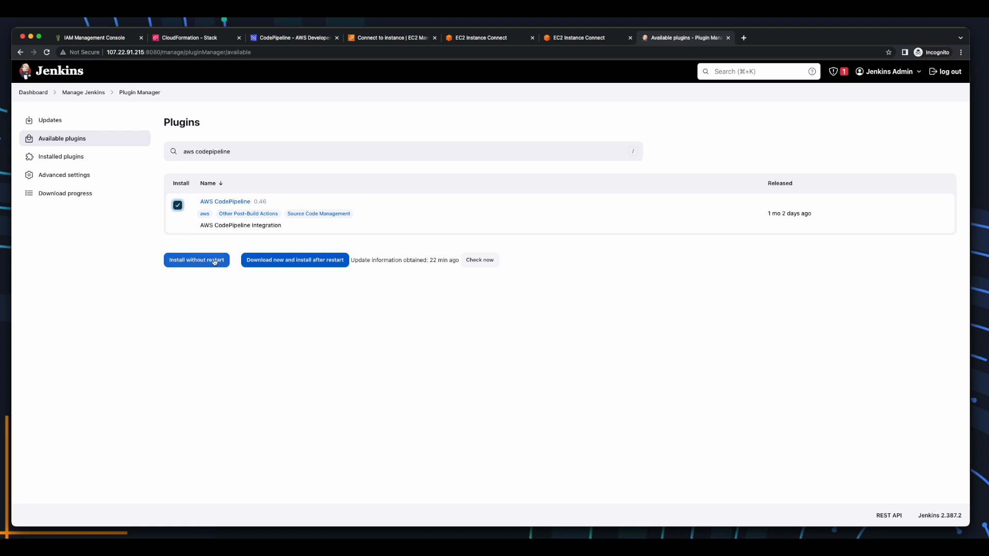
{"action": "left_click", "coordinate": [214, 262]}
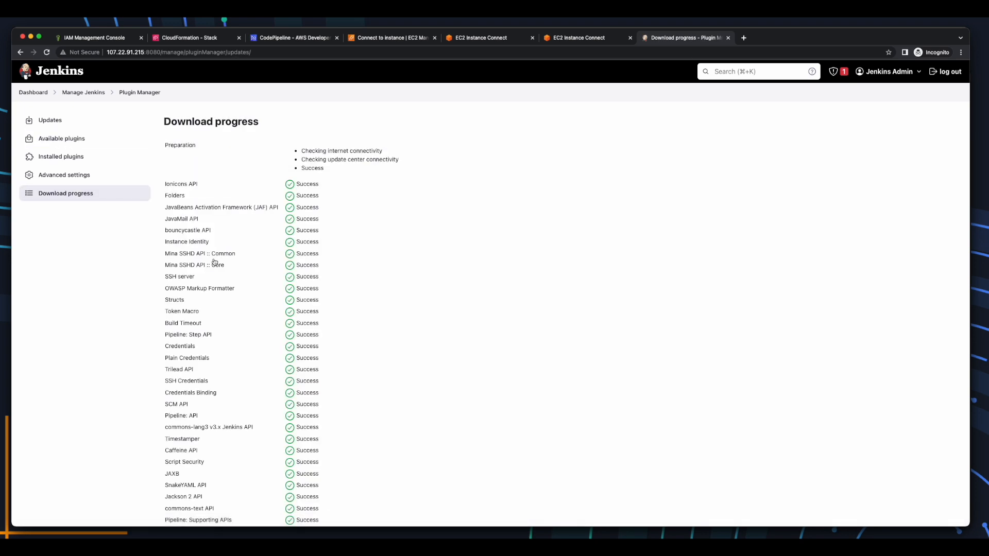
{"action": "scroll", "coordinate": [214, 262], "scroll_direction": "down", "scroll_amount": 10}
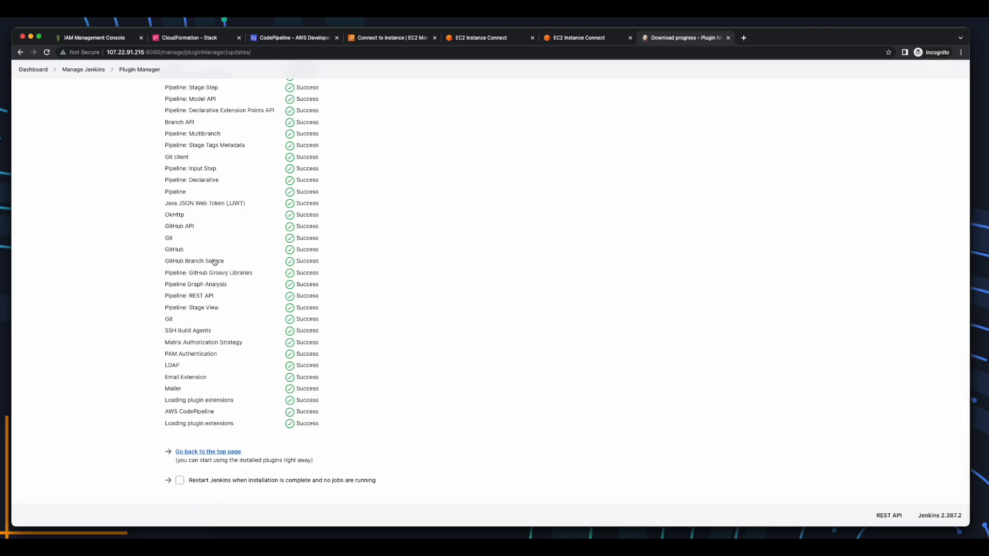
{"action": "scroll", "coordinate": [214, 261], "scroll_direction": "up", "scroll_amount": 15}
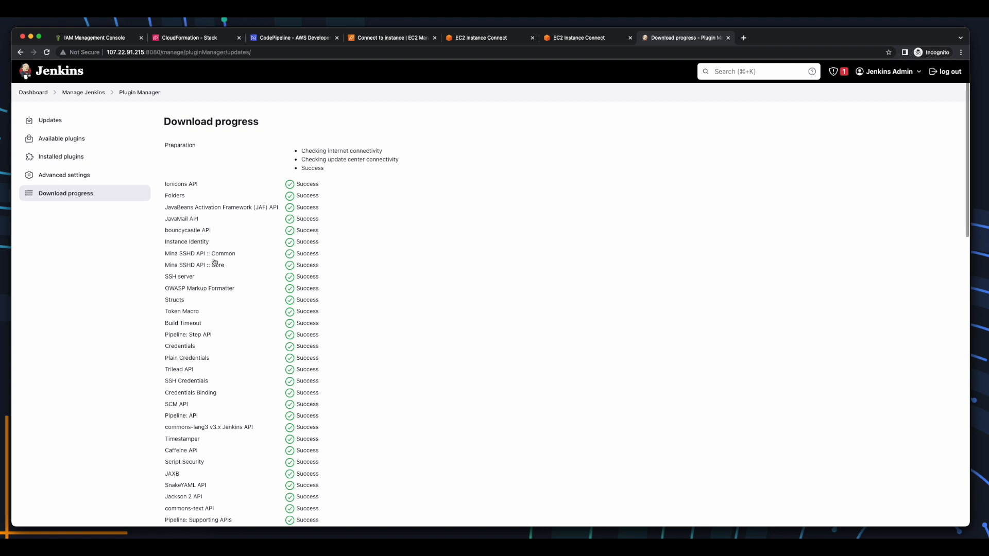
Install the Maven Integration plugin and check that the download succeeded.
{"action": "left_click", "coordinate": [82, 139]}
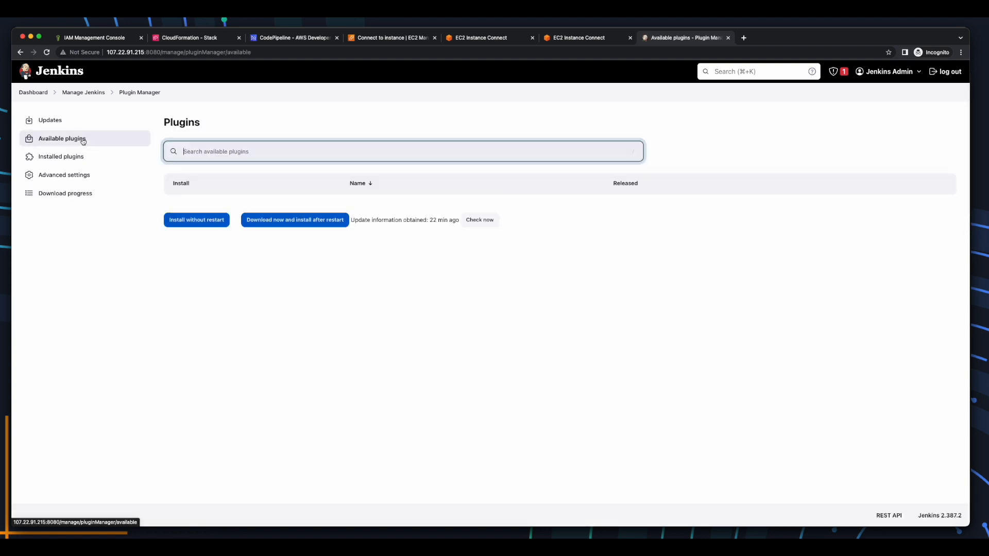
{"action": "type", "text": "maven"}
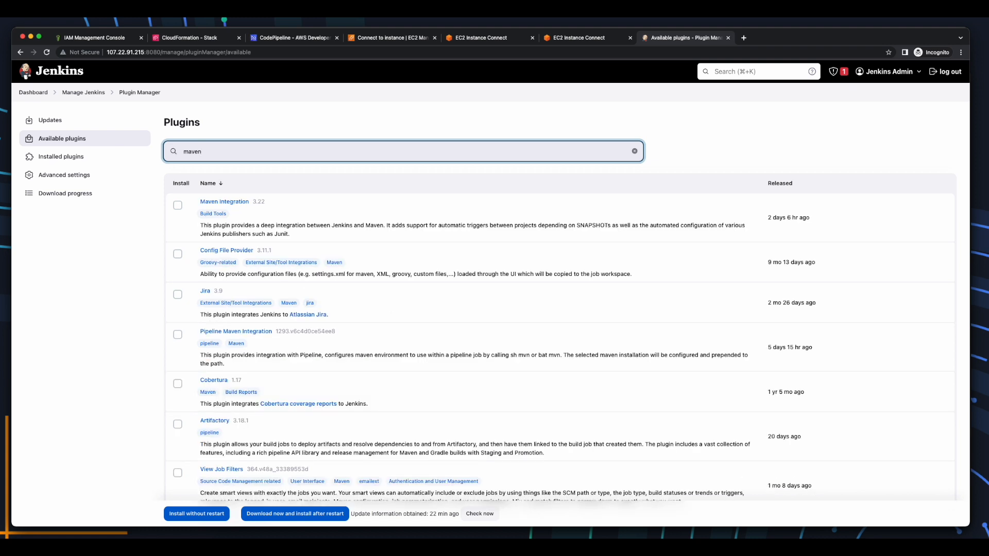
{"action": "left_click", "coordinate": [178, 206]}
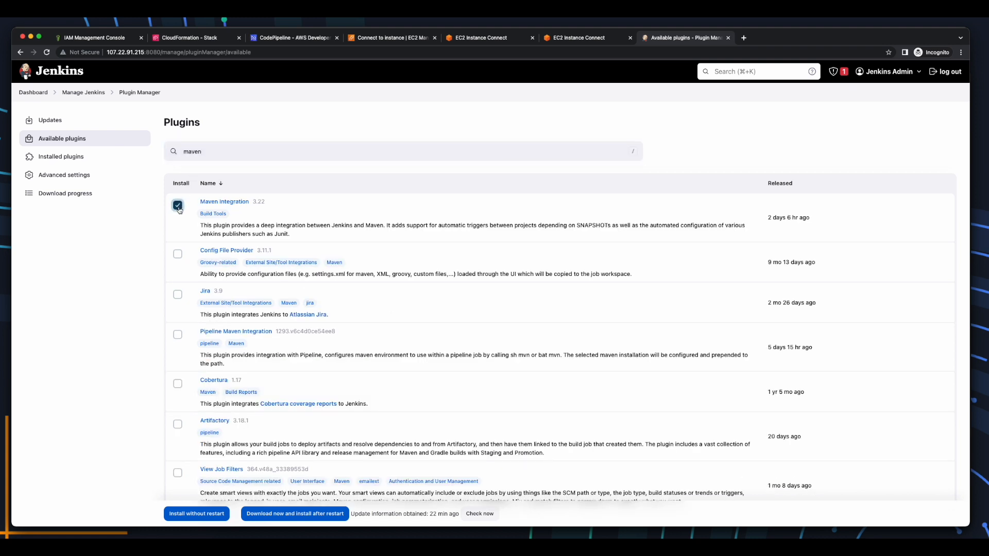
{"action": "left_click", "coordinate": [200, 515]}
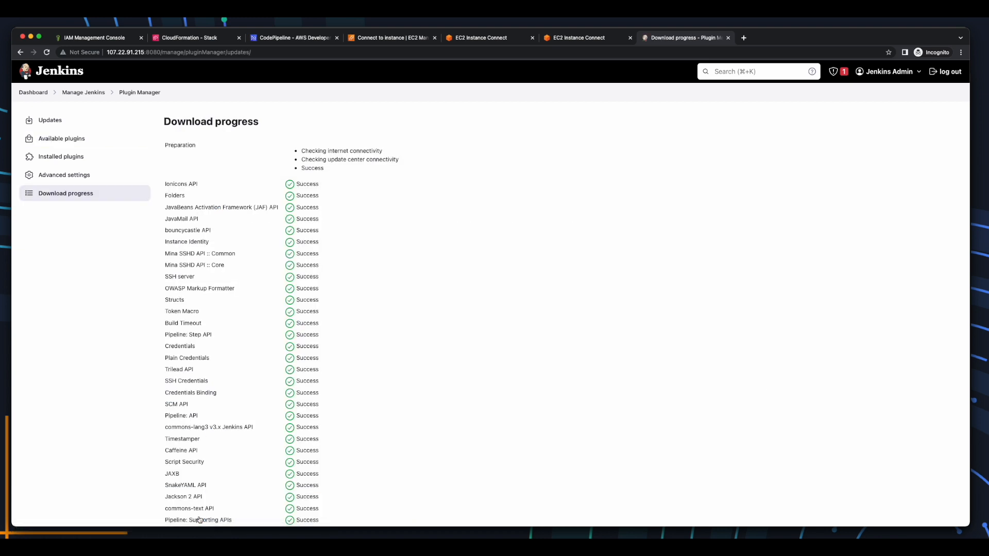
{"action": "scroll", "coordinate": [200, 520], "scroll_direction": "down", "scroll_amount": 15}
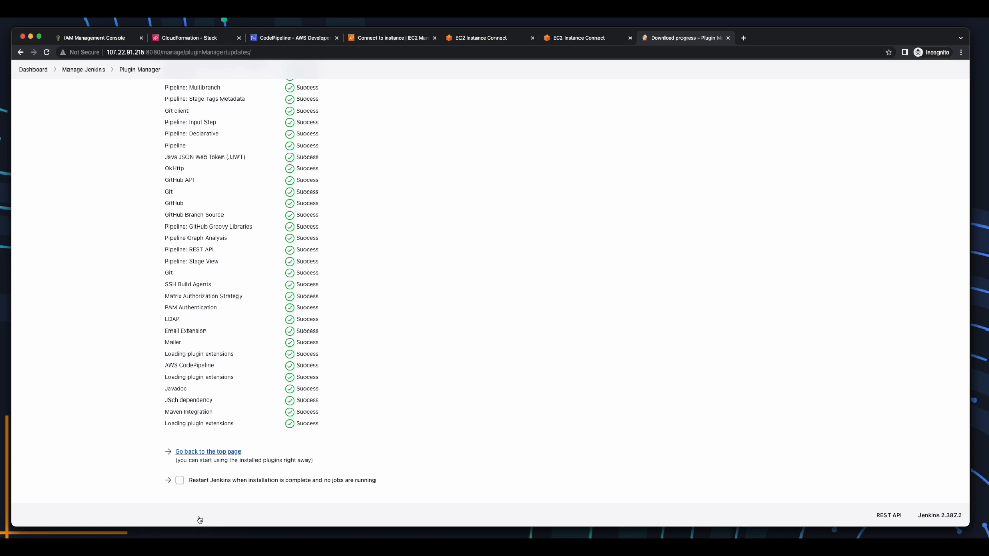
{"action": "scroll", "coordinate": [200, 520], "scroll_direction": "up", "scroll_amount": 15}
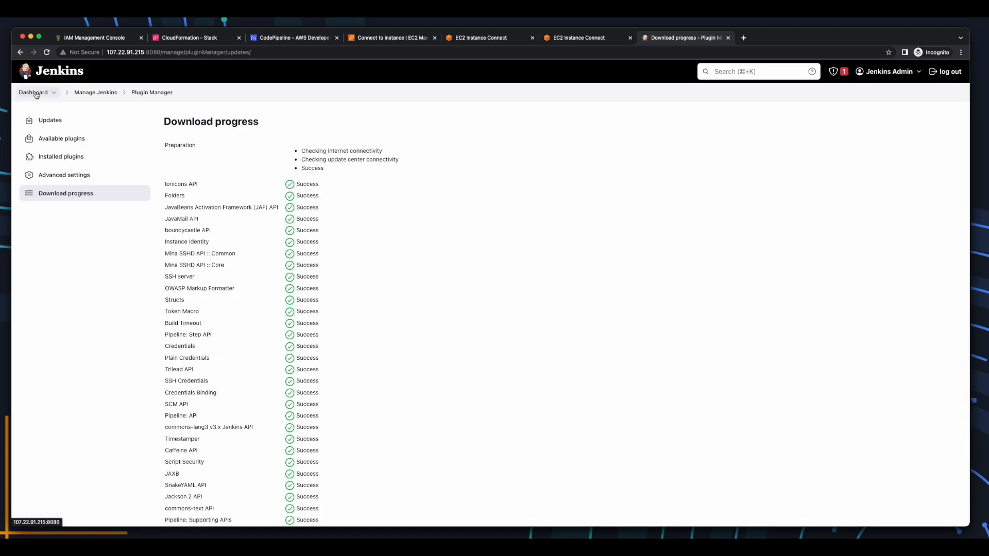
{"action": "left_click", "coordinate": [34, 93]}
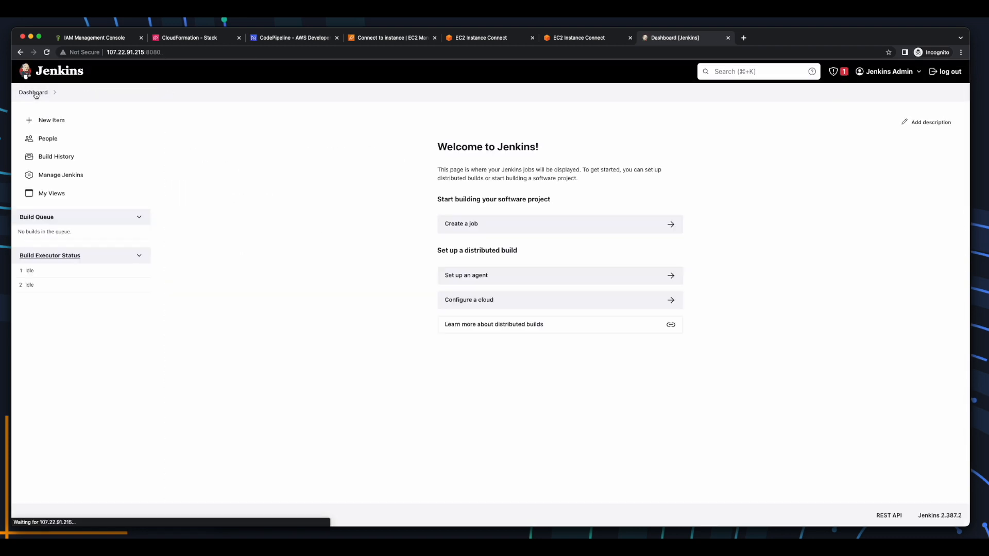
Add a JDK named JAVA_HOME at /usr/lib/jvm/java-11-openjdk-amd64 in Global Tool Configuration.
{"action": "left_click", "coordinate": [69, 177]}
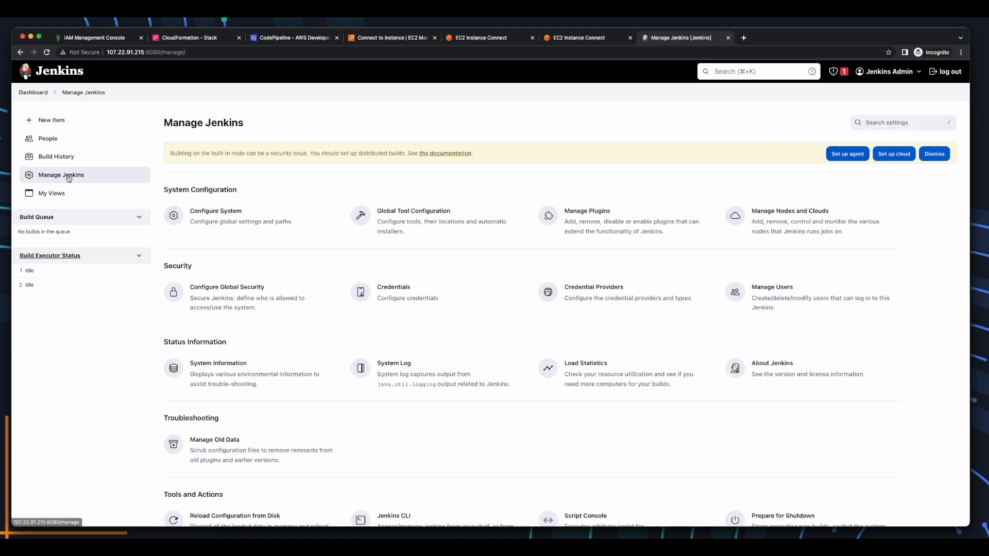
{"action": "left_click", "coordinate": [364, 221]}
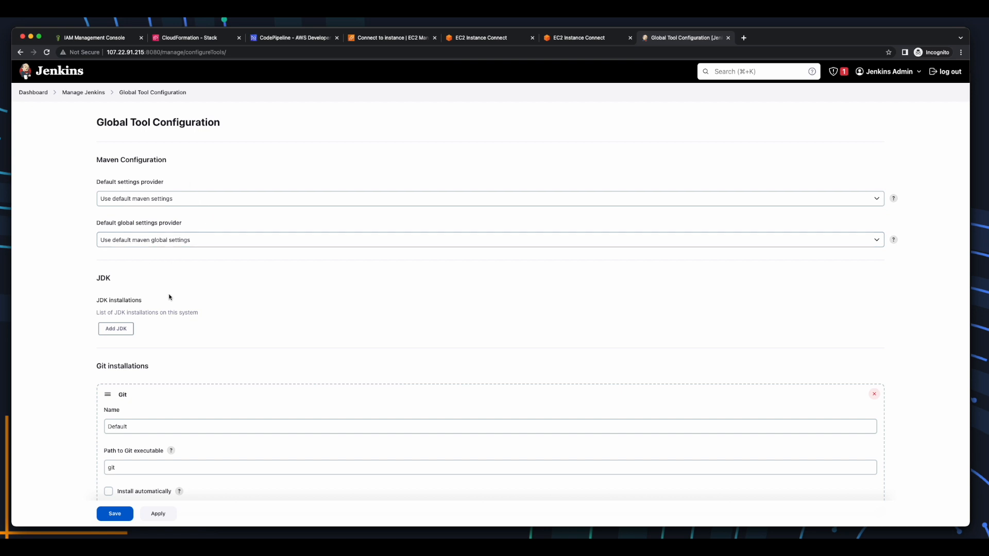
{"action": "left_click", "coordinate": [127, 332]}
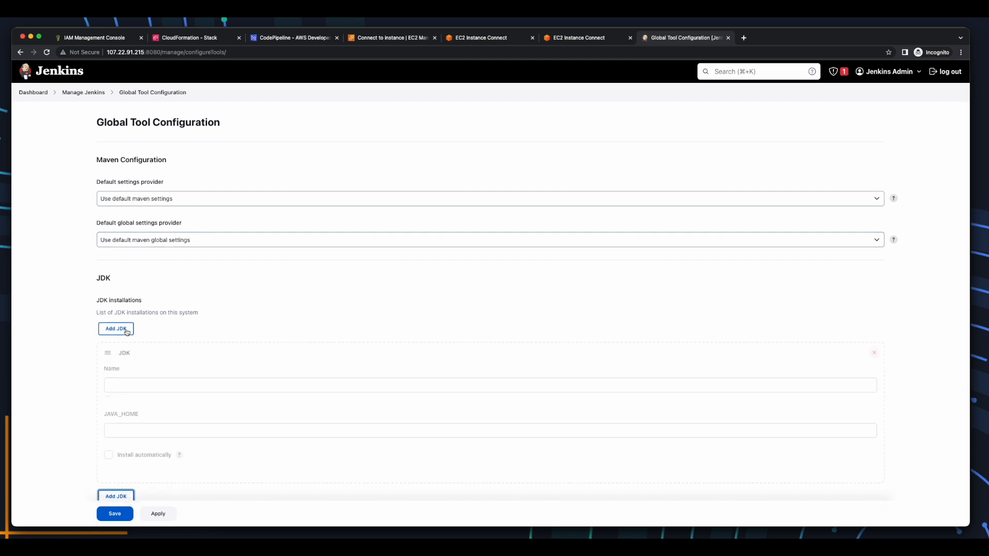
{"action": "left_click", "coordinate": [156, 386]}
{"action": "left_click", "coordinate": [156, 386]}
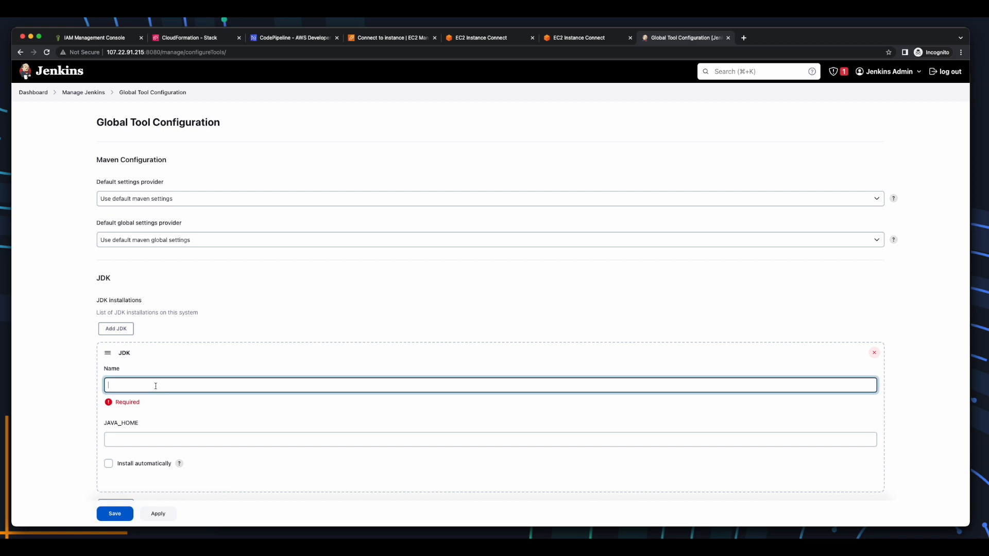
{"action": "type", "text": "JAVA_HOME"}
{"action": "left_click", "coordinate": [166, 439]}
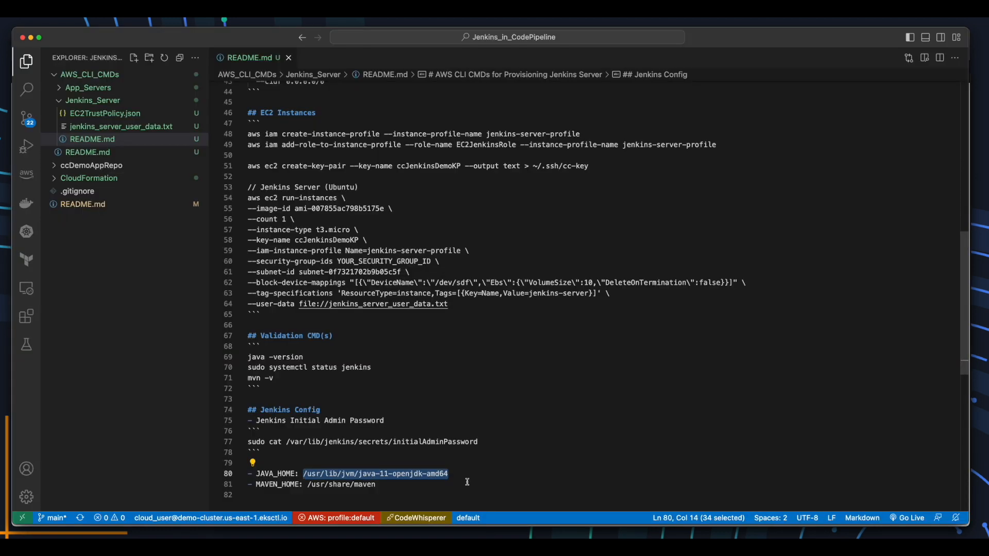
{"action": "type", "text": "/usr/lib/jvm/java-11-openjdk-amd64"}
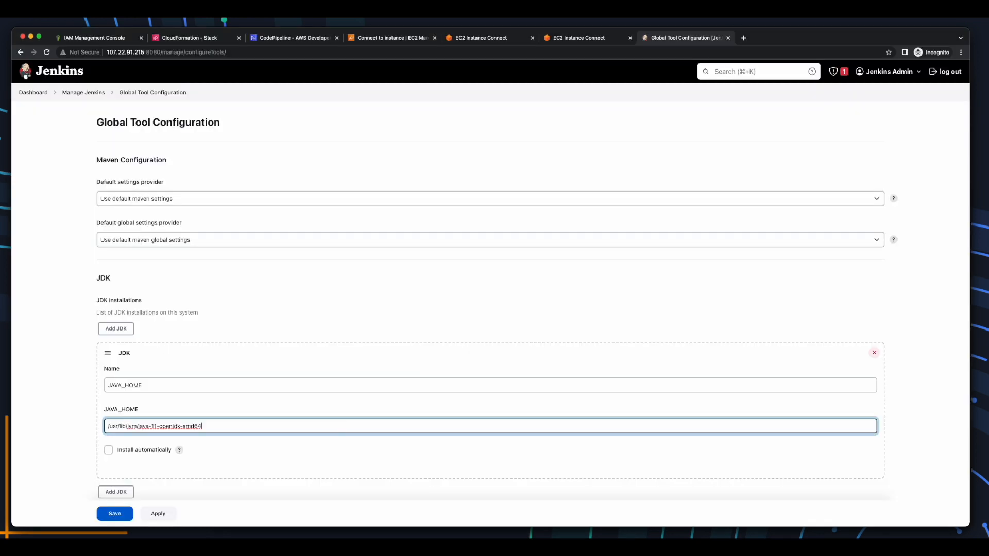
Add a Maven named MAVEN_HOME at /usr/share/maven with Install automatically unticked.
{"action": "scroll", "coordinate": [343, 423], "scroll_direction": "down", "scroll_amount": 10}
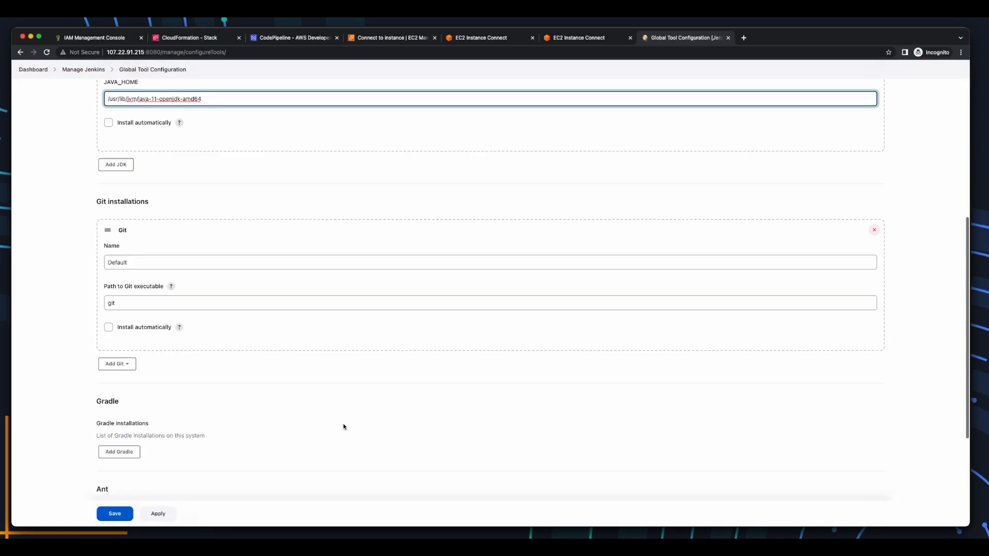
{"action": "scroll", "coordinate": [343, 427], "scroll_direction": "down", "scroll_amount": 1}
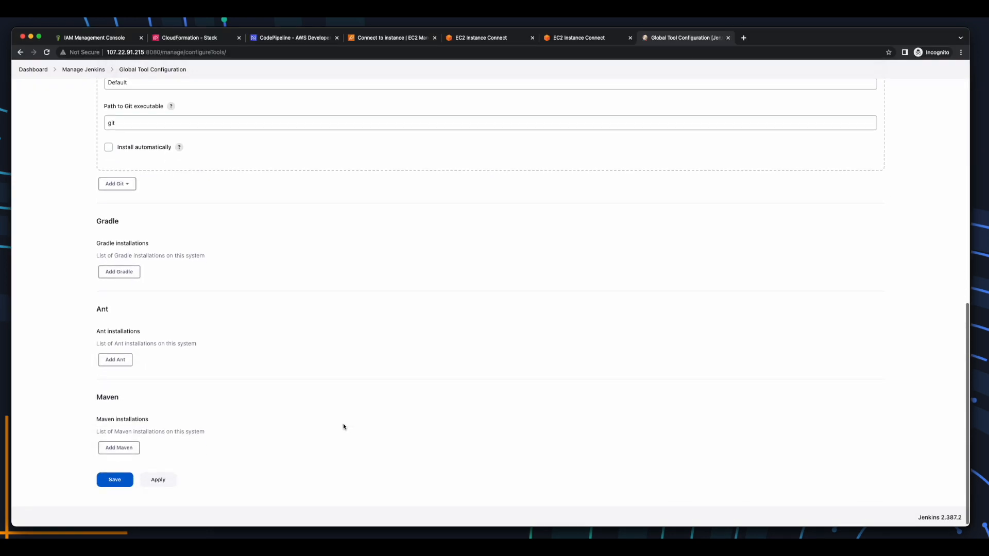
{"action": "left_click", "coordinate": [119, 449]}
{"action": "scroll", "coordinate": [119, 453], "scroll_direction": "down", "scroll_amount": 3}
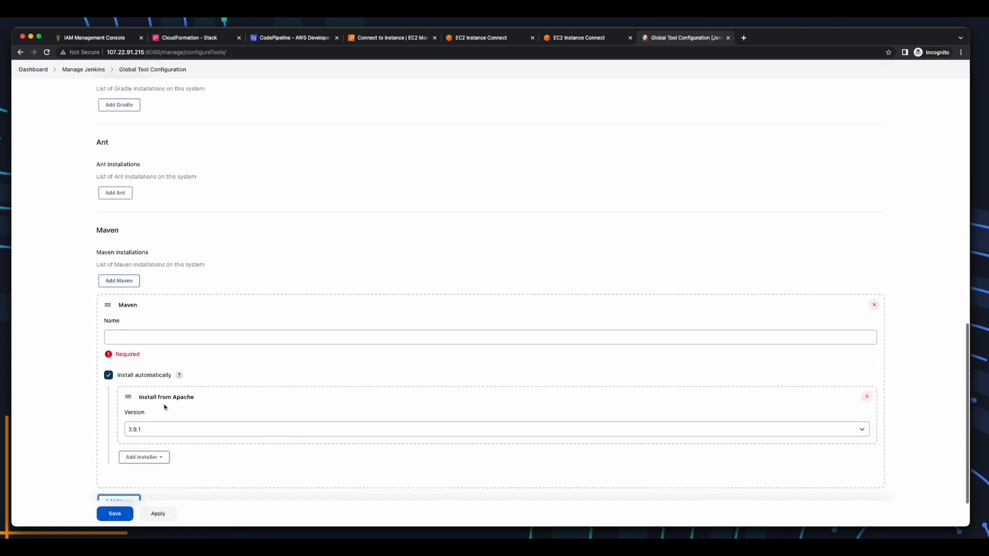
{"action": "left_click", "coordinate": [255, 335]}
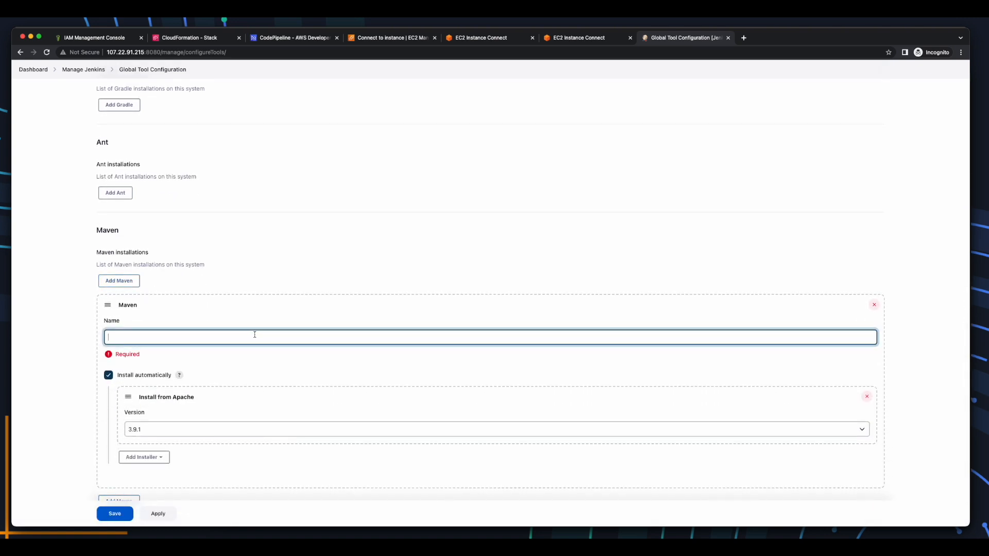
{"action": "type", "text": "MAVEN_HOME"}
{"action": "left_click", "coordinate": [108, 375]}
{"action": "left_click", "coordinate": [203, 381]}
{"action": "key", "text": "super+Tab"}
{"action": "left_click_drag", "start_coordinate": [385, 488], "coordinate": [307, 488]}
{"action": "key", "text": "super+c"}
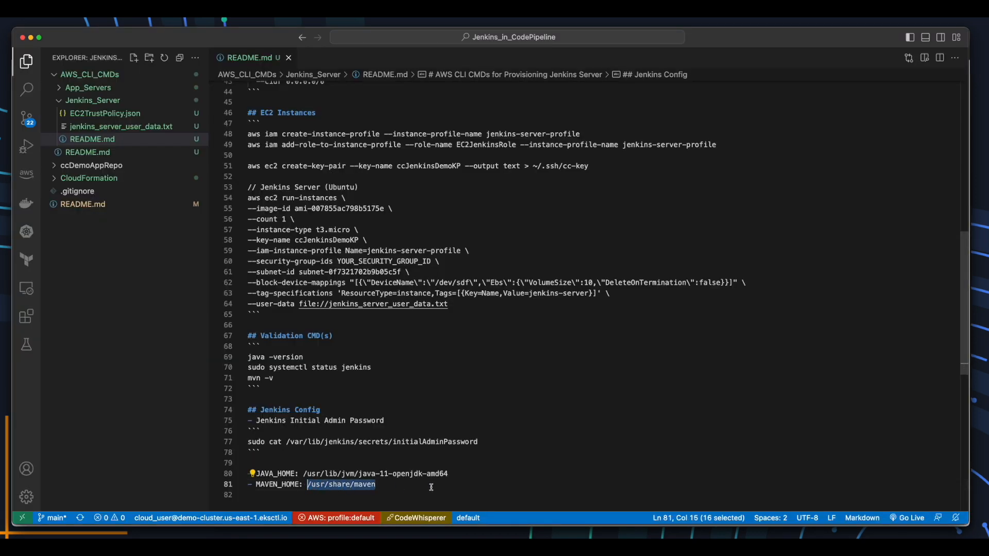
{"action": "key", "text": "super+Tab"}
{"action": "key", "text": "super+v"}
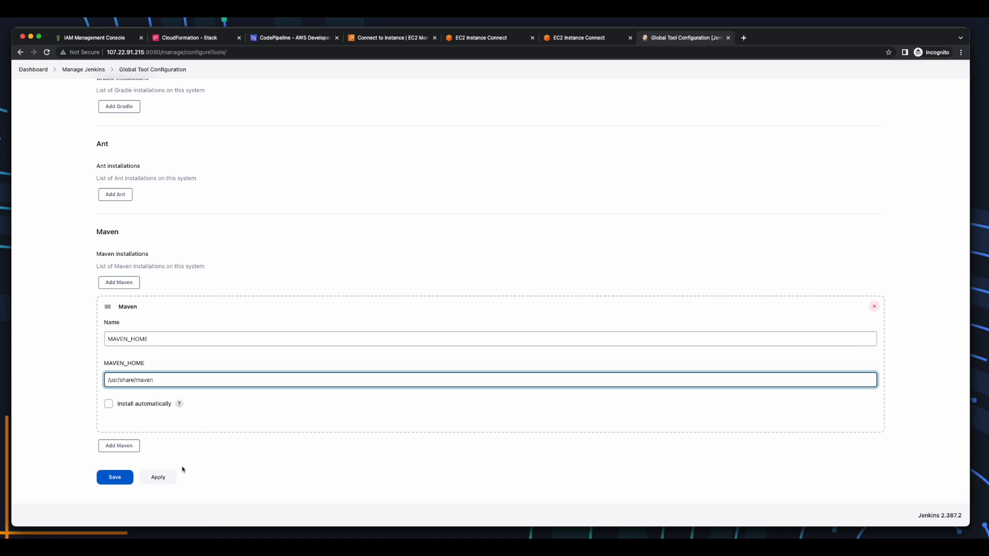
Apply and save the tool configuration, then log out of Jenkins.
{"action": "left_click", "coordinate": [157, 482]}
{"action": "left_click", "coordinate": [114, 478]}
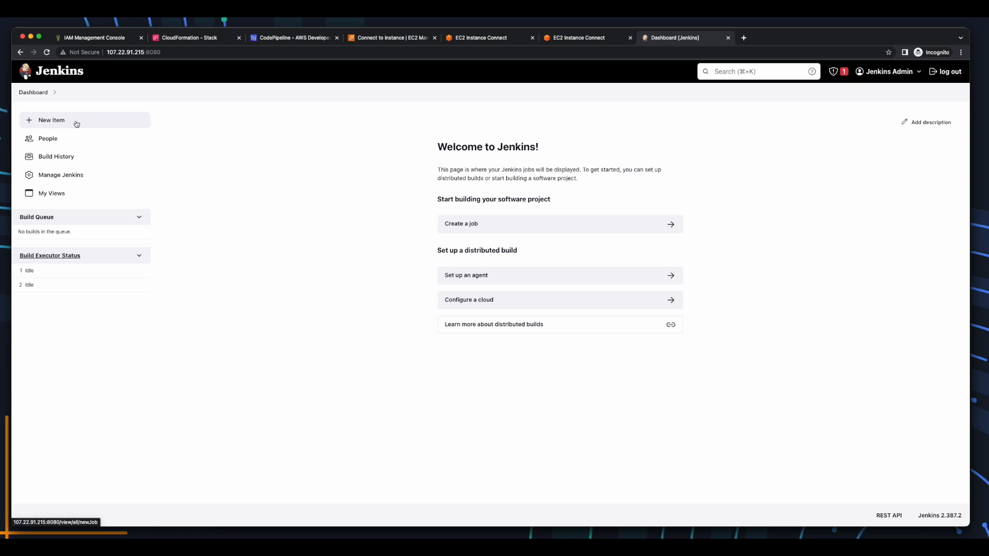
{"action": "left_click", "coordinate": [946, 72]}
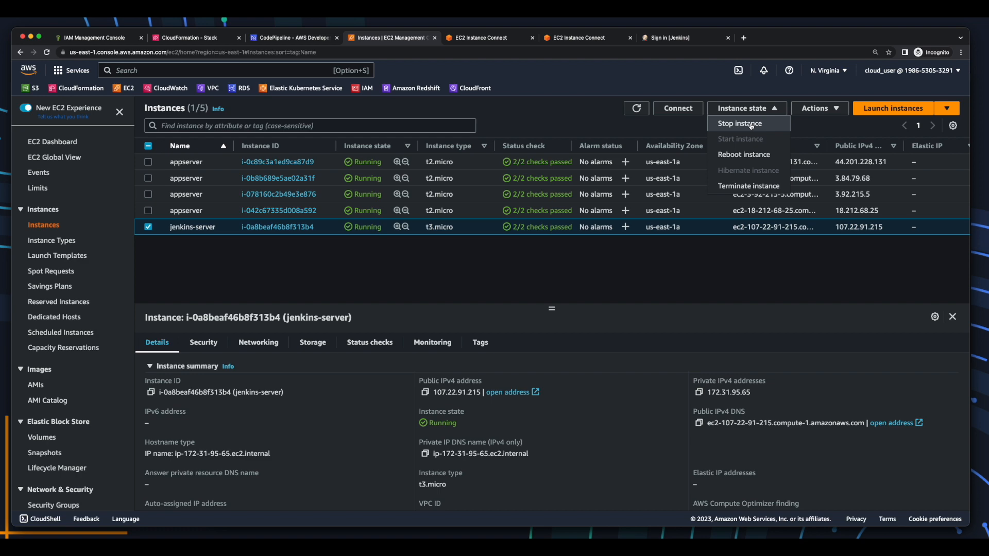
Stop the jenkins-server instance and refresh until it shows stopped.
{"action": "left_click", "coordinate": [751, 124]}
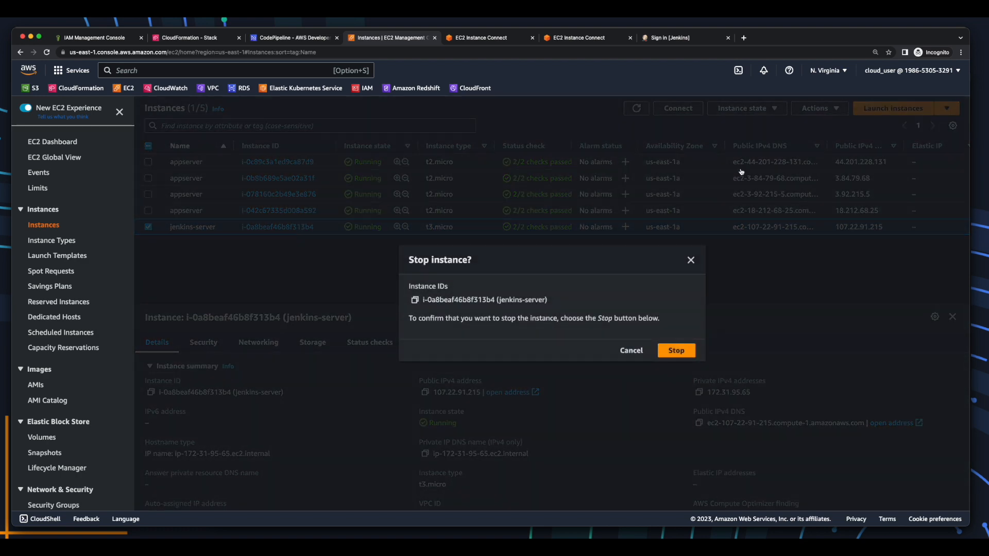
{"action": "left_click", "coordinate": [689, 353]}
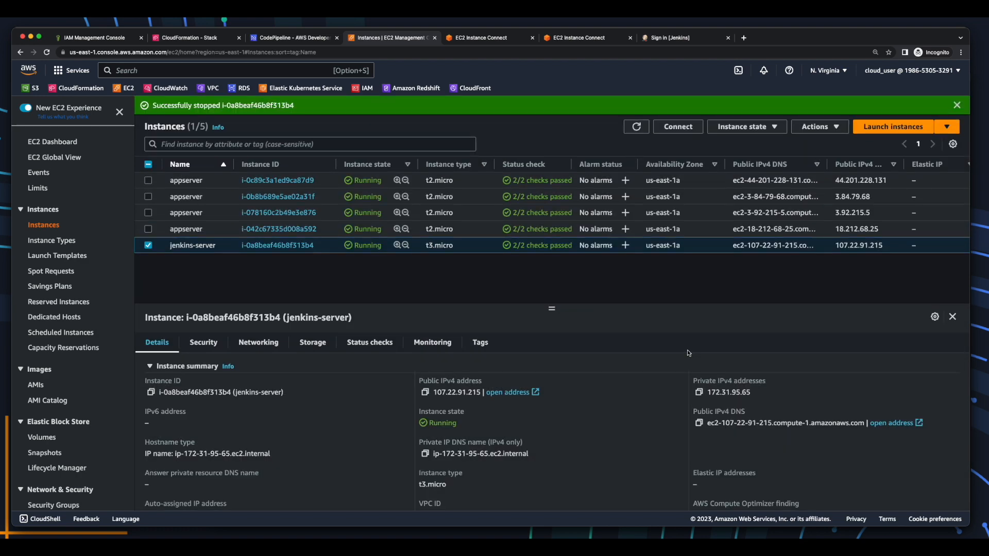
{"action": "left_click", "coordinate": [636, 109]}
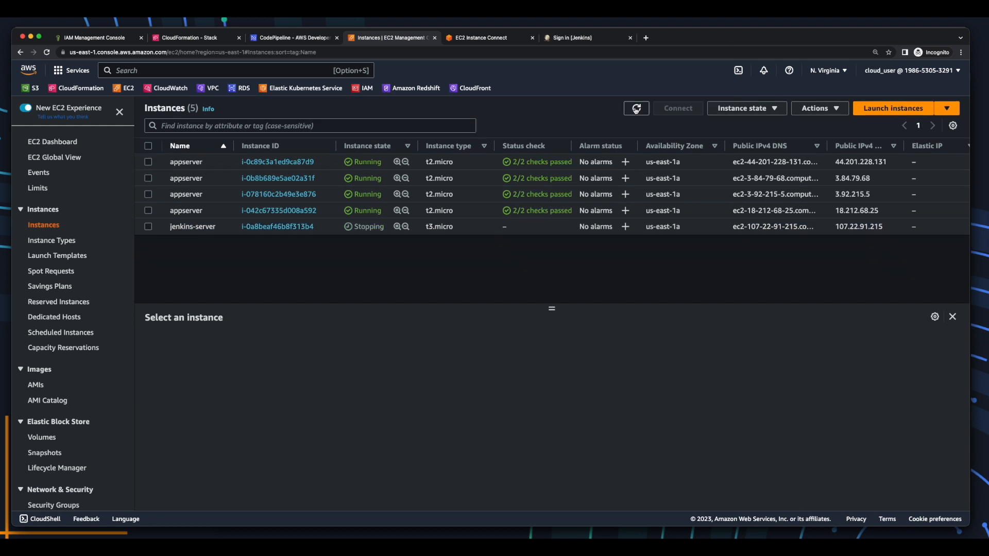
{"action": "left_click", "coordinate": [636, 109]}
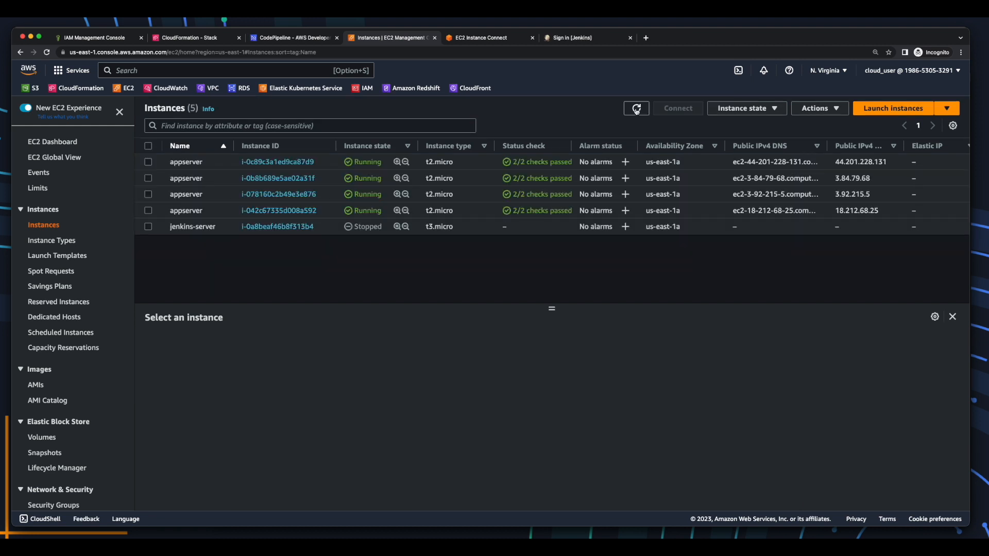
Start jenkins-server again, refresh the list, and open its Connect options.
{"action": "left_click", "coordinate": [148, 226]}
{"action": "left_click", "coordinate": [732, 109]}
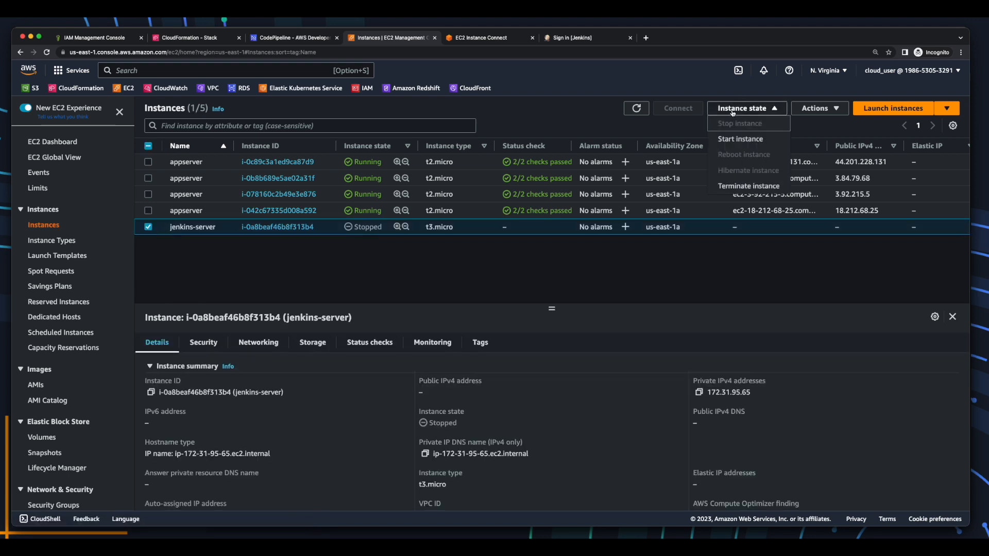
{"action": "left_click", "coordinate": [740, 139]}
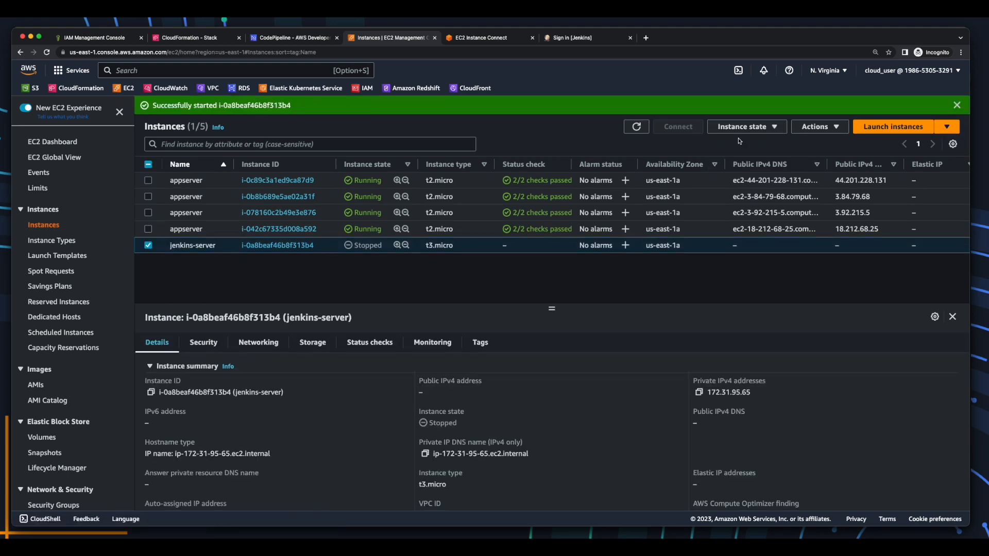
{"action": "left_click", "coordinate": [956, 105]}
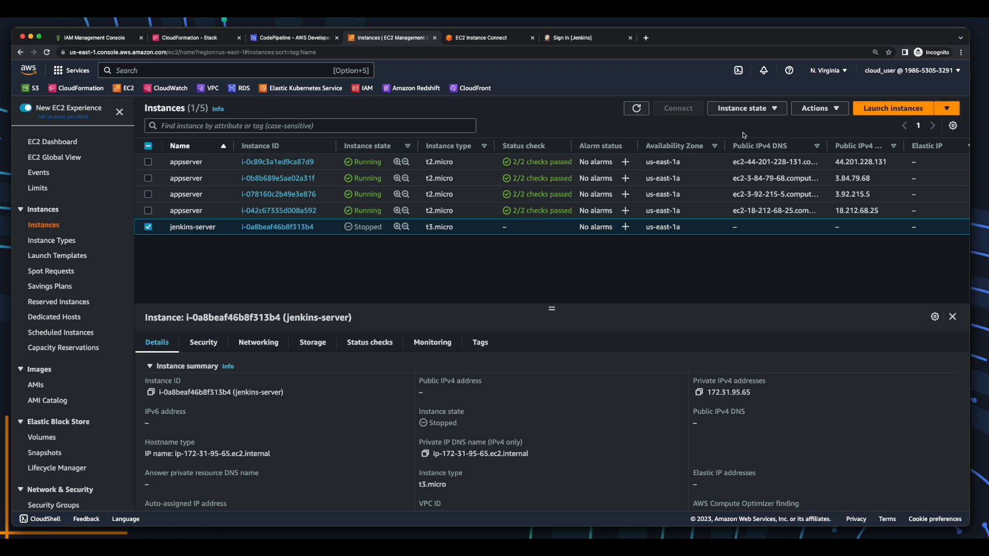
{"action": "left_click", "coordinate": [637, 110]}
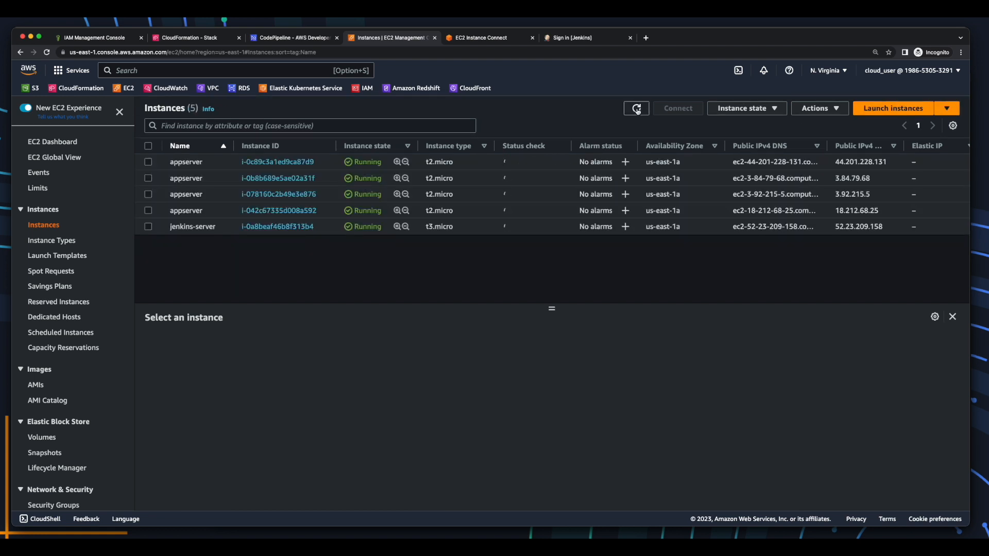
{"action": "left_click", "coordinate": [192, 226]}
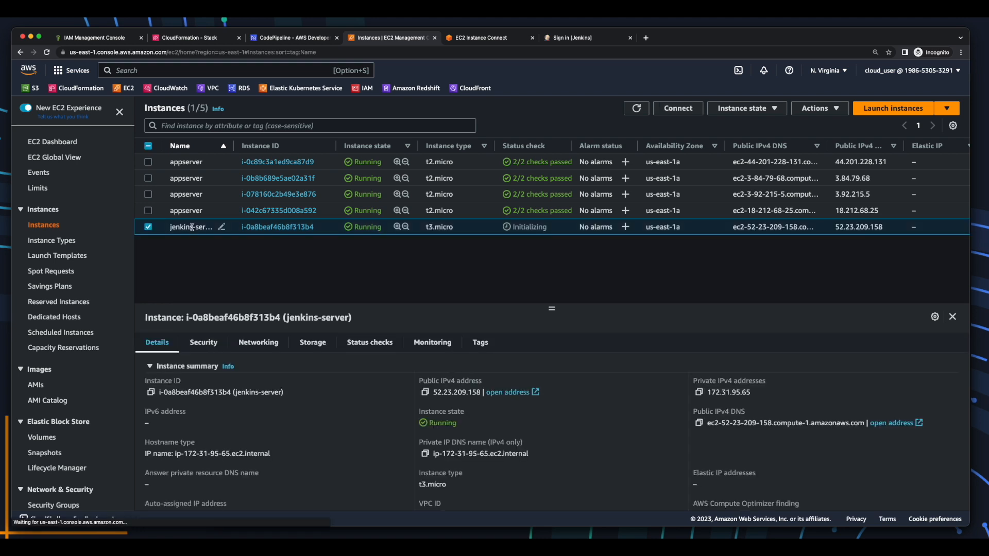
{"action": "left_click", "coordinate": [677, 110]}
Connect to jenkins-server through EC2 Instance Connect and clear the terminal.
{"action": "left_click", "coordinate": [436, 392]}
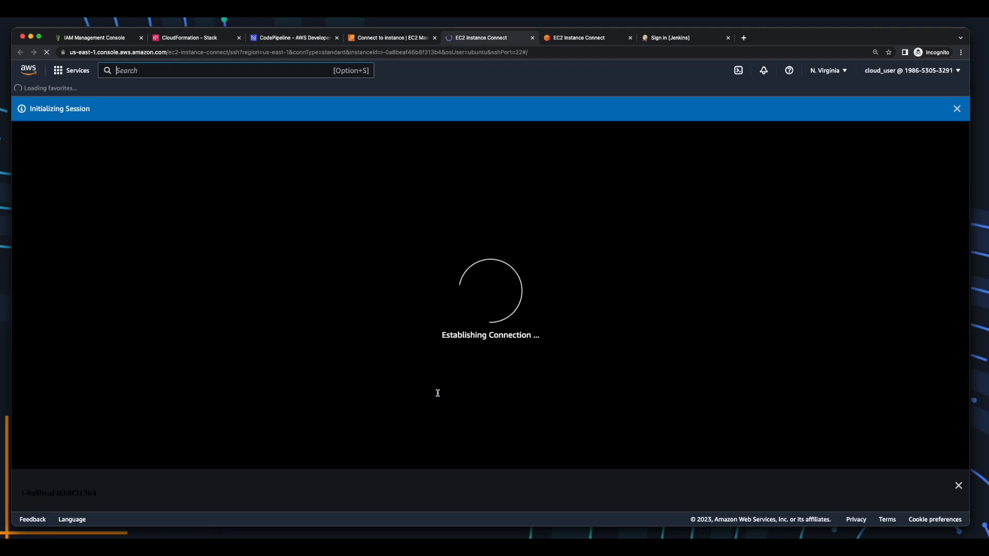
{"action": "type", "text": "cleear"}
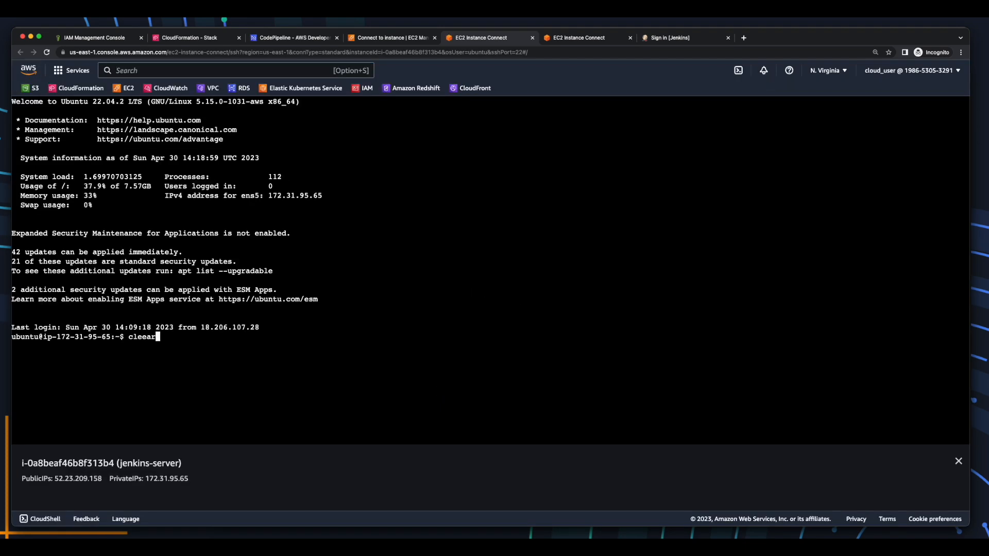
{"action": "key", "text": "Return"}
{"action": "type", "text": "clear"}
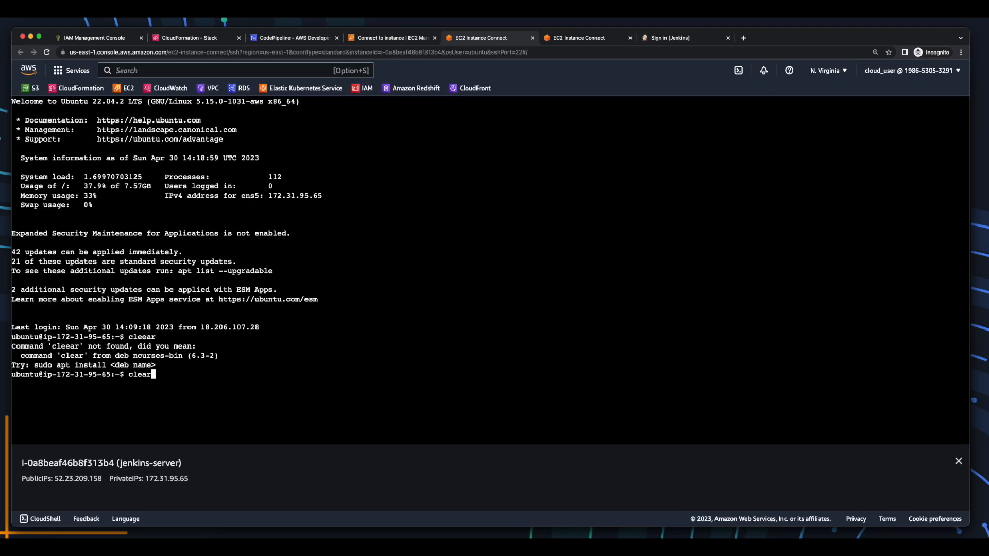
{"action": "key", "text": "Return"}
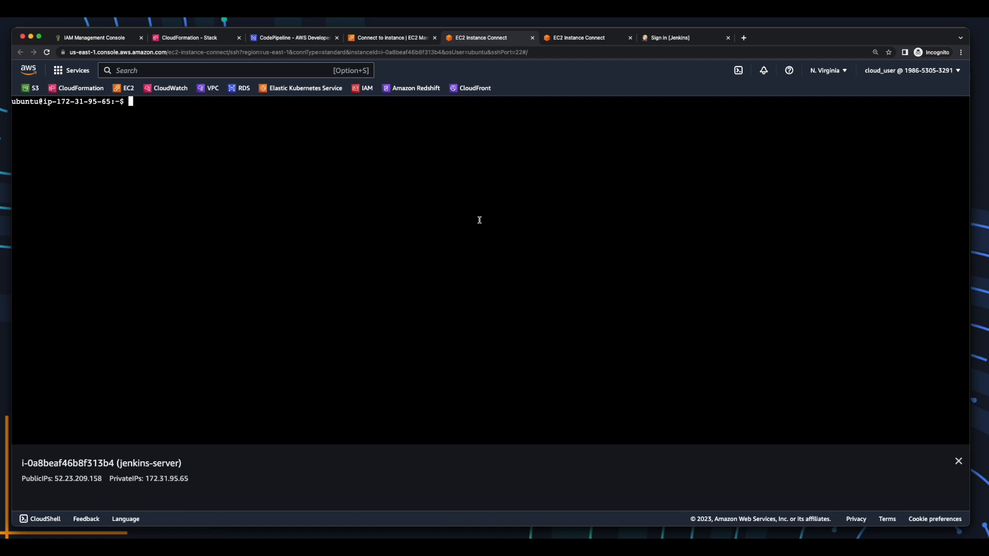
Run java -version on jenkins-server to confirm Java 11.
{"action": "key", "text": "super+Tab"}
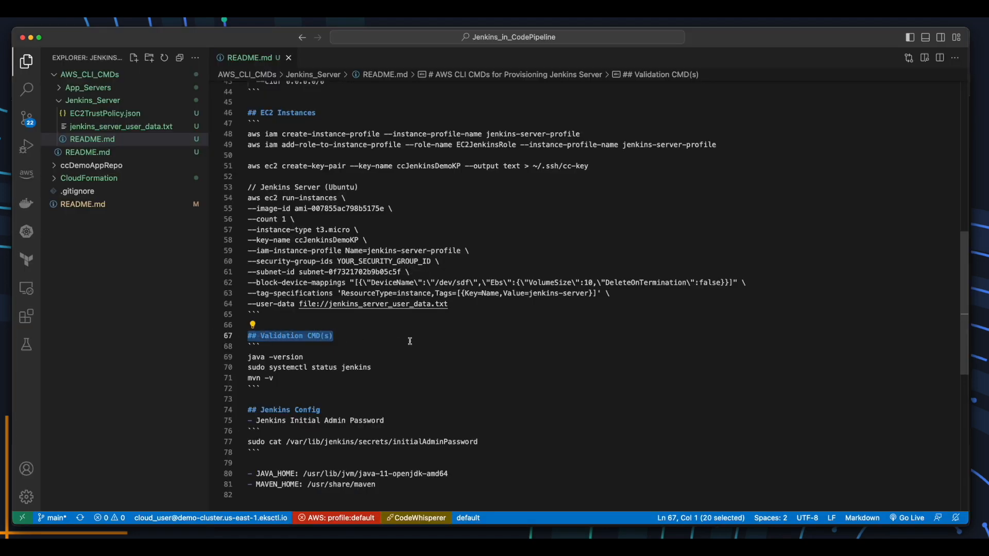
{"action": "left_click", "coordinate": [318, 357]}
{"action": "key", "text": "alt+shift+Left"}
{"action": "key", "text": "alt+shift+Left"}
{"action": "key", "text": "super+c"}
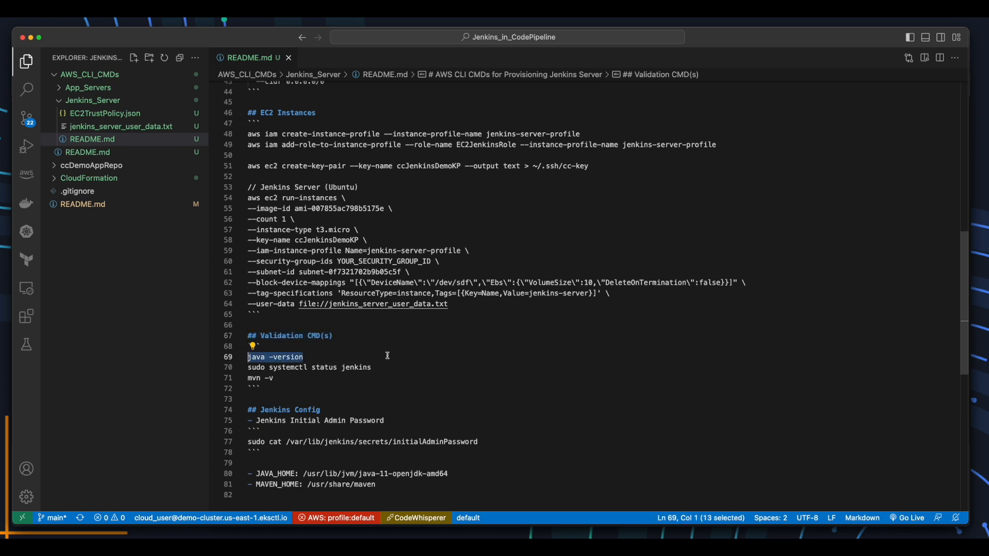
{"action": "key", "text": "super+Tab"}
{"action": "key", "text": "super+v"}
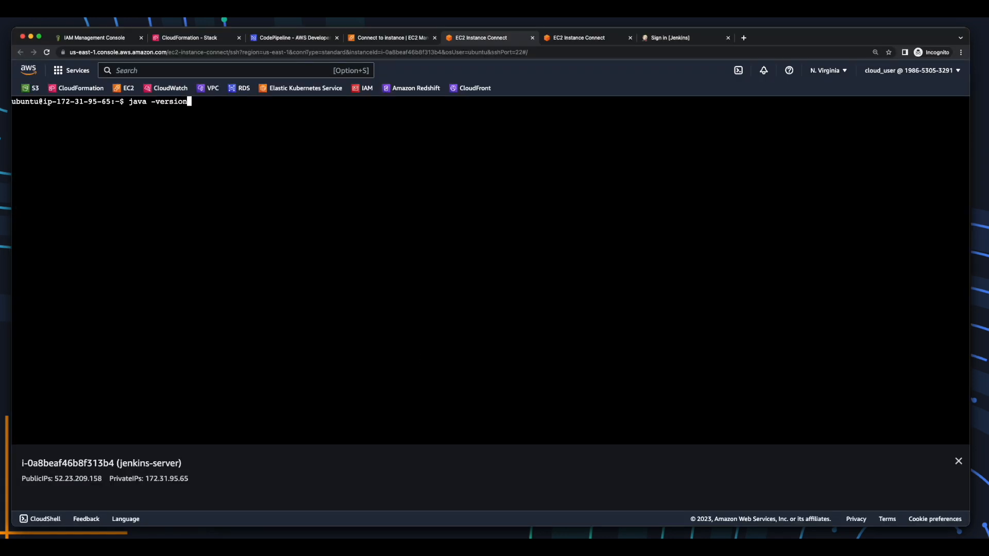
{"action": "key", "text": "Return"}
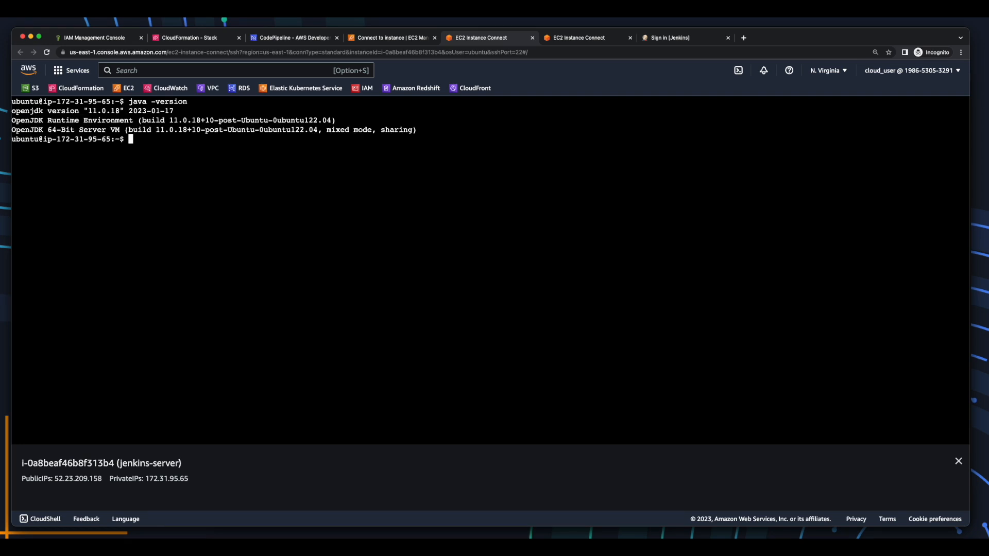
Run sudo systemctl status jenkins to confirm the Jenkins service is running.
{"action": "key", "text": "super+Tab"}
{"action": "left_click_drag", "start_coordinate": [249, 378], "coordinate": [249, 370]}
{"action": "key", "text": "super+c"}
{"action": "key", "text": "super+Tab"}
{"action": "key", "text": "super+v"}
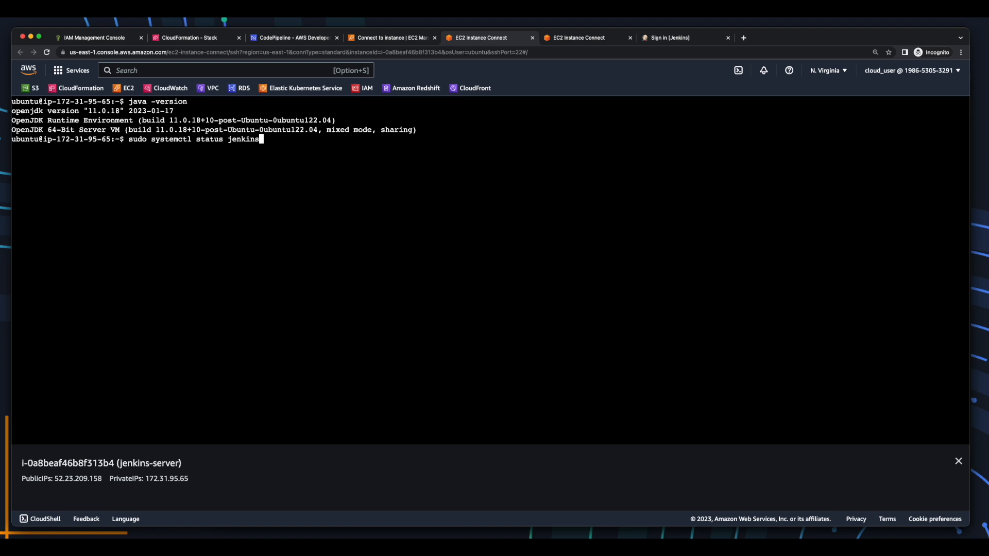
{"action": "key", "text": "Return"}
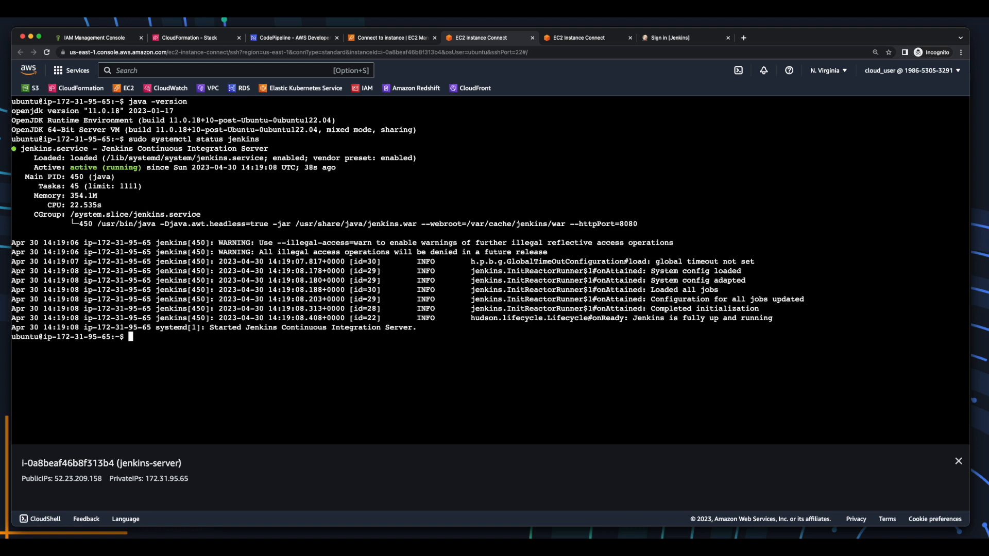
Run mvn -v to confirm Maven 3.6.3 is installed.
{"action": "key", "text": "super+Tab"}
{"action": "left_click_drag", "start_coordinate": [279, 378], "coordinate": [243, 377]}
{"action": "key", "text": "super+c"}
{"action": "key", "text": "super+Tab"}
{"action": "key", "text": "super+v"}
{"action": "key", "text": "Return"}
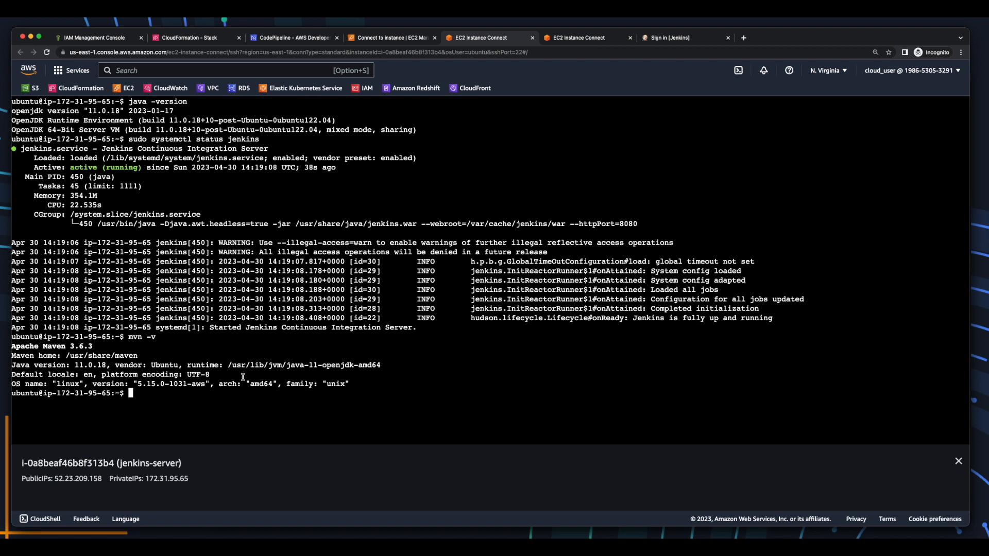
Highlight the Java version, Jenkins status and Maven home lines, then bring up the Jenkins sign-in page.
{"action": "left_click_drag", "start_coordinate": [202, 101], "coordinate": [130, 101]}
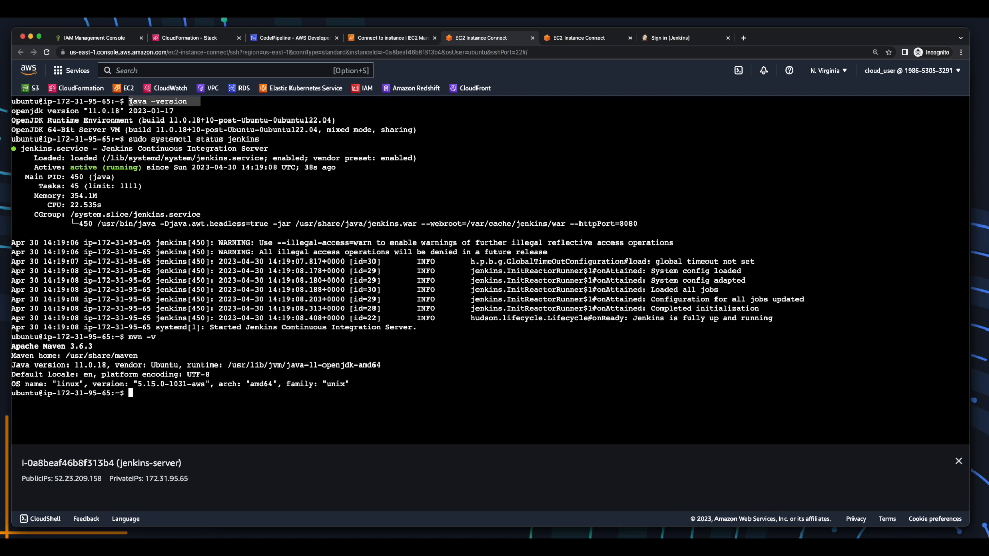
{"action": "left_click_drag", "start_coordinate": [281, 149], "coordinate": [143, 168]}
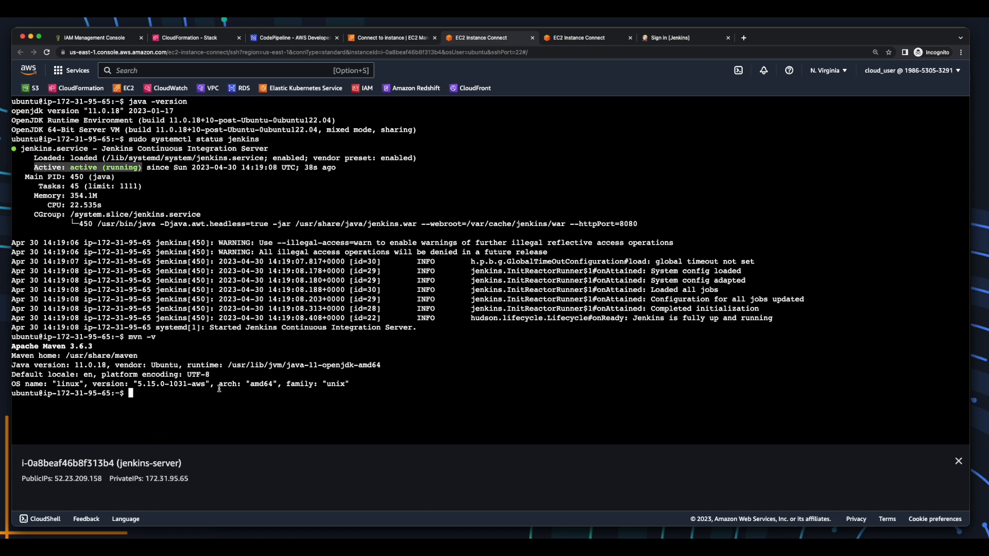
{"action": "left_click_drag", "start_coordinate": [168, 355], "coordinate": [7, 357]}
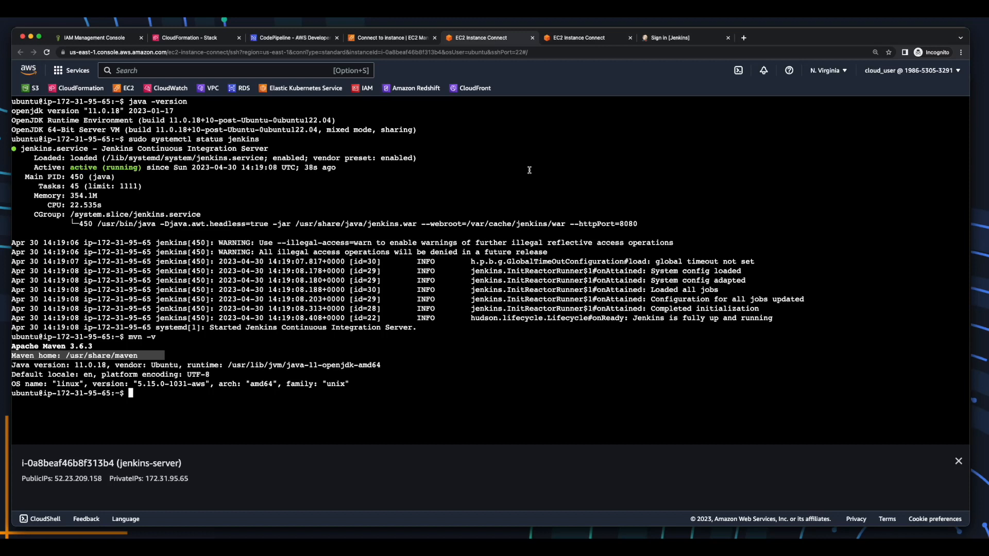
{"action": "left_click", "coordinate": [653, 39]}
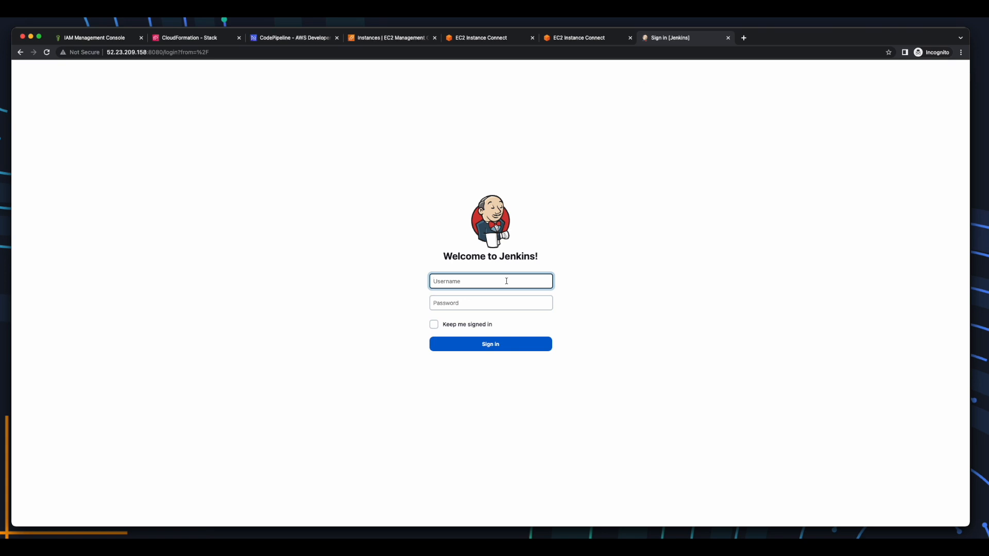
Sign in to Jenkins with the admin username and password, staying signed in.
{"action": "type", "text": "JenkinsAdmin"}
{"action": "key", "text": "Tab"}
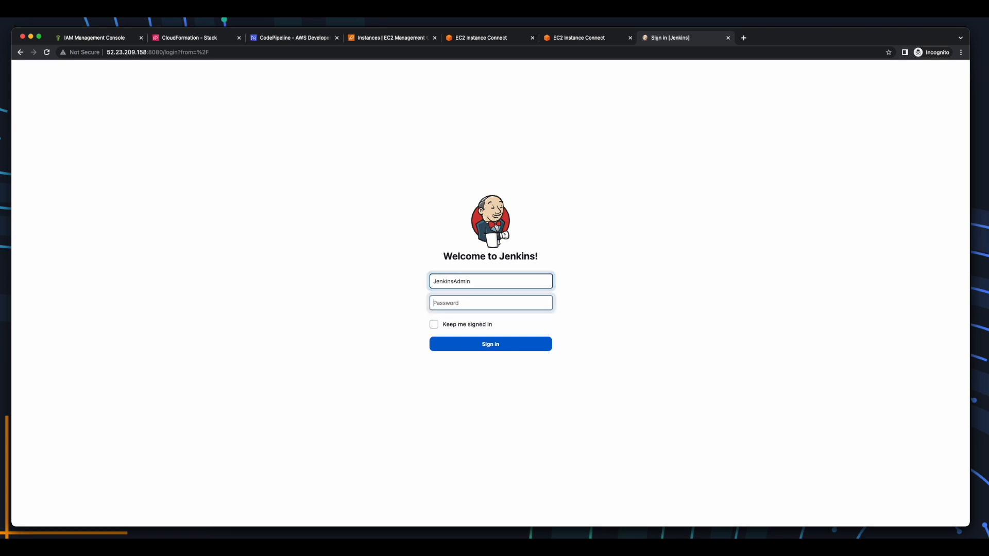
{"action": "type", "text": "***********"}
{"action": "left_click", "coordinate": [472, 325]}
{"action": "left_click", "coordinate": [499, 344]}
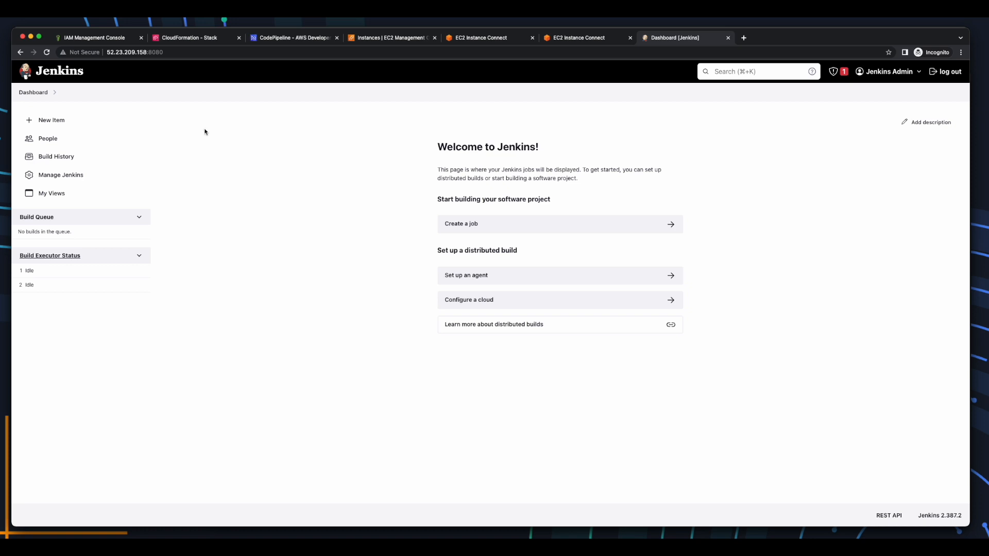
Create a new freestyle project named JenkinsProject.
{"action": "left_click", "coordinate": [63, 125]}
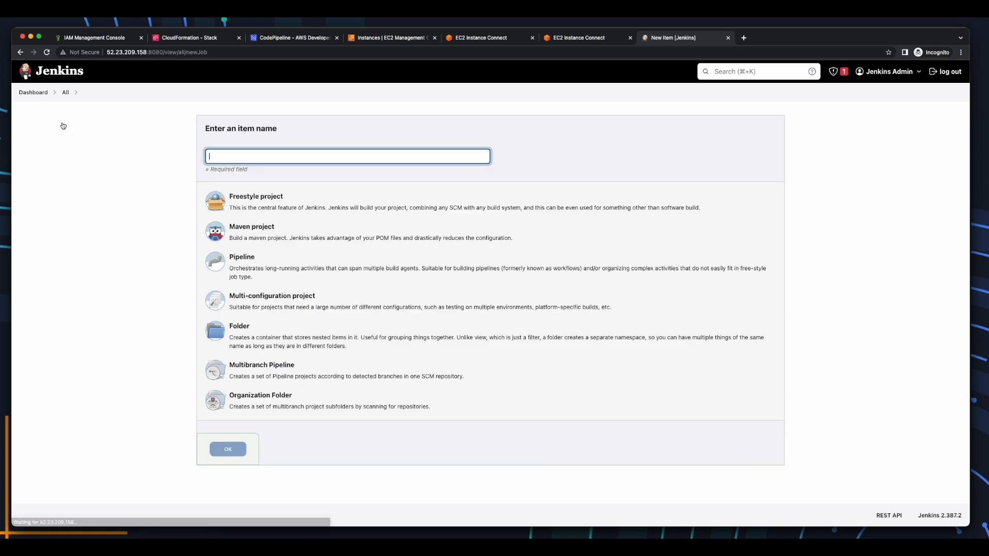
{"action": "type", "text": "JenkinsProject"}
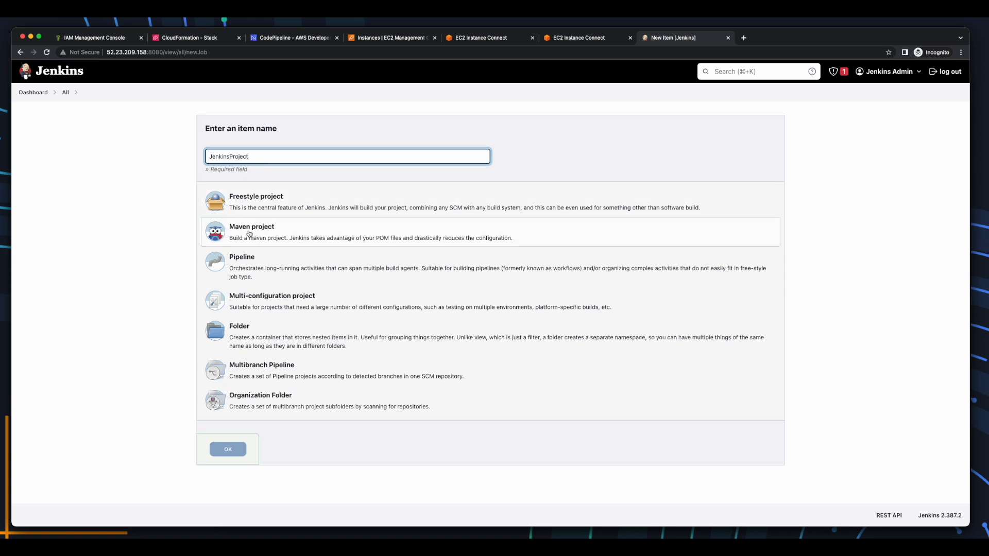
{"action": "left_click", "coordinate": [216, 200]}
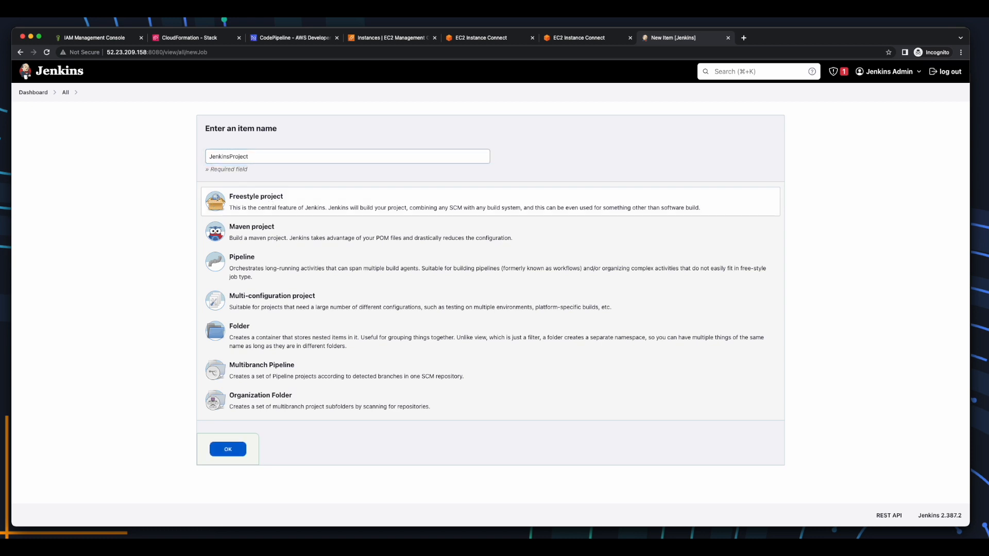
{"action": "left_click", "coordinate": [232, 451]}
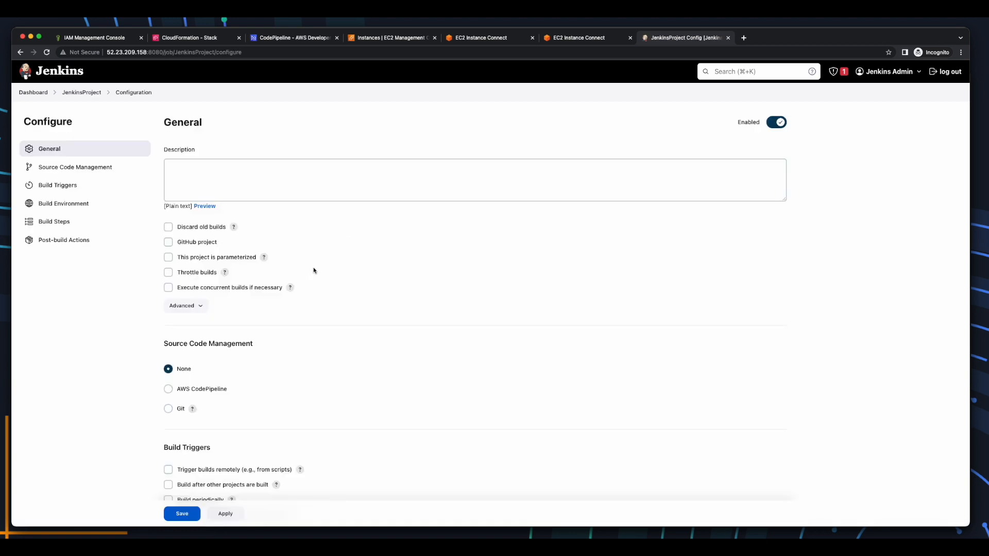
Allow concurrent builds and take source code from AWS CodePipeline.
{"action": "left_click", "coordinate": [168, 288]}
{"action": "scroll", "coordinate": [251, 295], "scroll_direction": "down", "scroll_amount": 5}
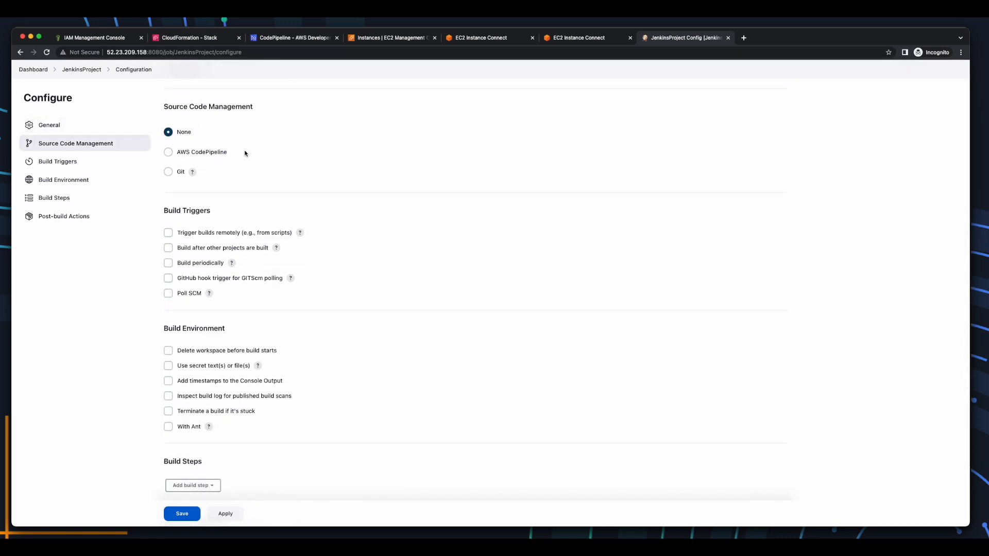
{"action": "scroll", "coordinate": [168, 154], "scroll_direction": "up", "scroll_amount": 1}
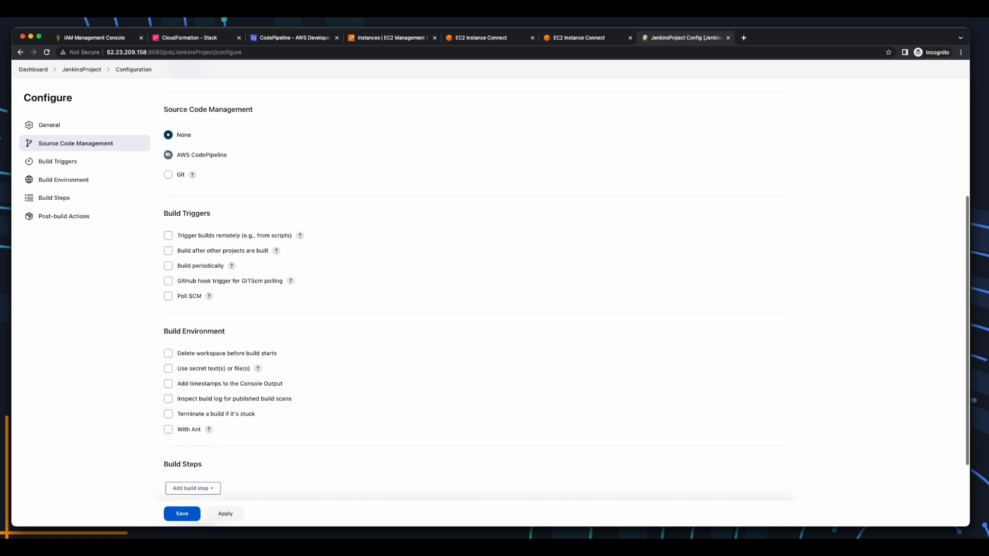
{"action": "left_click", "coordinate": [168, 155]}
{"action": "scroll", "coordinate": [260, 116], "scroll_direction": "down", "scroll_amount": 3}
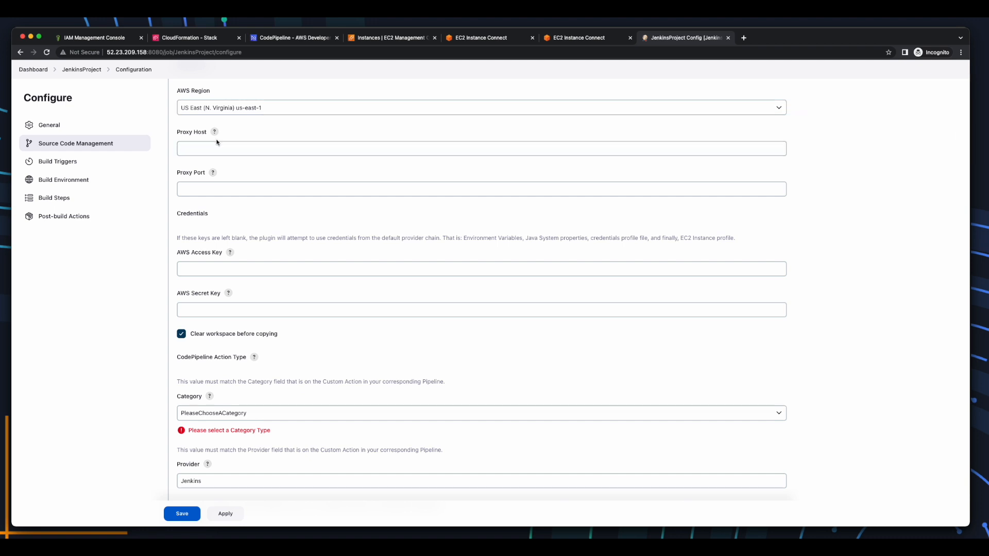
{"action": "left_click", "coordinate": [297, 309]}
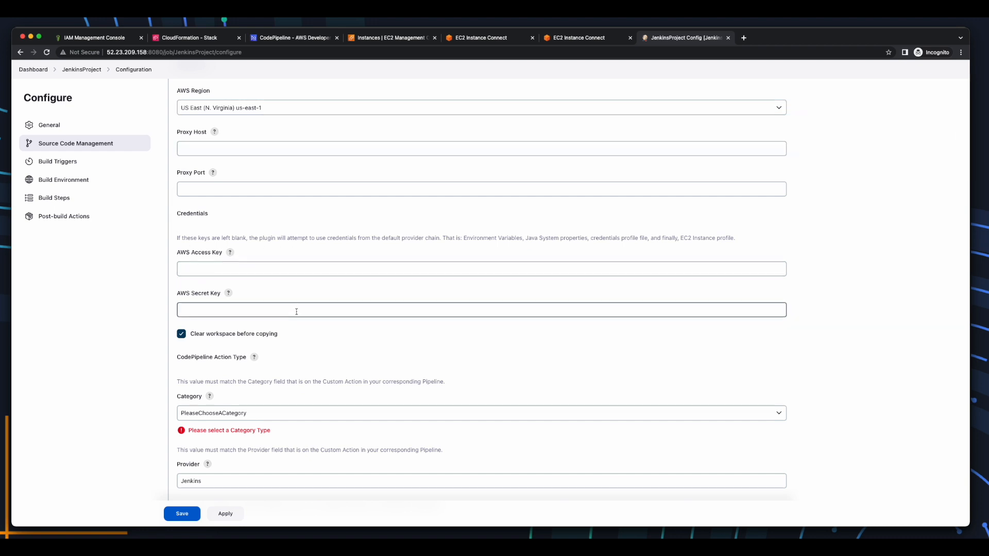
{"action": "scroll", "coordinate": [296, 307], "scroll_direction": "down", "scroll_amount": 5}
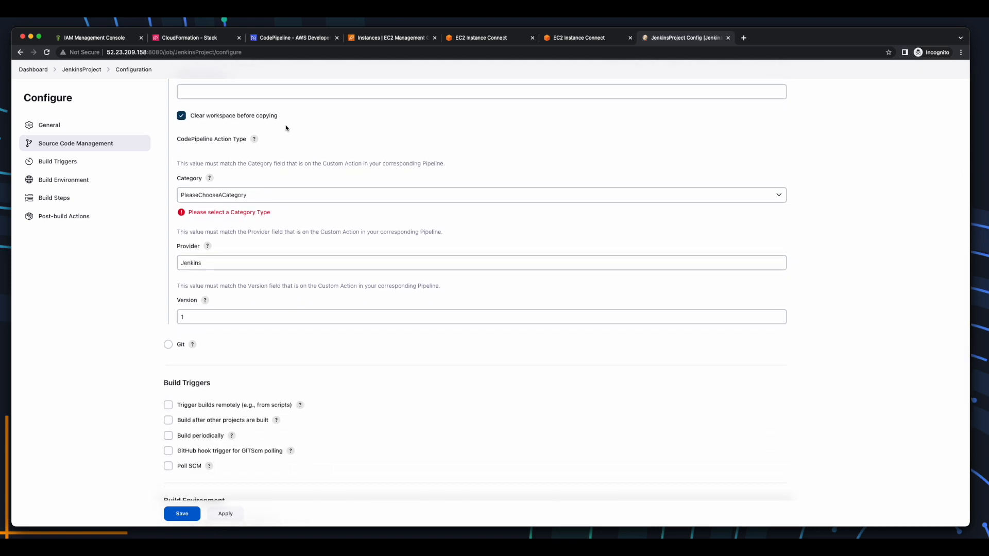
Set the CodePipeline action category to Build and the provider to JenkinsProvider.
{"action": "left_click", "coordinate": [277, 194]}
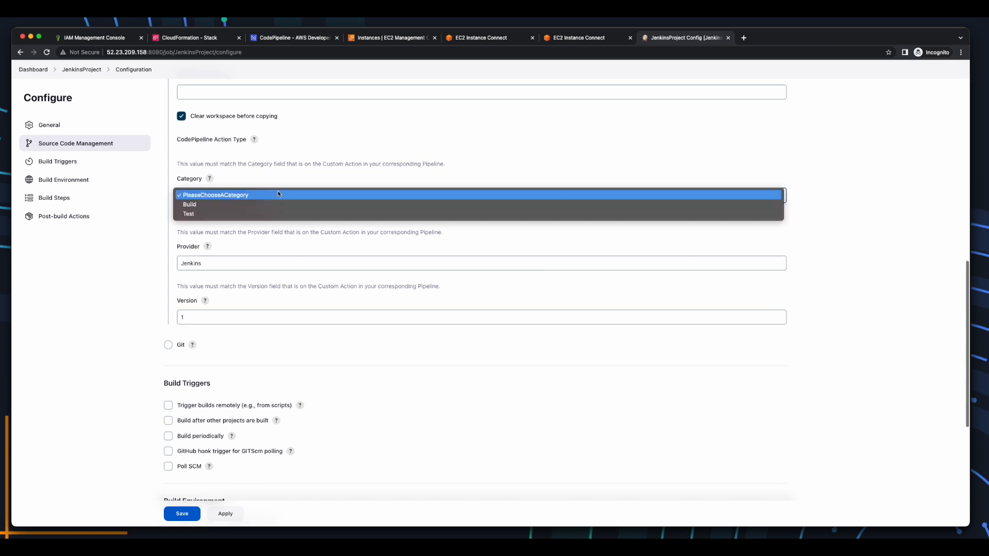
{"action": "left_click", "coordinate": [239, 204]}
{"action": "left_click", "coordinate": [239, 251]}
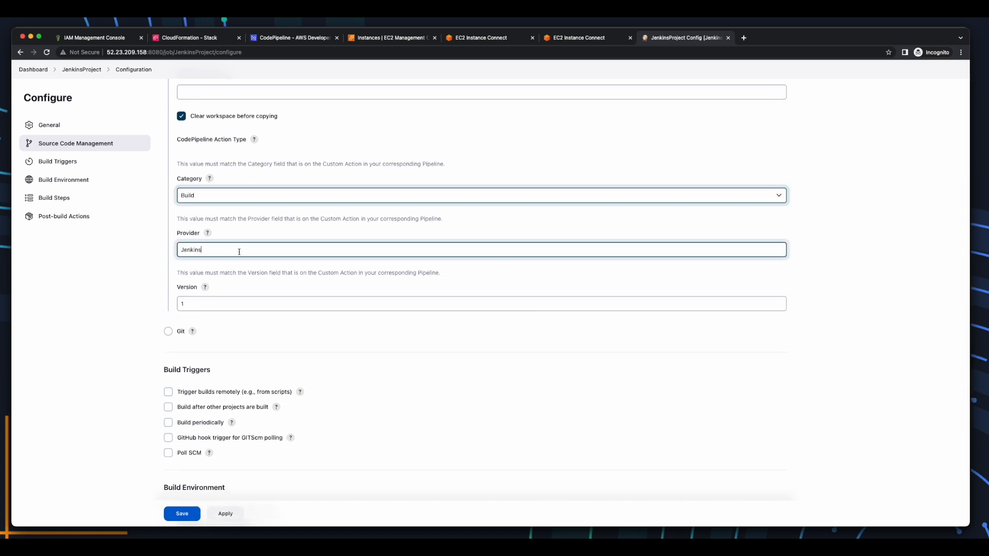
{"action": "type", "text": "Provider"}
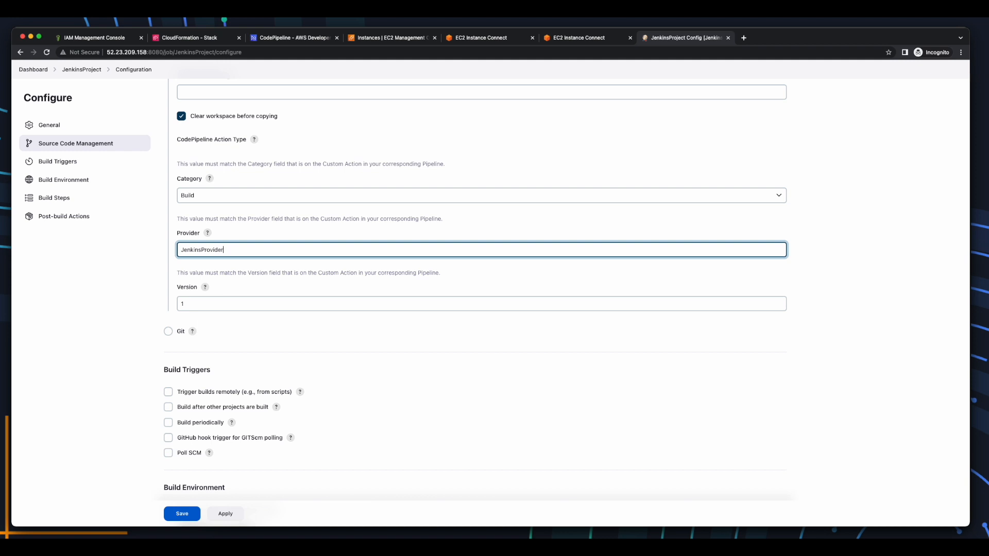
{"action": "scroll", "coordinate": [205, 209], "scroll_direction": "down", "scroll_amount": 5}
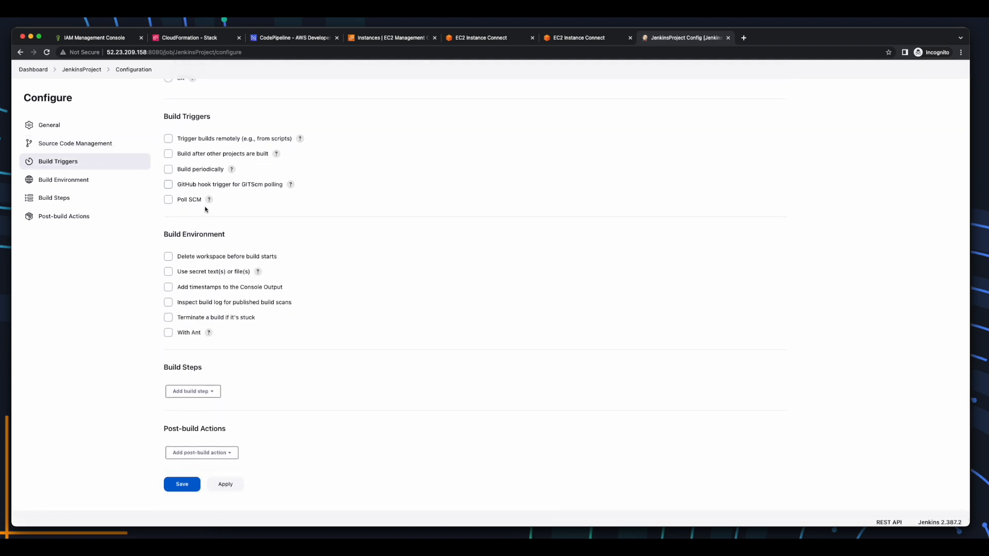
Enable Poll SCM with the schedule '* * * * *'.
{"action": "left_click", "coordinate": [168, 200]}
{"action": "left_click", "coordinate": [221, 240]}
{"action": "type", "text": "* * * * *"}
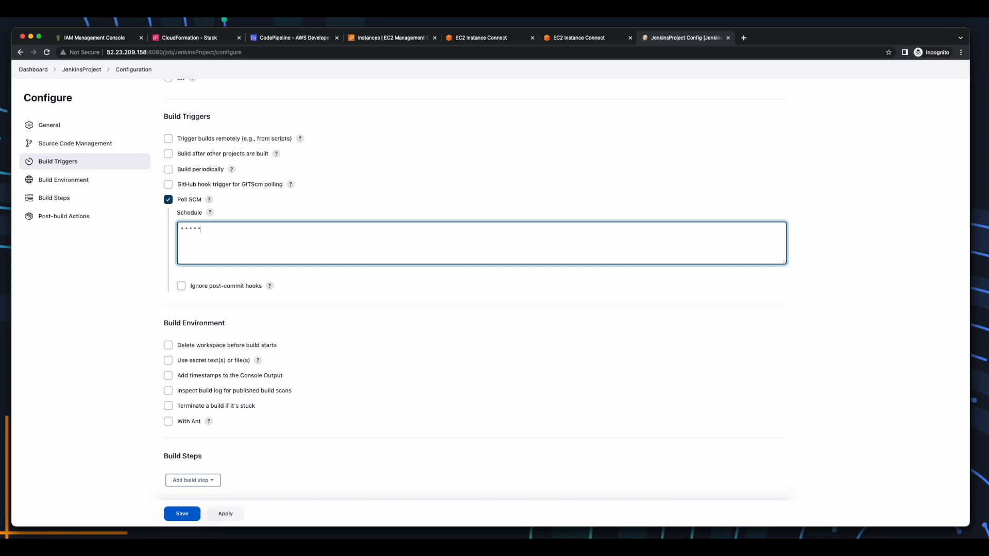
Add an Invoke top-level Maven targets build step using MAVEN_HOME with goals 'clean install'.
{"action": "scroll", "coordinate": [464, 309], "scroll_direction": "down", "scroll_amount": 3}
{"action": "left_click", "coordinate": [212, 403]}
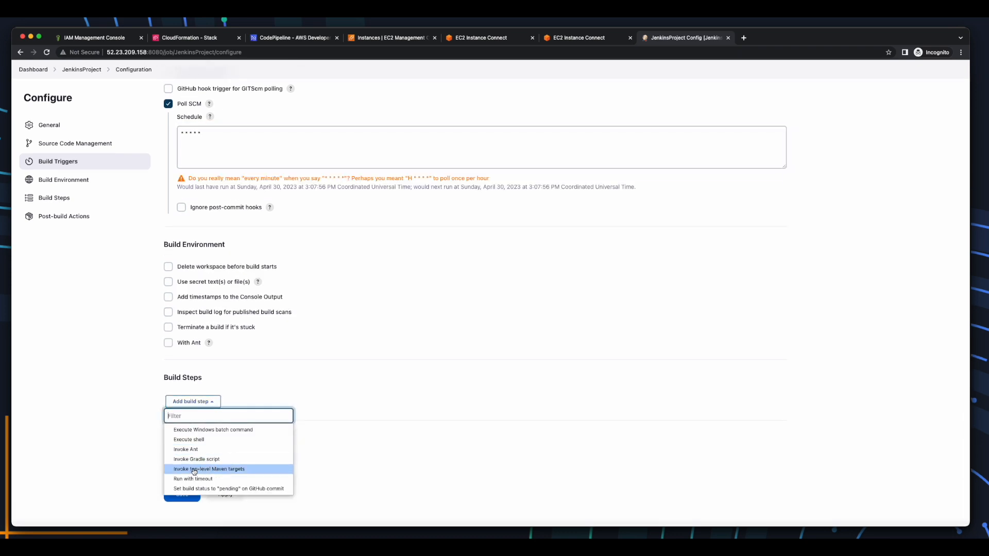
{"action": "left_click", "coordinate": [243, 470]}
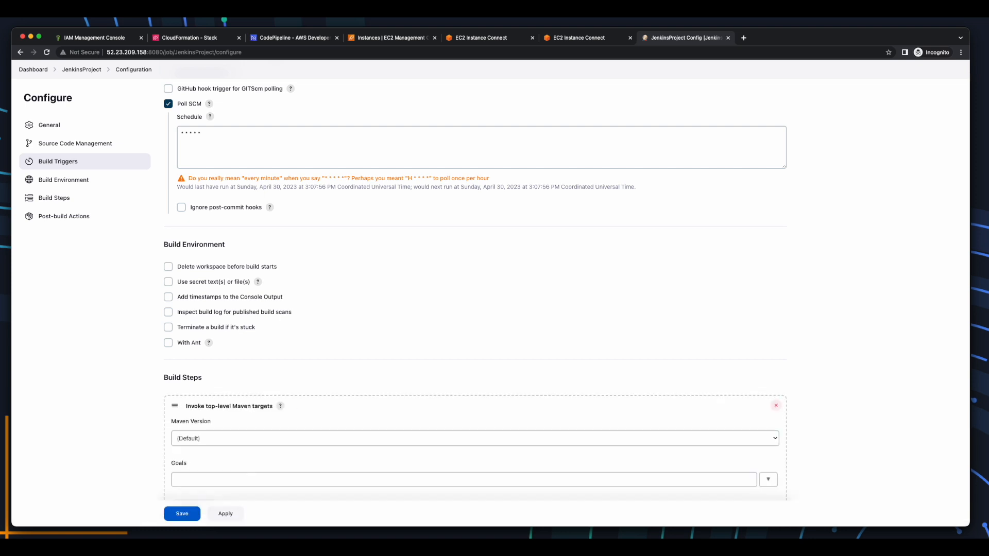
{"action": "left_click", "coordinate": [229, 437]}
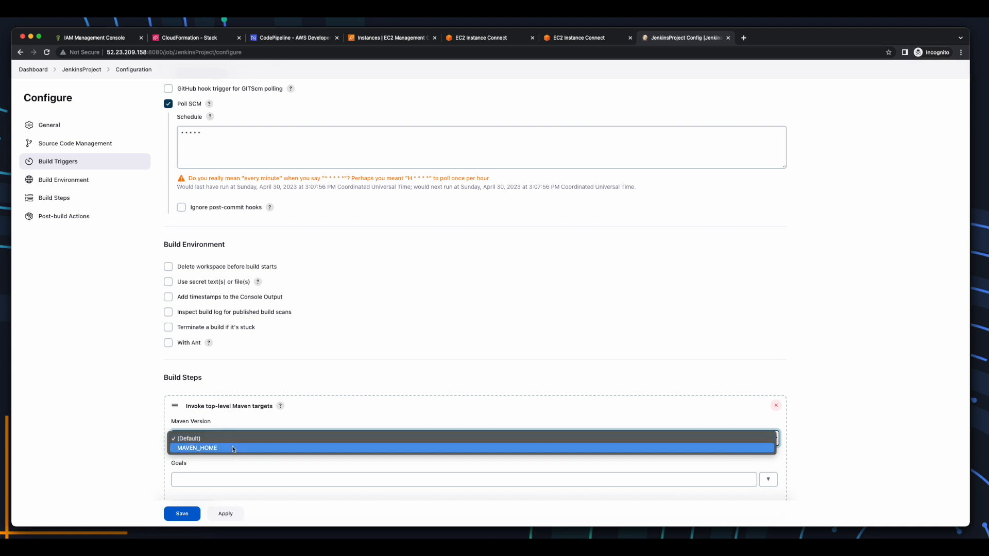
{"action": "left_click", "coordinate": [235, 448]}
{"action": "left_click", "coordinate": [234, 478]}
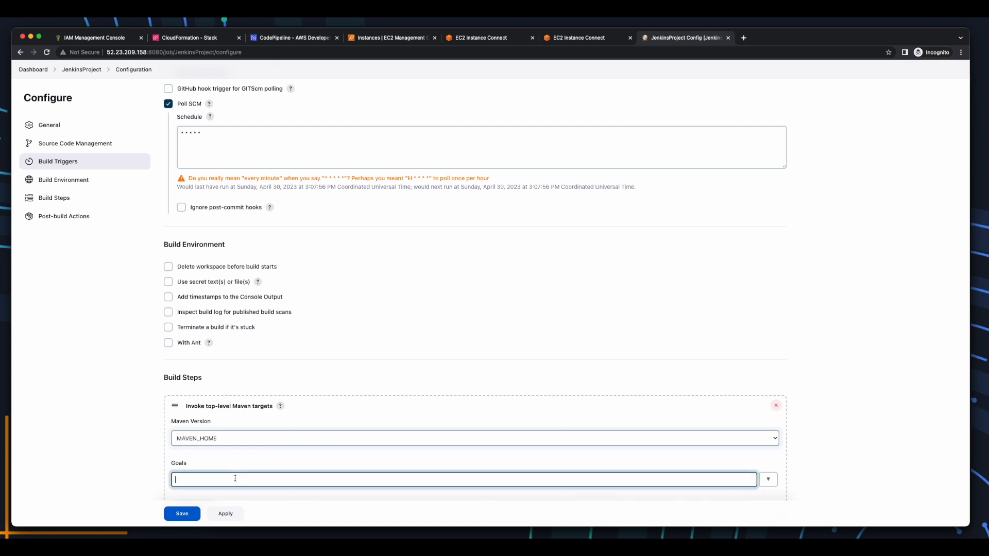
{"action": "type", "text": "clean install"}
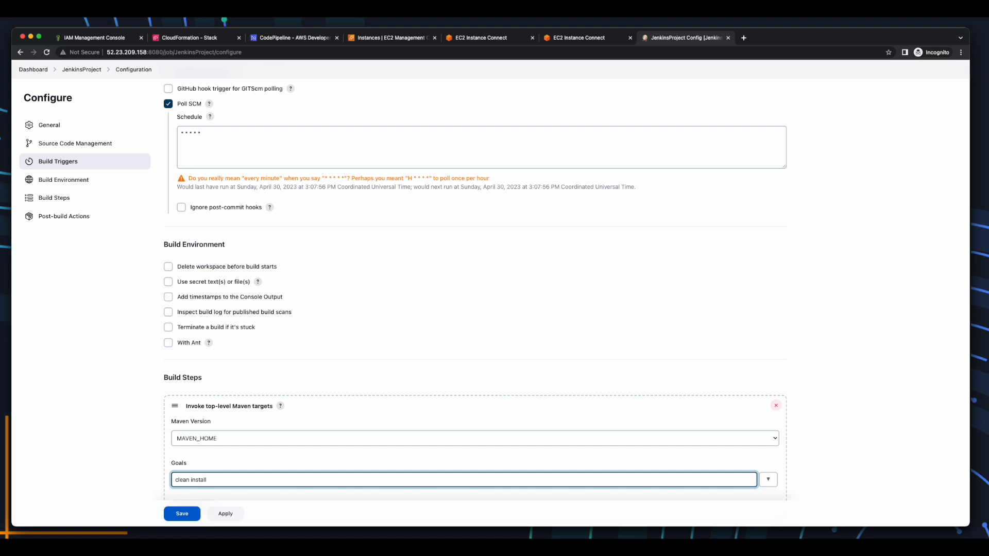
Add an AWS CodePipeline Publisher post-build action with an output location, then apply and save.
{"action": "scroll", "coordinate": [224, 471], "scroll_direction": "down", "scroll_amount": 3}
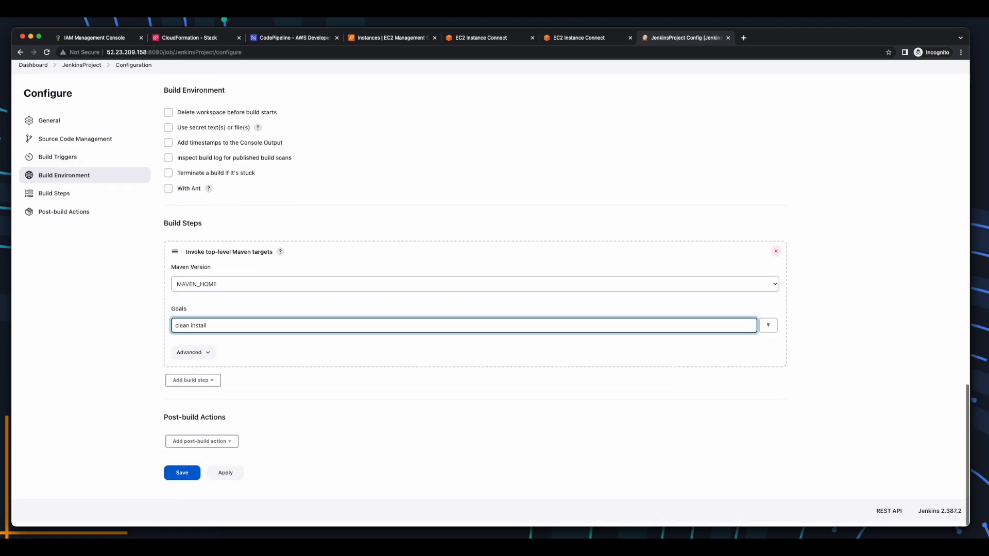
{"action": "left_click", "coordinate": [224, 446]}
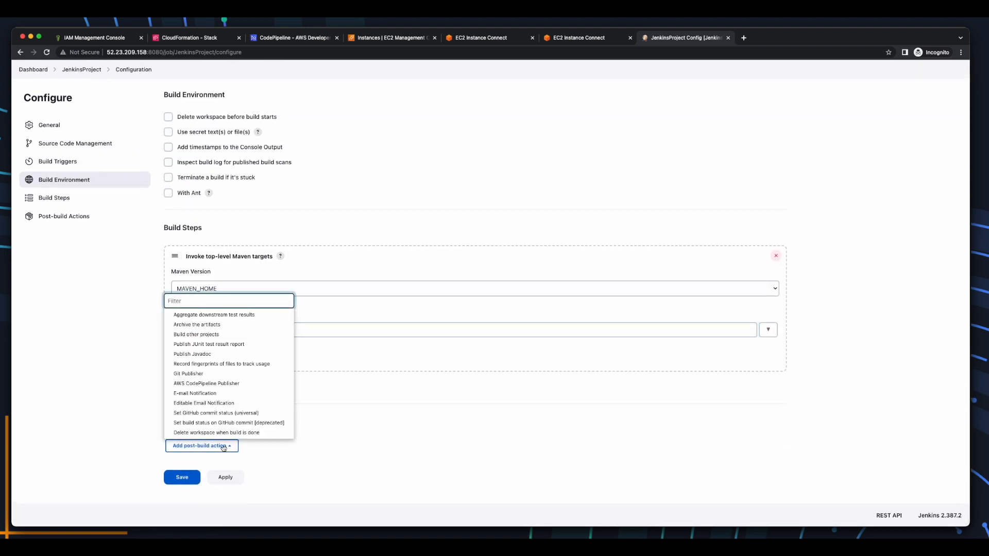
{"action": "left_click", "coordinate": [242, 386]}
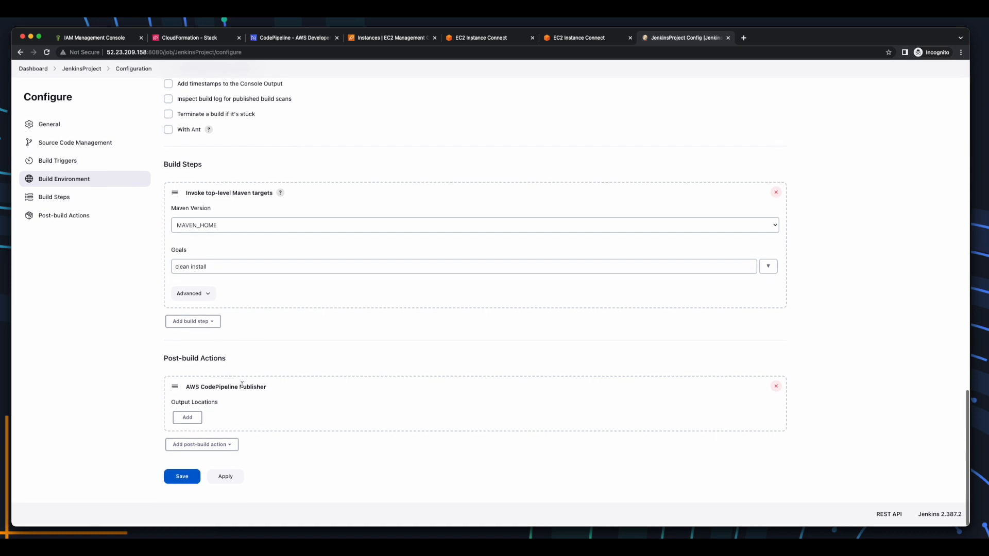
{"action": "left_click", "coordinate": [189, 418]}
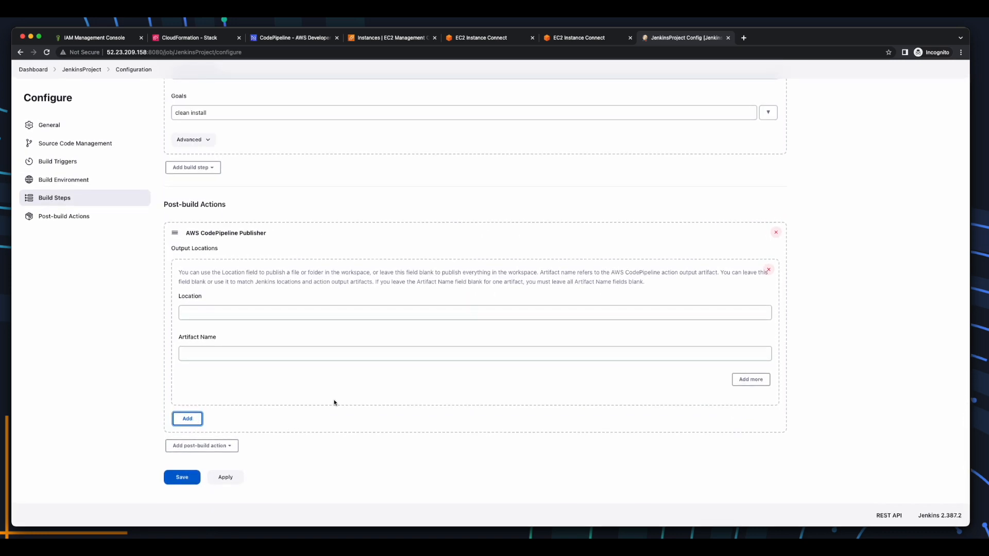
{"action": "left_click", "coordinate": [223, 477]}
{"action": "left_click", "coordinate": [187, 481]}
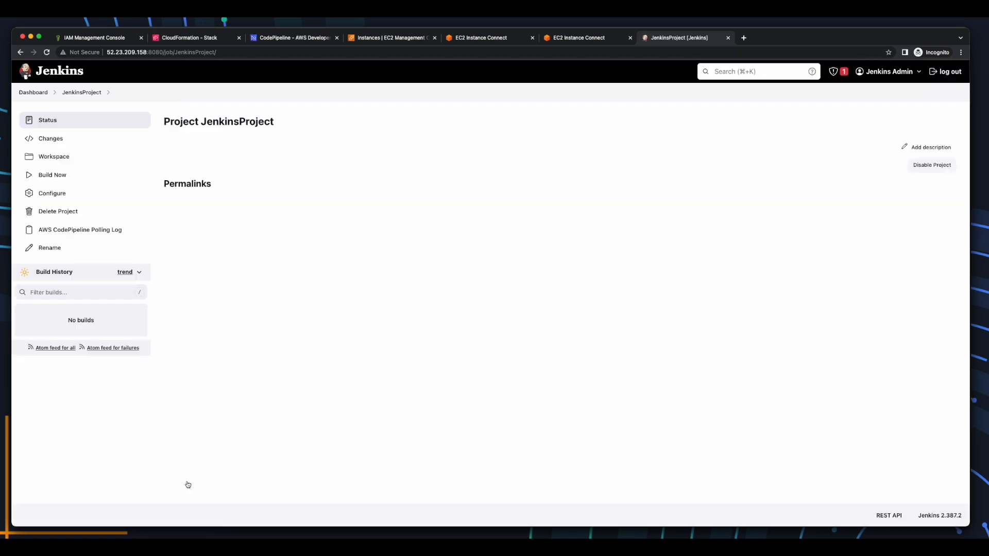
Open JenkinsProject build #1's console output and select the missing-POM failure lines.
{"action": "left_click", "coordinate": [30, 94]}
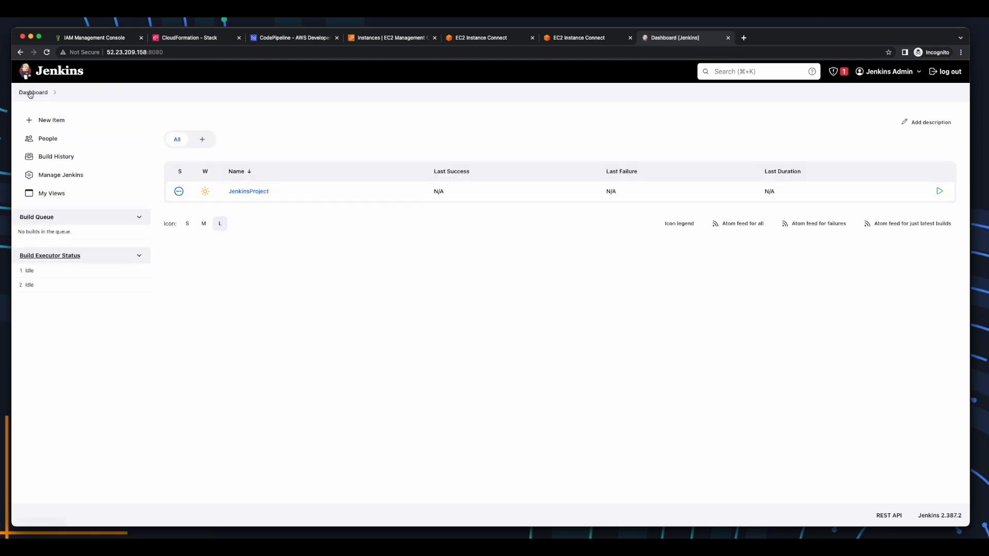
{"action": "left_click", "coordinate": [248, 192]}
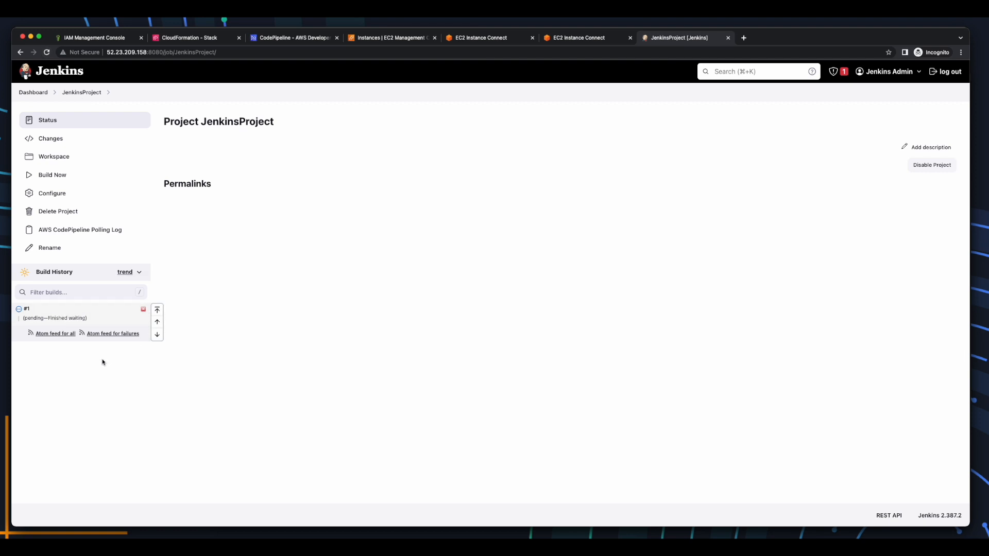
{"action": "left_click", "coordinate": [36, 312]}
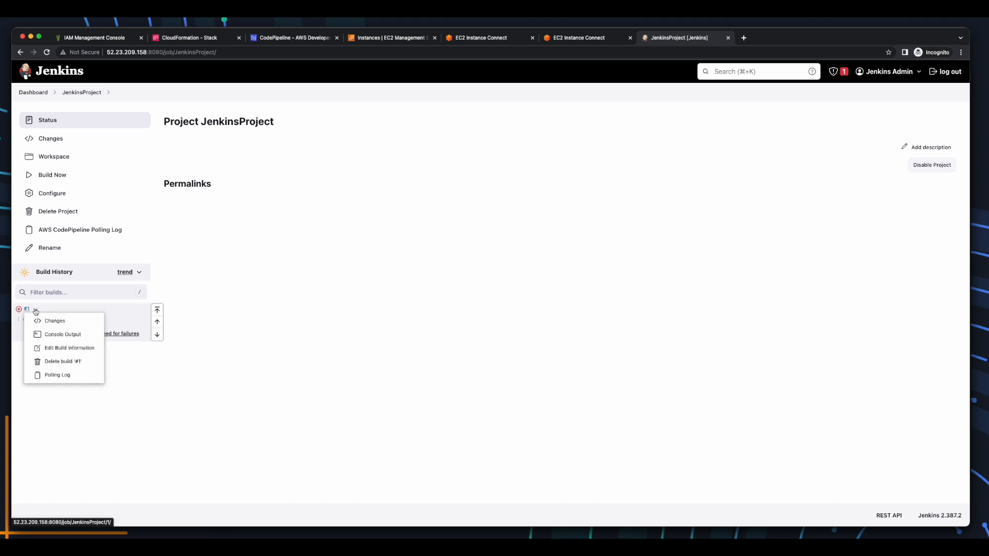
{"action": "left_click", "coordinate": [83, 336]}
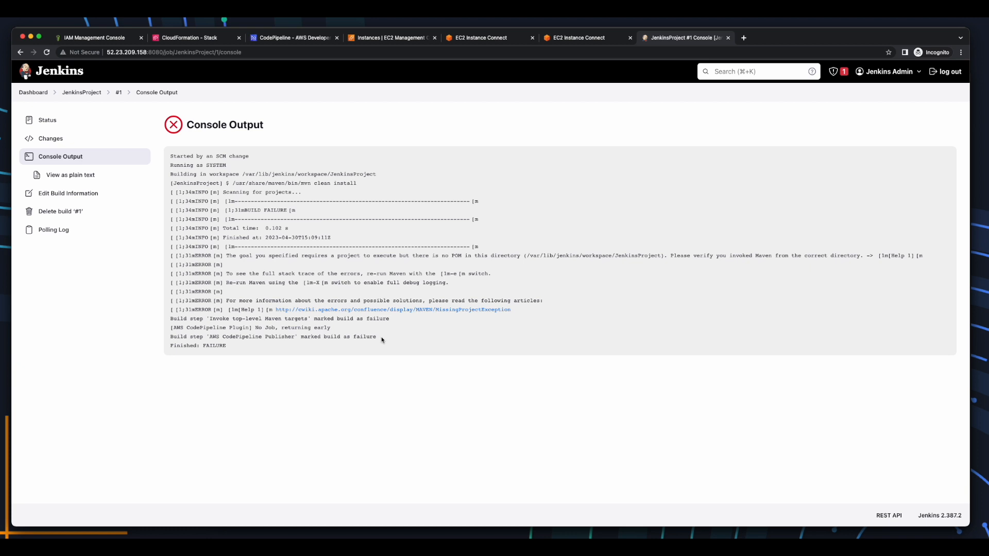
{"action": "left_click_drag", "start_coordinate": [382, 346], "coordinate": [171, 318]}
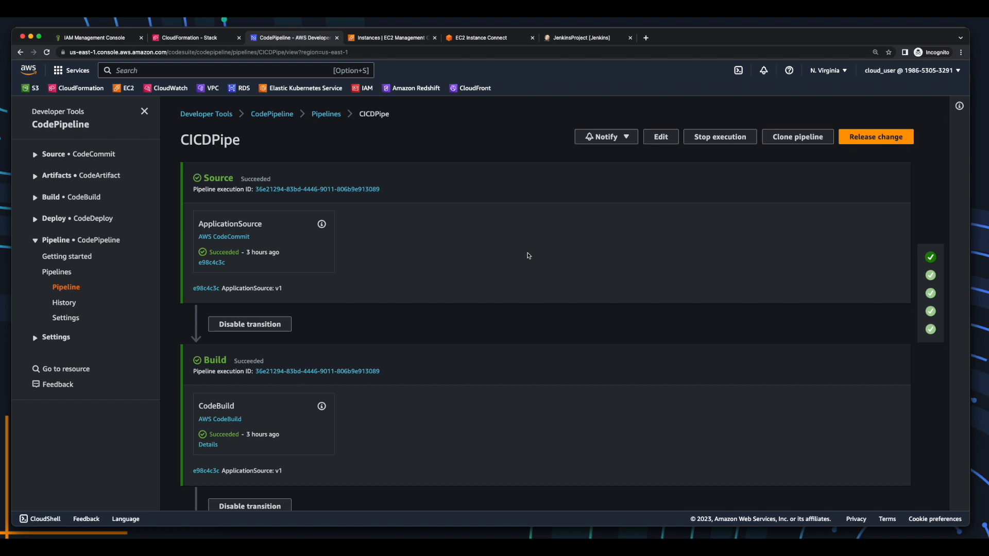
Edit CICDPipe's Build stage and delete its CodeBuild action.
{"action": "left_click", "coordinate": [665, 137]}
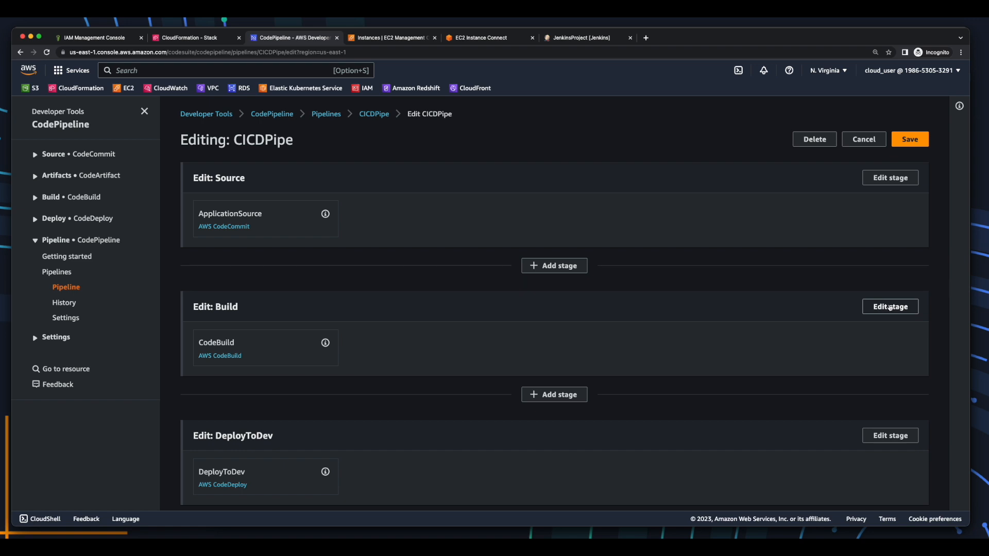
{"action": "left_click", "coordinate": [890, 307]}
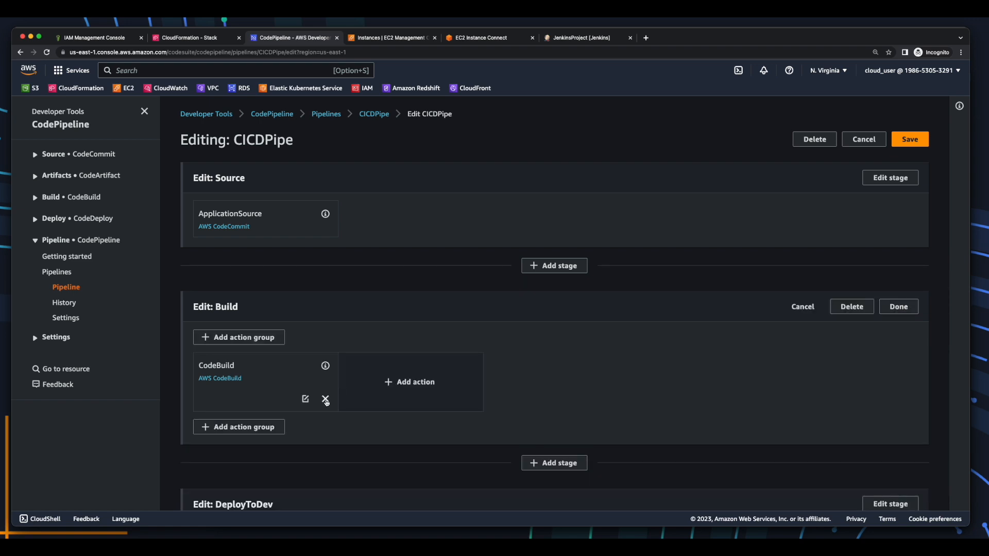
{"action": "left_click", "coordinate": [325, 399]}
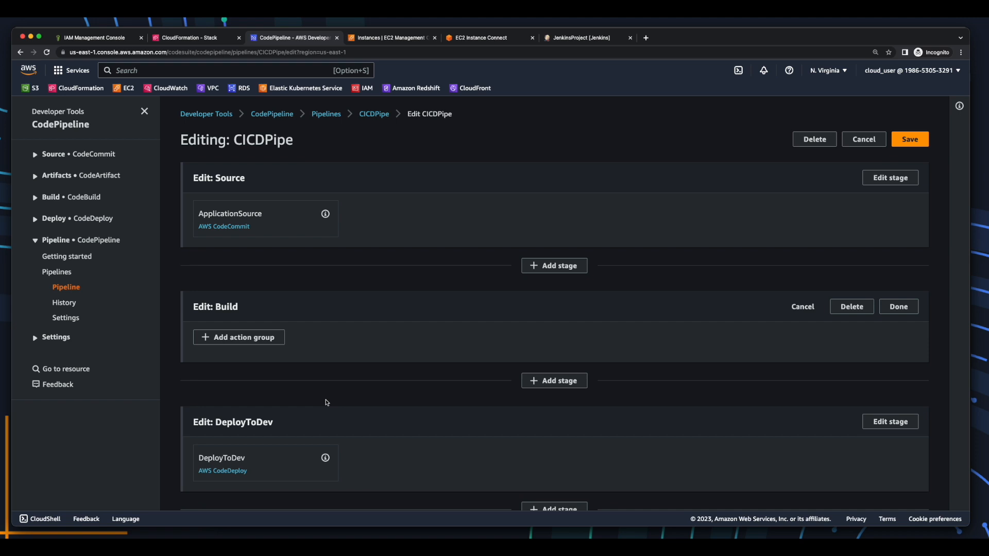
Add a JenkinsBuild action with provider Add Jenkins and input artifact ApplicationOutput.
{"action": "left_click", "coordinate": [254, 337]}
{"action": "left_click", "coordinate": [301, 155]}
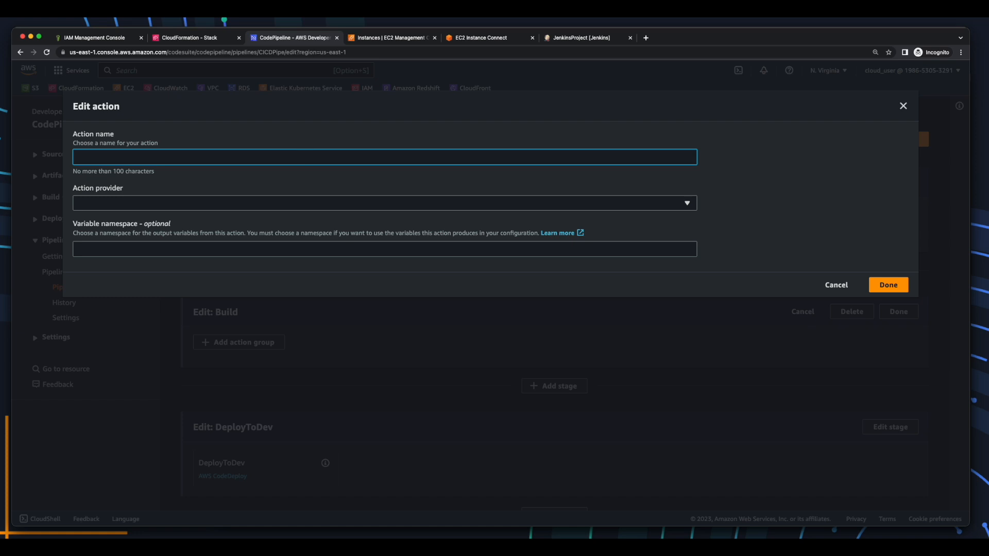
{"action": "type", "text": "JenkinsBuild"}
{"action": "left_click", "coordinate": [291, 202]}
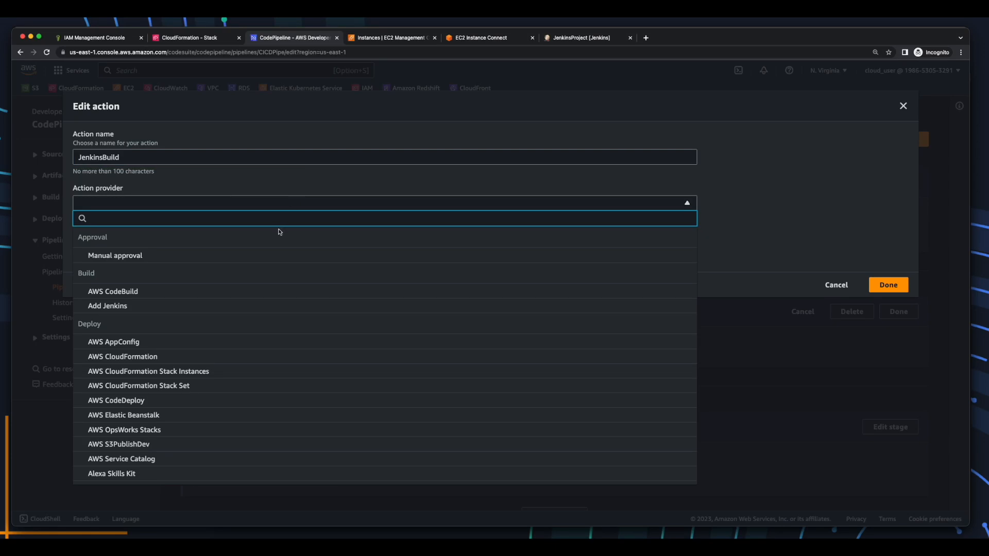
{"action": "left_click", "coordinate": [181, 308]}
{"action": "left_click", "coordinate": [173, 258]}
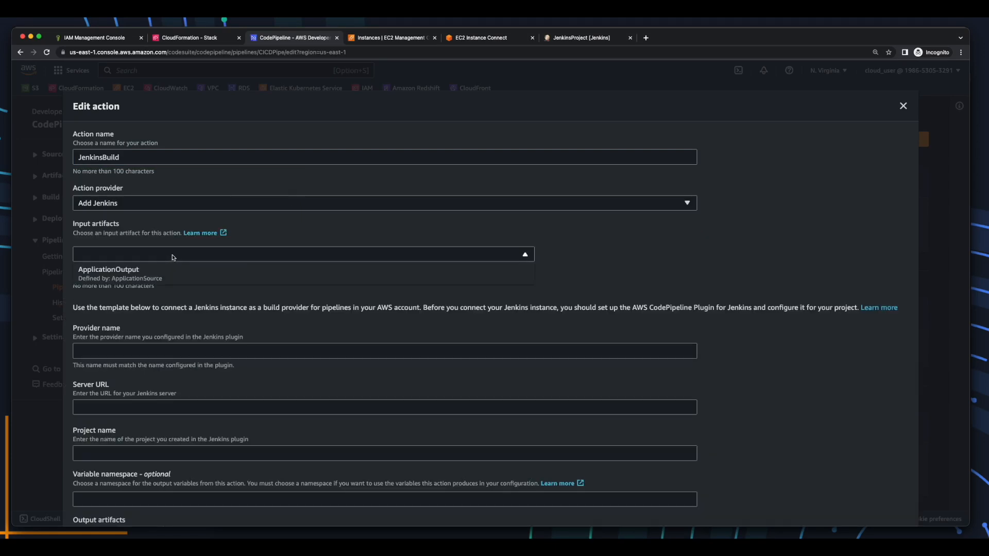
{"action": "left_click", "coordinate": [227, 275]}
{"action": "left_click", "coordinate": [228, 351]}
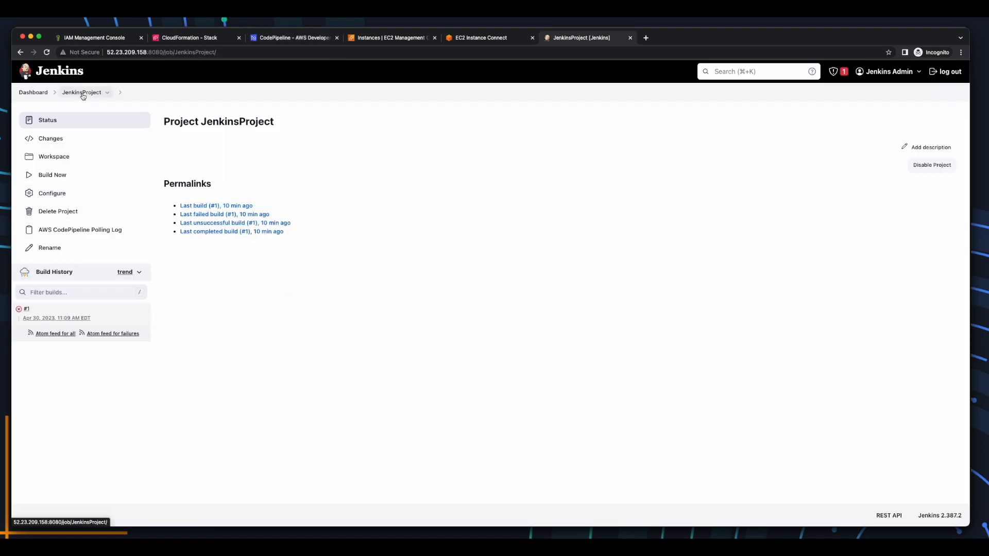
Enter JenkinsProvider as the Jenkins action's provider name.
{"action": "left_click", "coordinate": [51, 195]}
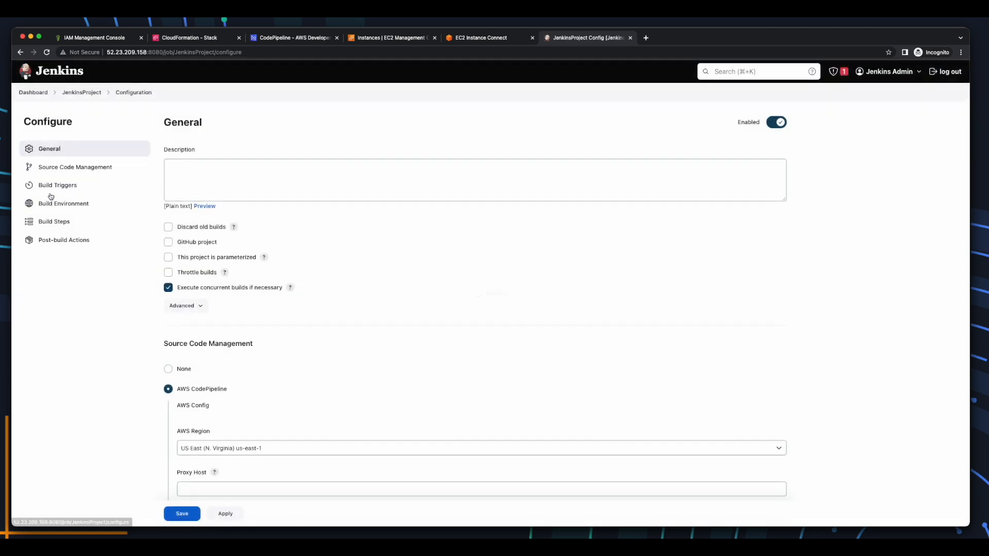
{"action": "scroll", "coordinate": [324, 250], "scroll_direction": "down", "scroll_amount": 5}
{"action": "scroll", "coordinate": [324, 250], "scroll_direction": "down", "scroll_amount": 3}
{"action": "left_click_drag", "start_coordinate": [226, 442], "coordinate": [174, 443]}
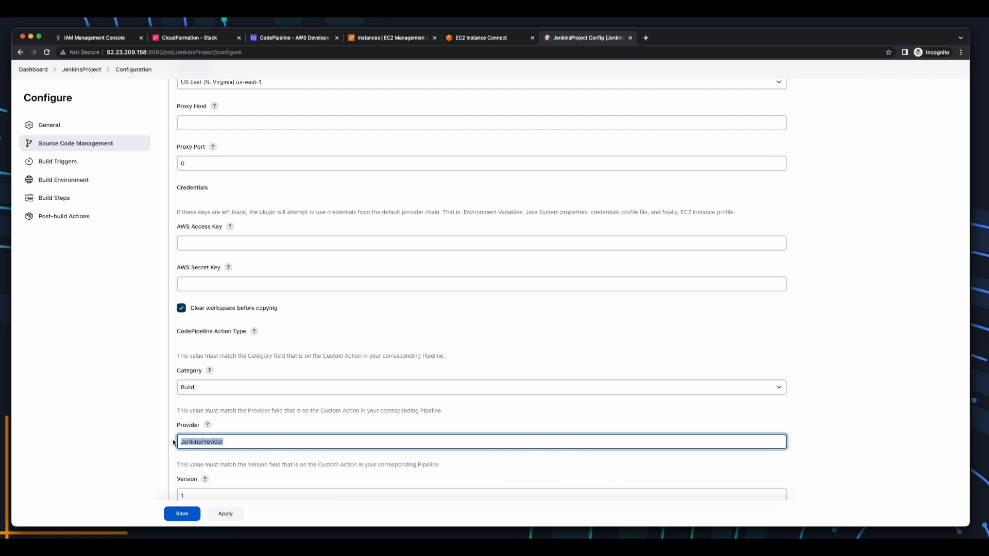
{"action": "type", "text": "JenkinsProvider"}
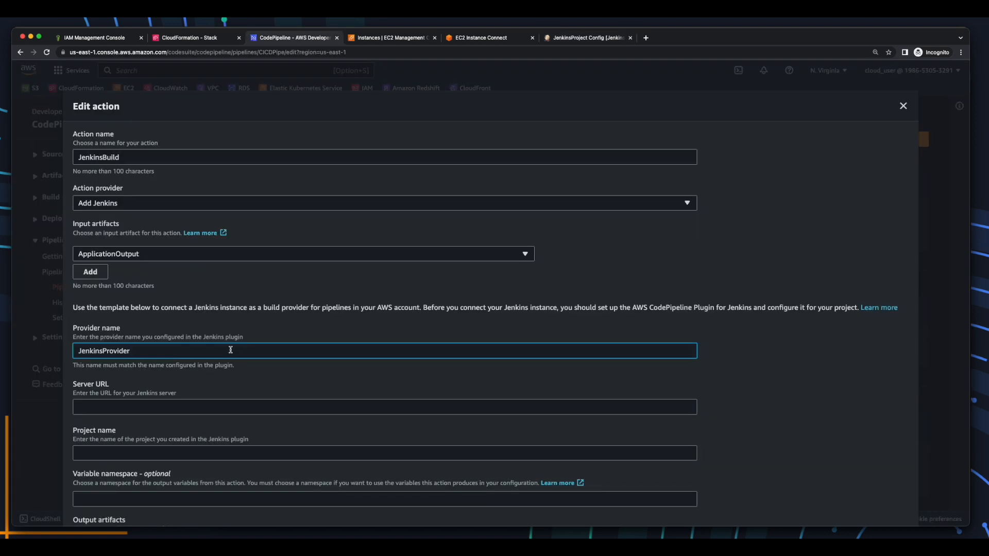
Set the server URL to the Jenkins root address at port 8080.
{"action": "left_click", "coordinate": [224, 408]}
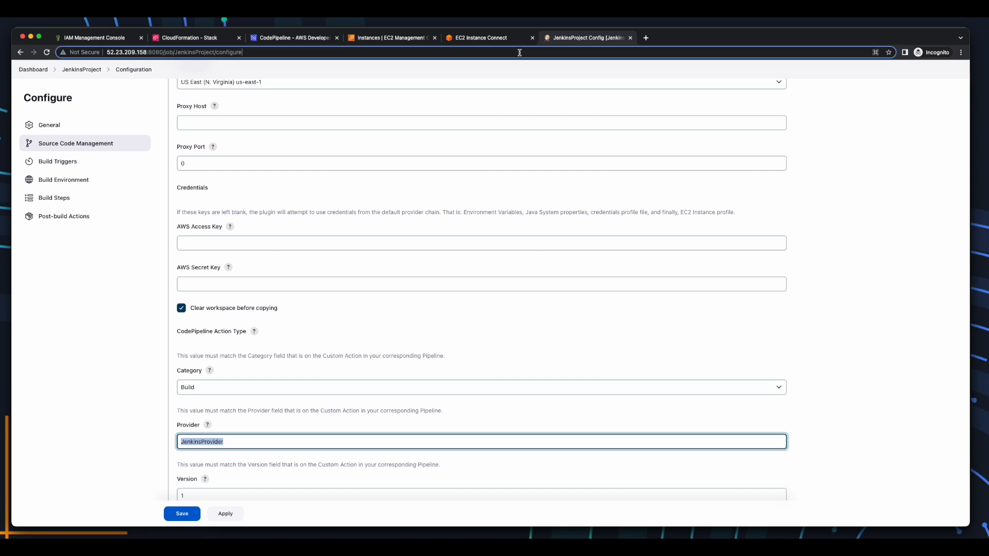
{"action": "key", "text": "super+l"}
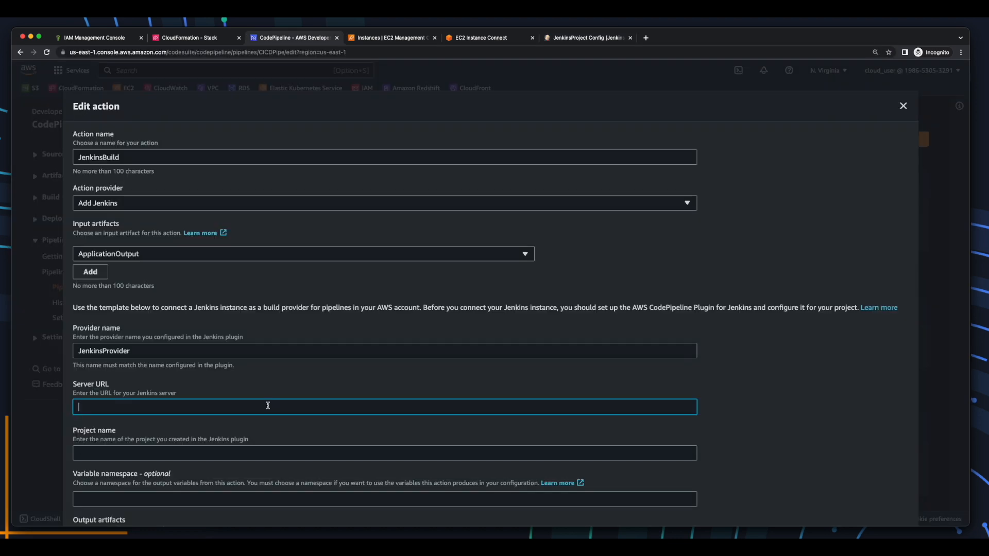
{"action": "type", "text": "http://52.23.209.158:8080/job/JenkinsProject/configure"}
{"action": "double_click", "coordinate": [158, 407]}
{"action": "double_click", "coordinate": [194, 408]}
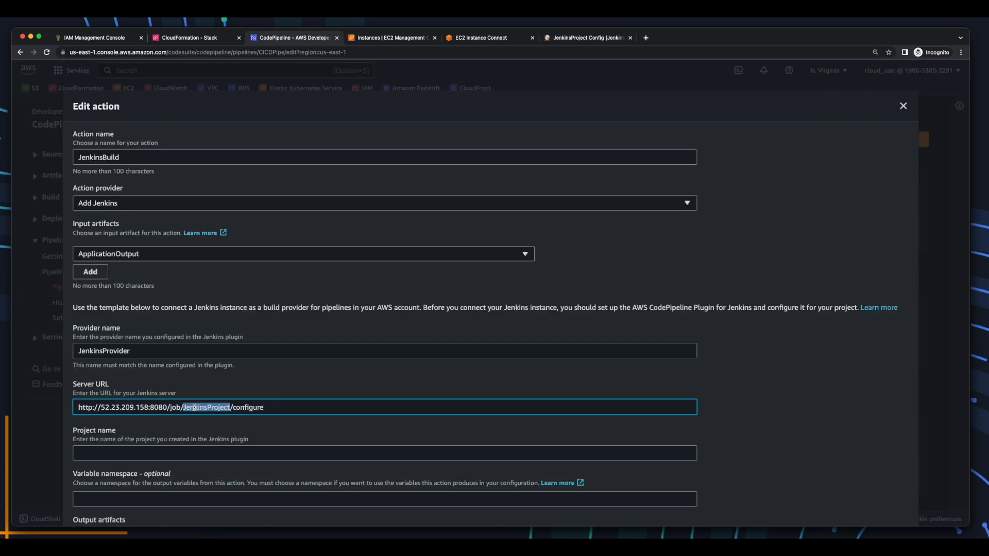
{"action": "key", "text": "super+x"}
{"action": "key", "text": "alt+Left"}
{"action": "key", "text": "super+shift+Right"}
{"action": "key", "text": "BackSpace"}
Set project name JenkinsProject and output artifact JenkinsBuildArtifact, then finish the action.
{"action": "left_click", "coordinate": [249, 455]}
{"action": "key", "text": "super+v"}
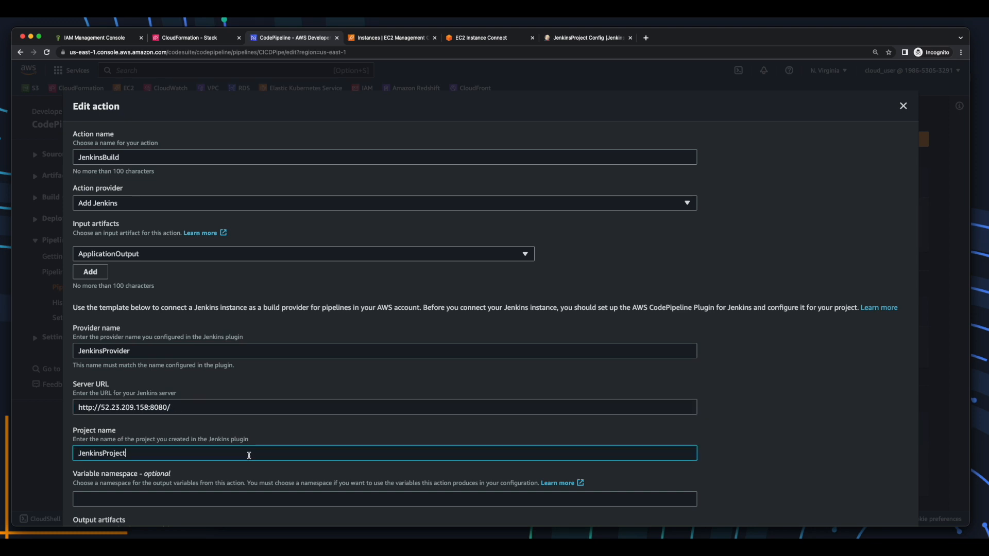
{"action": "scroll", "coordinate": [249, 456], "scroll_direction": "down", "scroll_amount": 5}
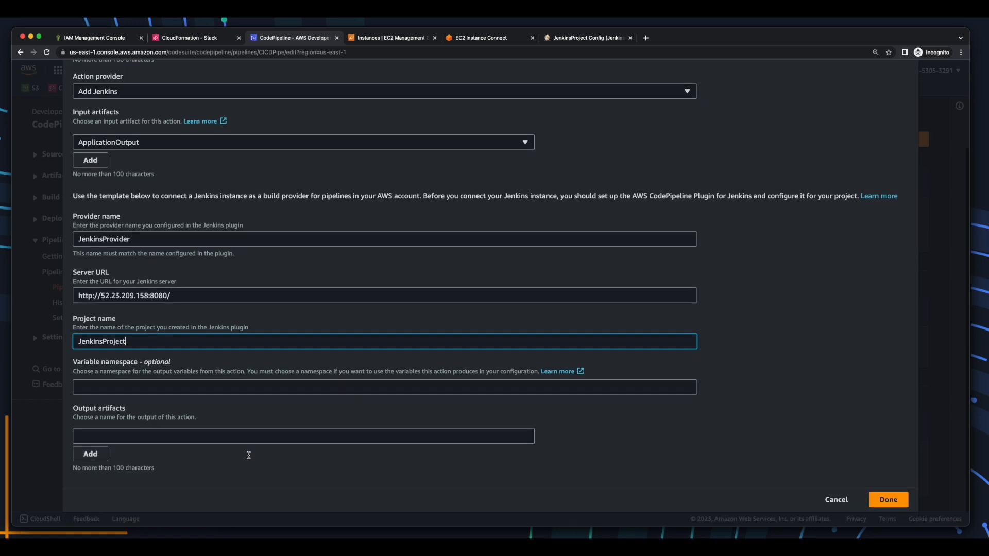
{"action": "left_click", "coordinate": [285, 419]}
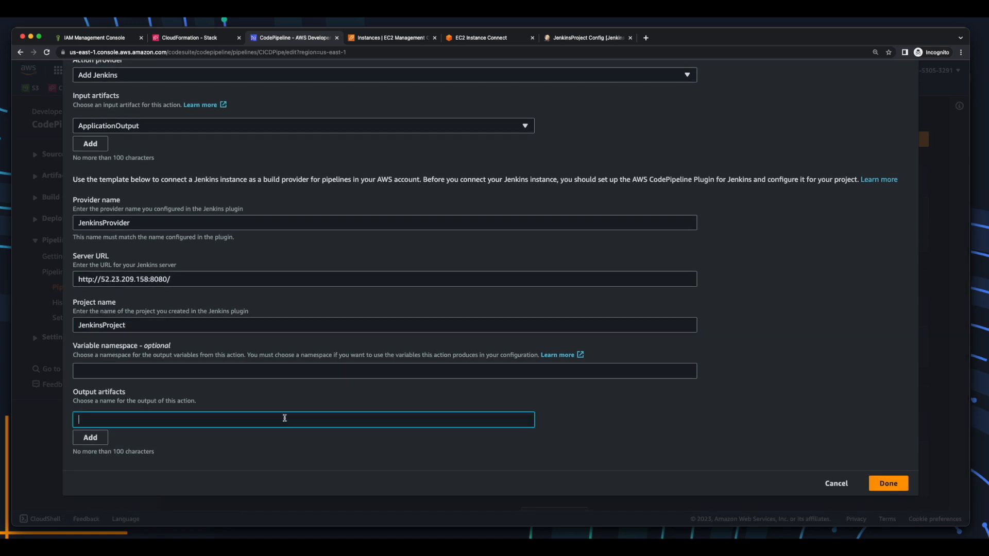
{"action": "type", "text": "JenkinsBuildArtifact"}
{"action": "double_click", "coordinate": [176, 420]}
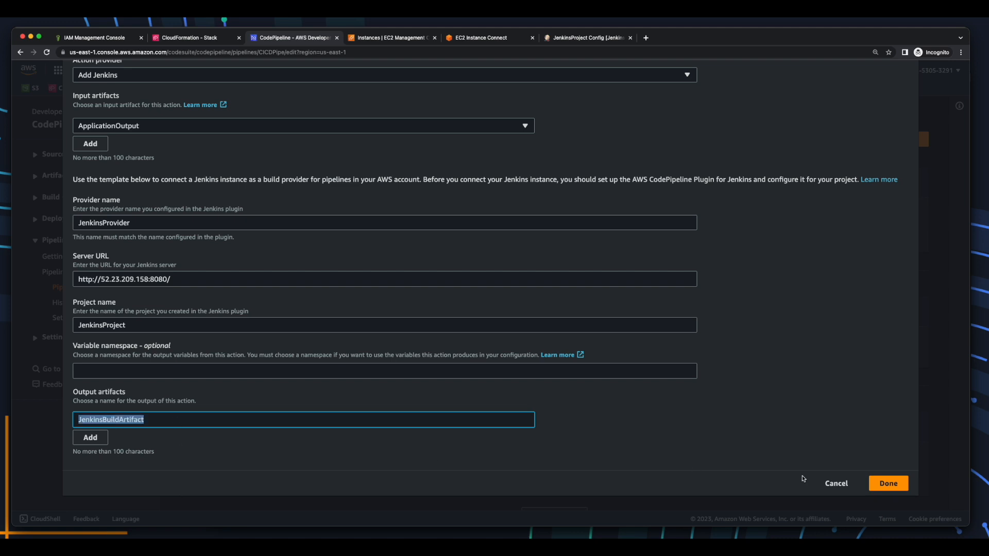
{"action": "left_click", "coordinate": [892, 487]}
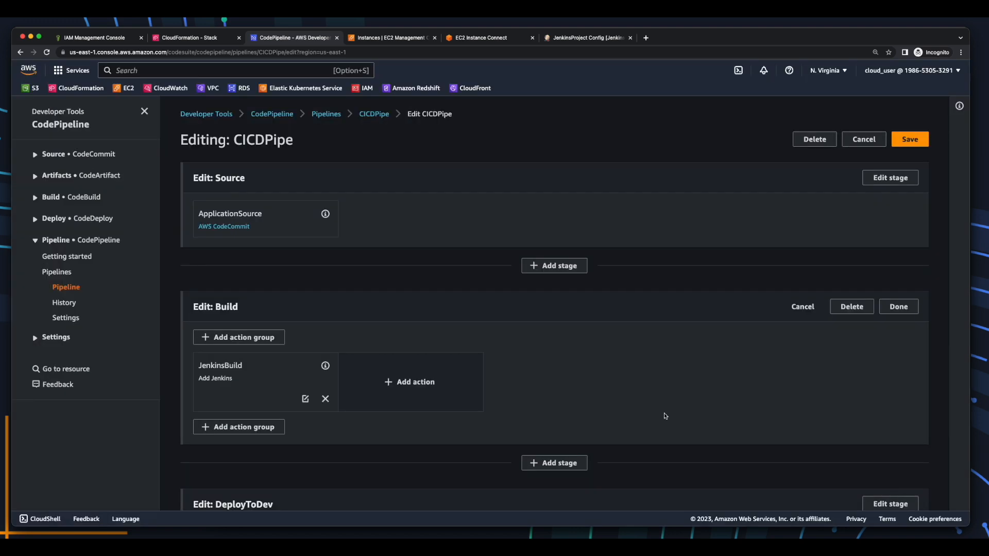
Make the DeployToDev action use JenkinsBuildArtifact as its input artifact.
{"action": "scroll", "coordinate": [664, 416], "scroll_direction": "down", "scroll_amount": 5}
{"action": "scroll", "coordinate": [665, 416], "scroll_direction": "down", "scroll_amount": 2}
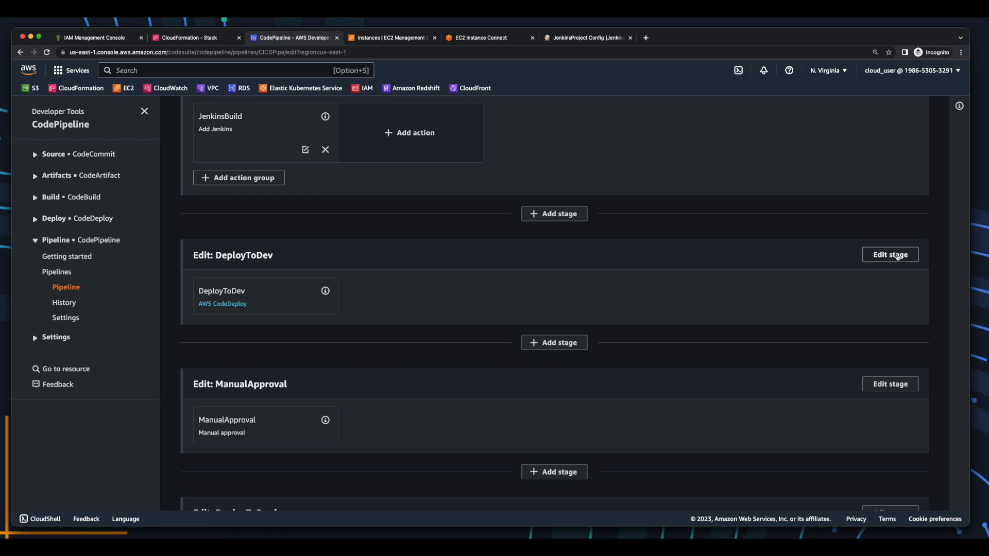
{"action": "left_click", "coordinate": [890, 255]}
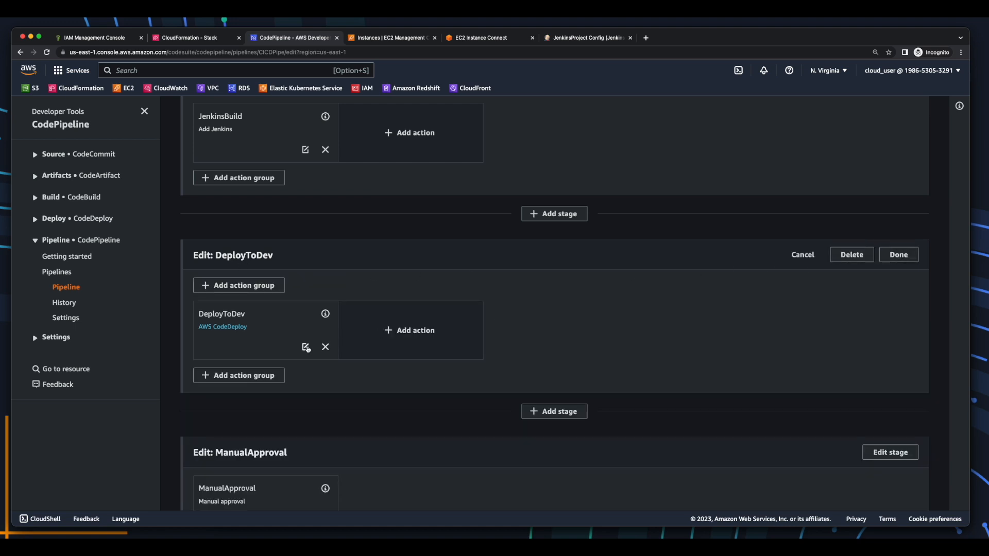
{"action": "left_click", "coordinate": [306, 347]}
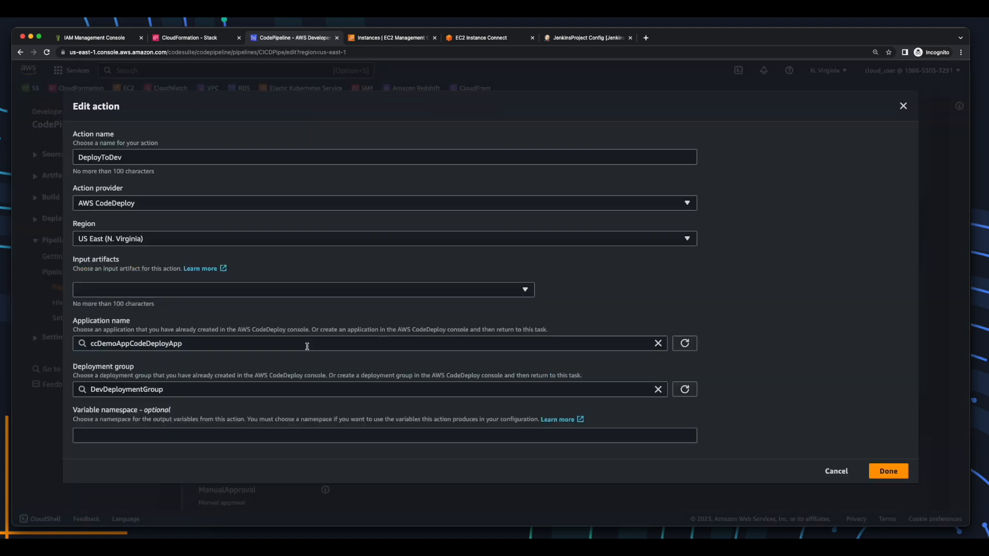
{"action": "left_click", "coordinate": [275, 290]}
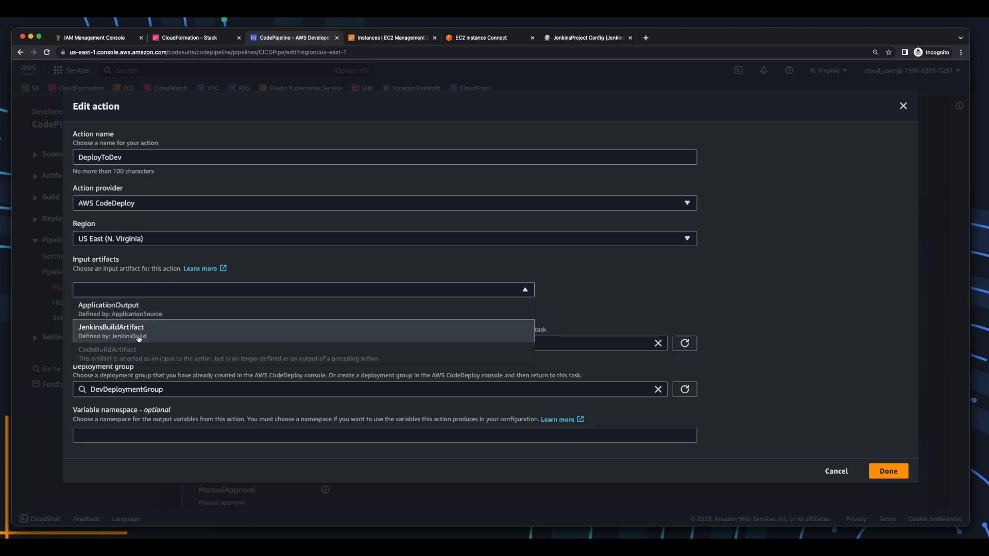
{"action": "left_click", "coordinate": [236, 336]}
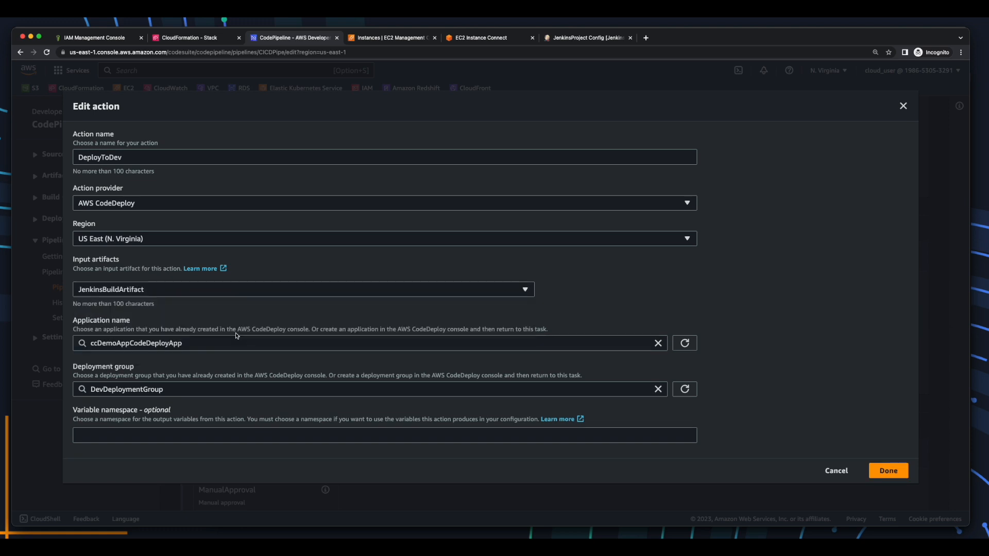
{"action": "left_click", "coordinate": [881, 470]}
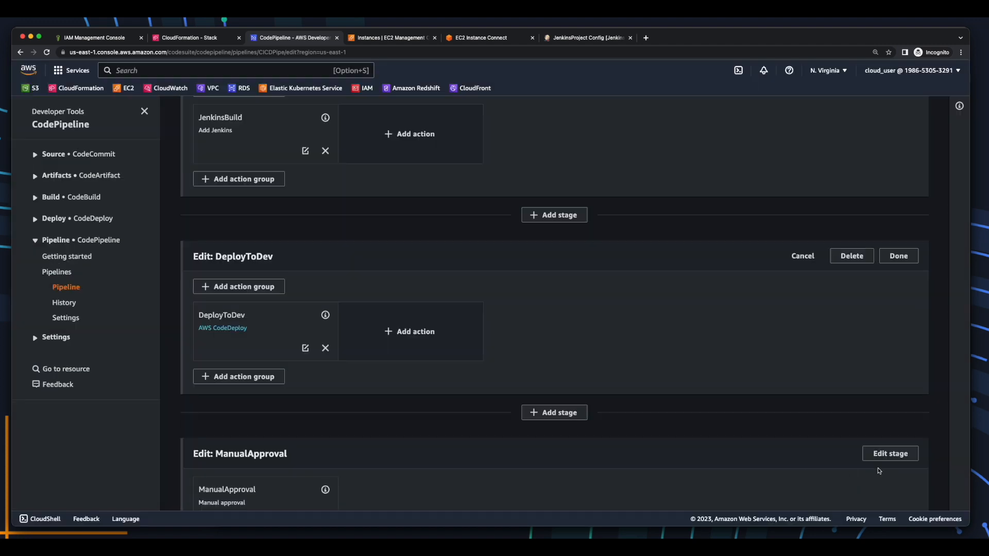
Make the DeployToProd action use JenkinsBuildArtifact as its input artifact.
{"action": "scroll", "coordinate": [436, 426], "scroll_direction": "down", "scroll_amount": 4}
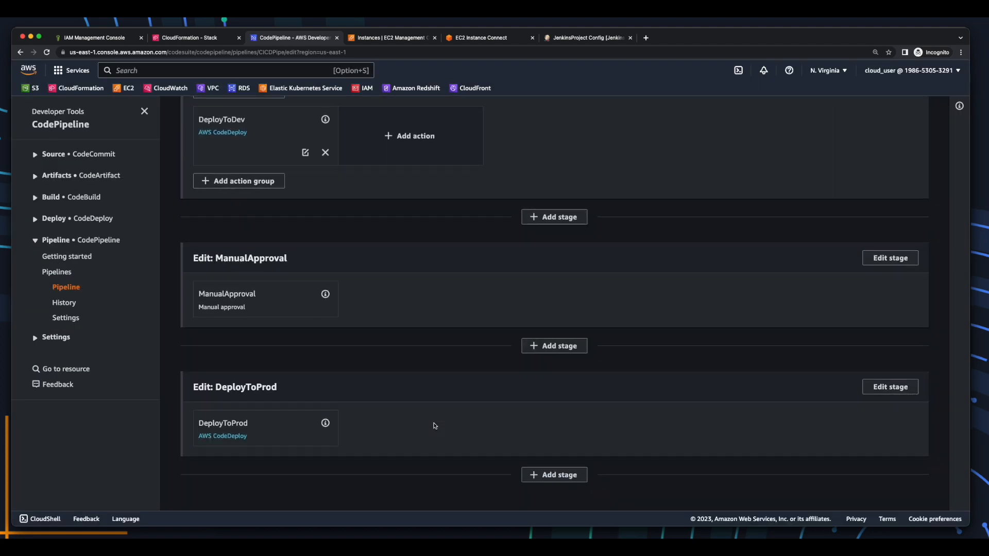
{"action": "left_click", "coordinate": [894, 389]}
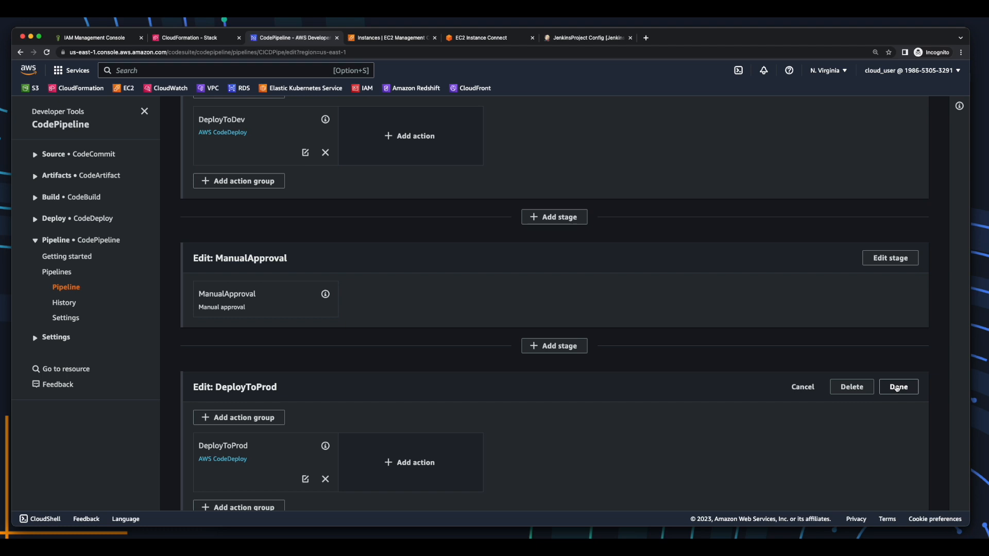
{"action": "left_click", "coordinate": [306, 479]}
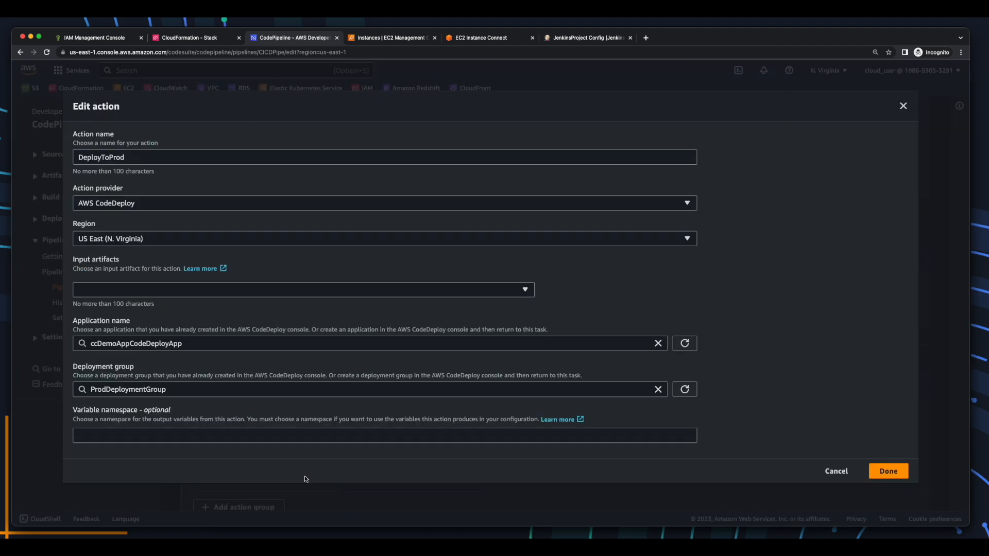
{"action": "left_click", "coordinate": [366, 291]}
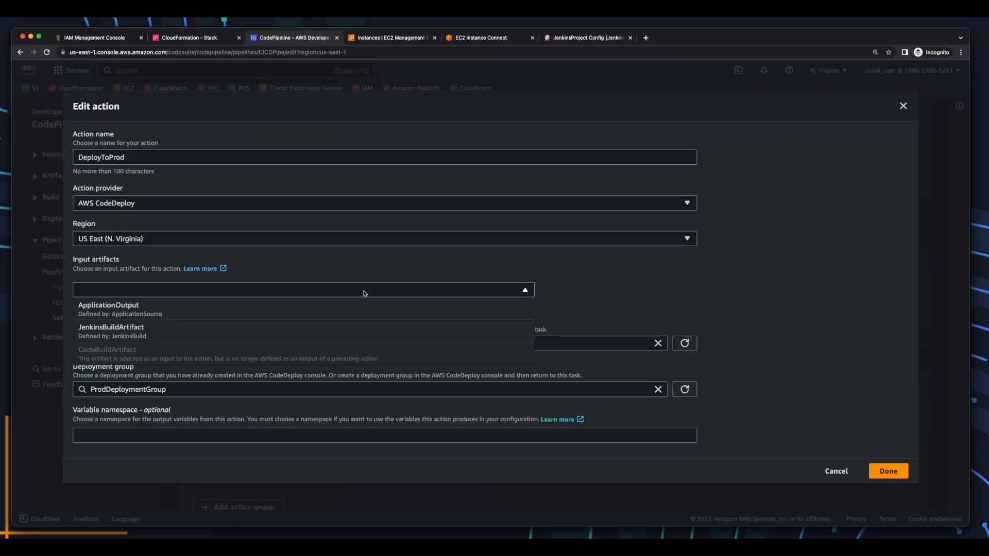
{"action": "left_click", "coordinate": [333, 333]}
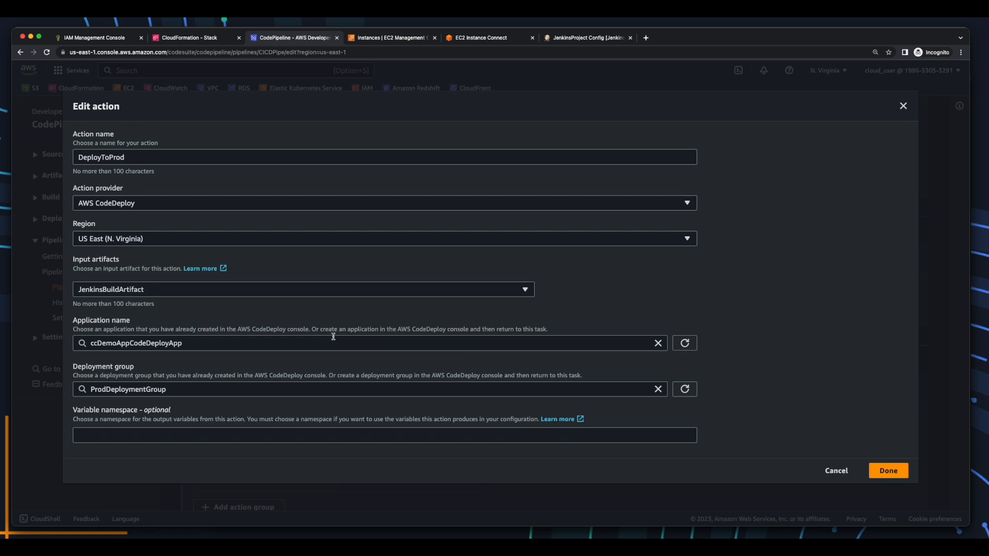
{"action": "left_click", "coordinate": [885, 471]}
Save the CICDPipe pipeline changes and confirm.
{"action": "scroll", "coordinate": [886, 473], "scroll_direction": "up", "scroll_amount": 10}
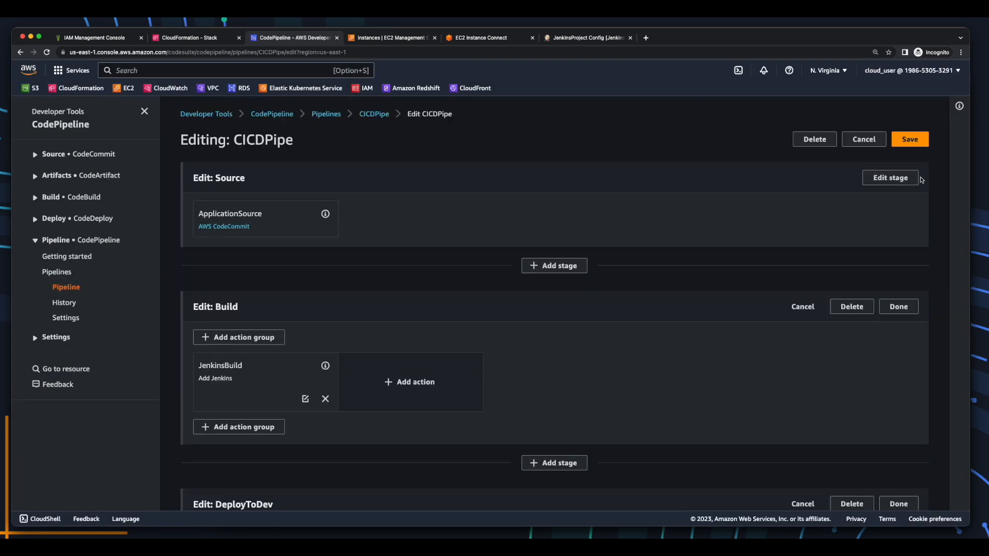
{"action": "left_click", "coordinate": [916, 139]}
{"action": "left_click", "coordinate": [664, 312]}
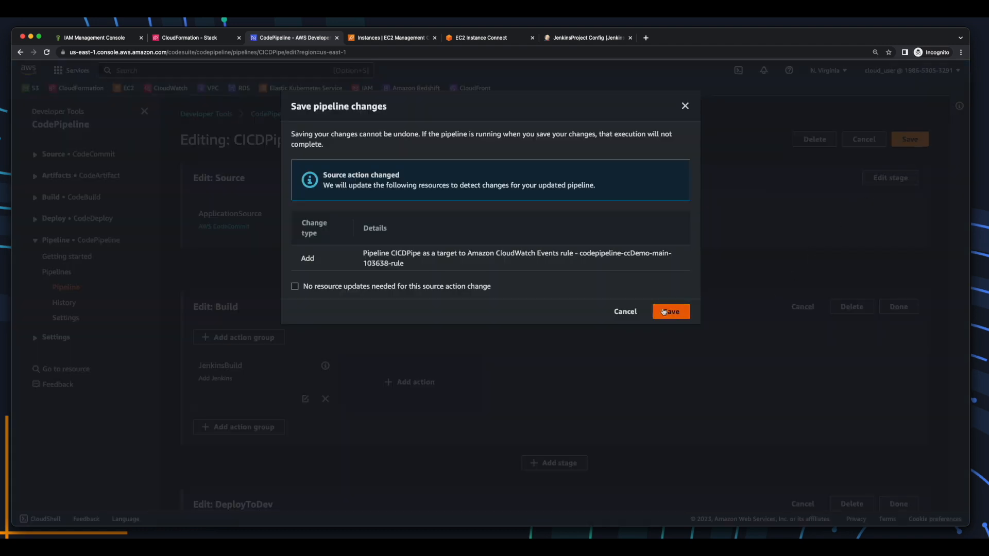
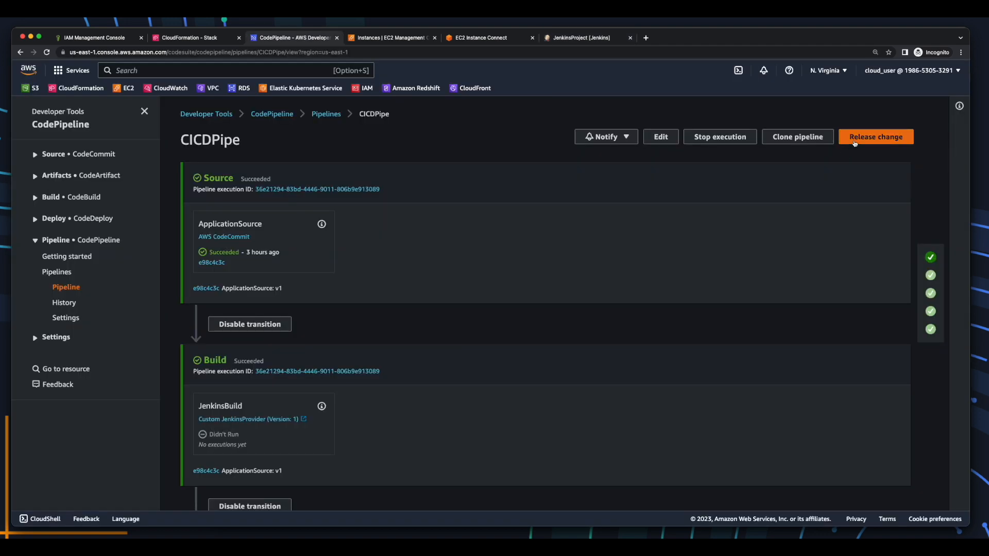
Release a new change on CICDPipe and check JenkinsProject's builds once the Build stage starts.
{"action": "left_click", "coordinate": [854, 143]}
{"action": "left_click", "coordinate": [610, 331]}
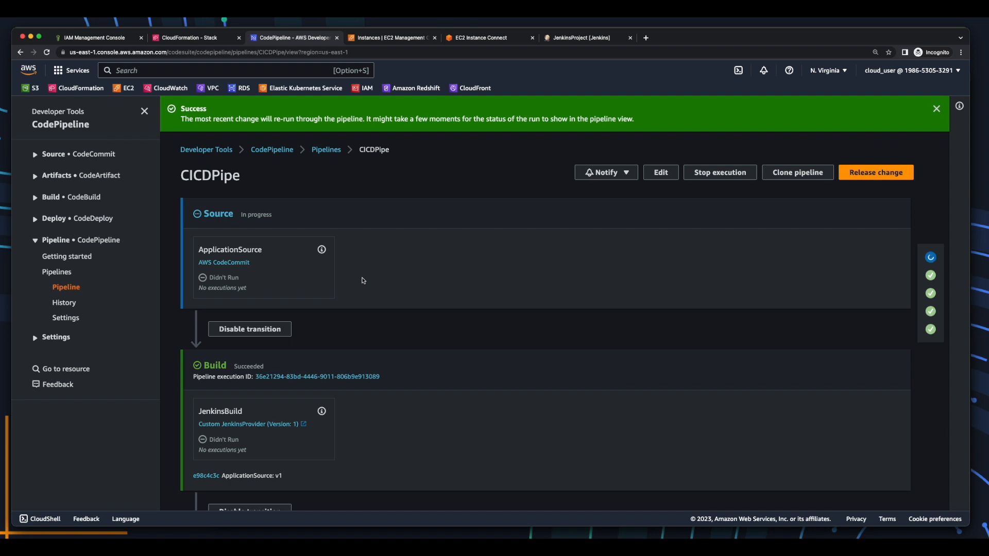
{"action": "scroll", "coordinate": [362, 280], "scroll_direction": "down", "scroll_amount": 5}
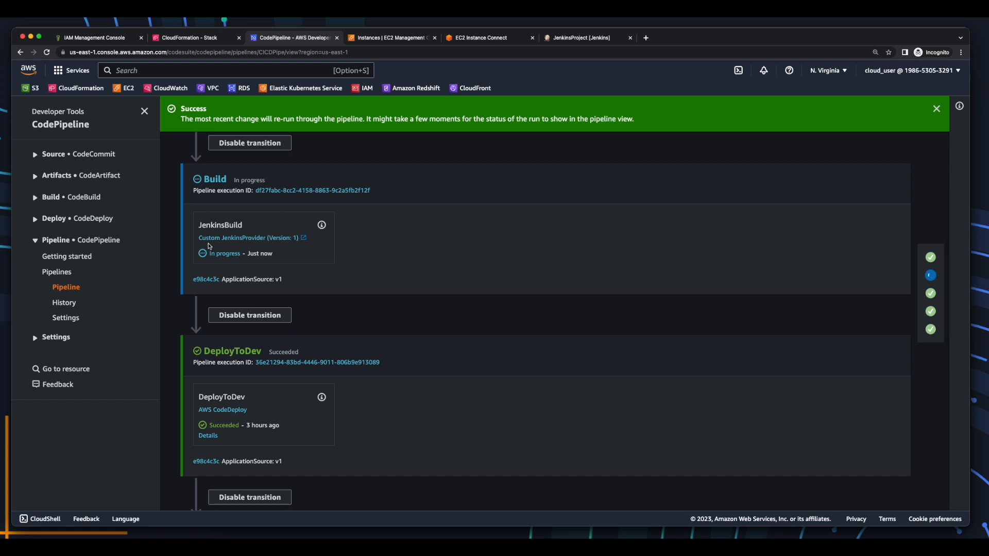
{"action": "left_click", "coordinate": [274, 238]}
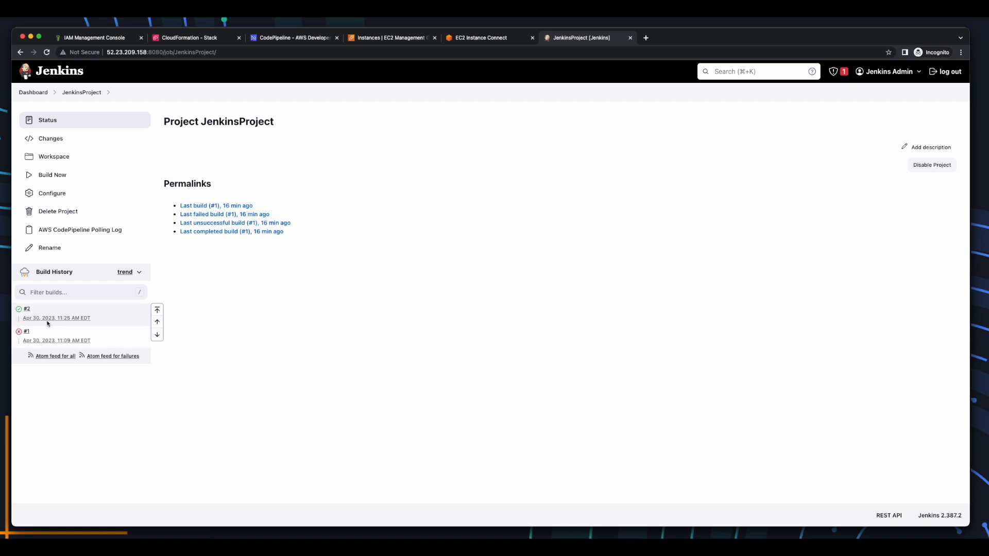
Check build #2's console output for BUILD SUCCESS and the artifact upload, then return to CICDPipe.
{"action": "left_click", "coordinate": [37, 311]}
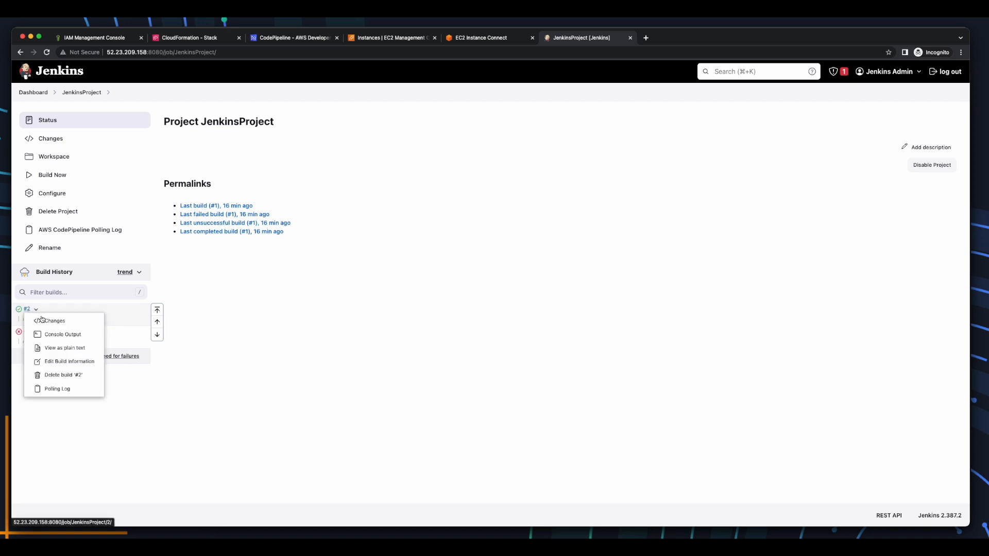
{"action": "left_click", "coordinate": [62, 334]}
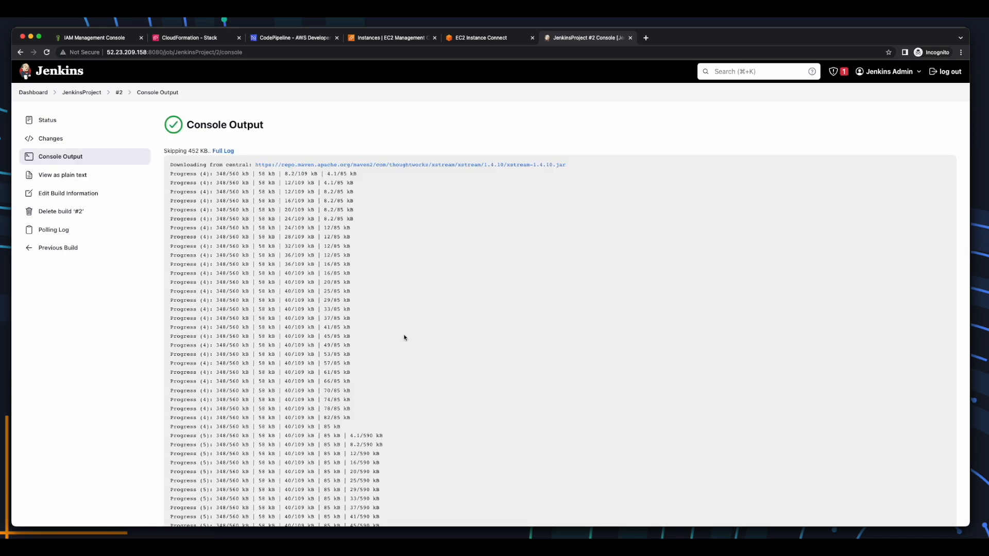
{"action": "scroll", "coordinate": [404, 337], "scroll_direction": "down", "scroll_amount": 20}
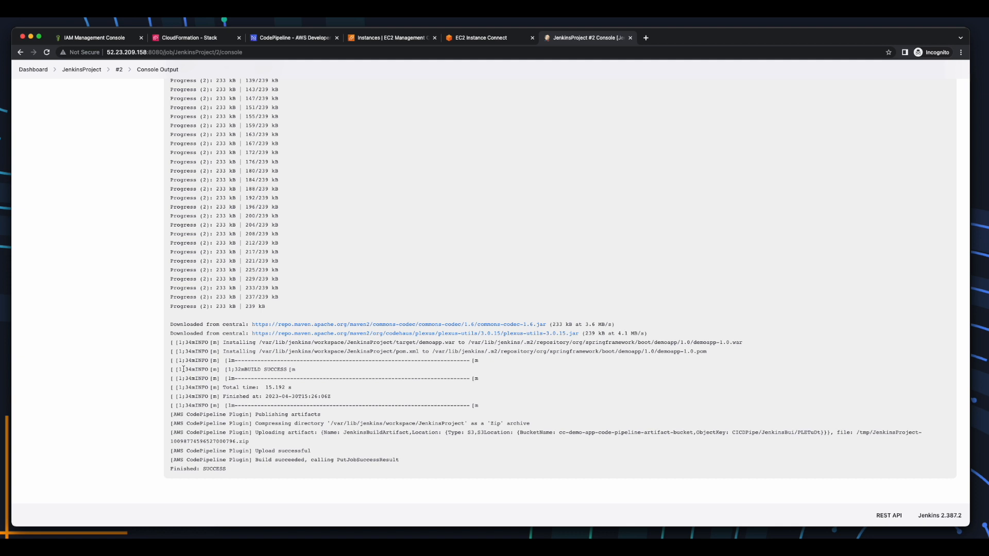
{"action": "left_click_drag", "start_coordinate": [171, 371], "coordinate": [323, 369]}
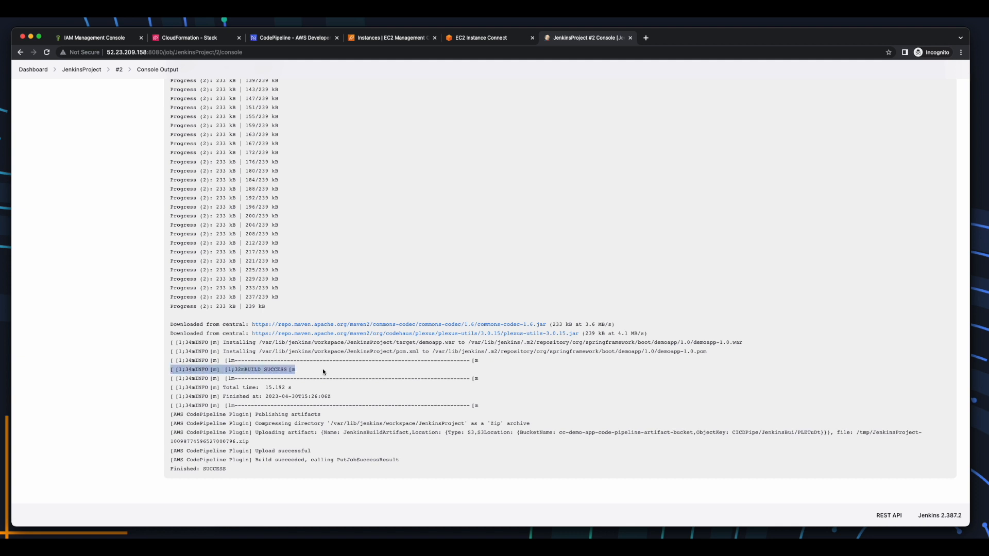
{"action": "left_click_drag", "start_coordinate": [170, 414], "coordinate": [227, 470]}
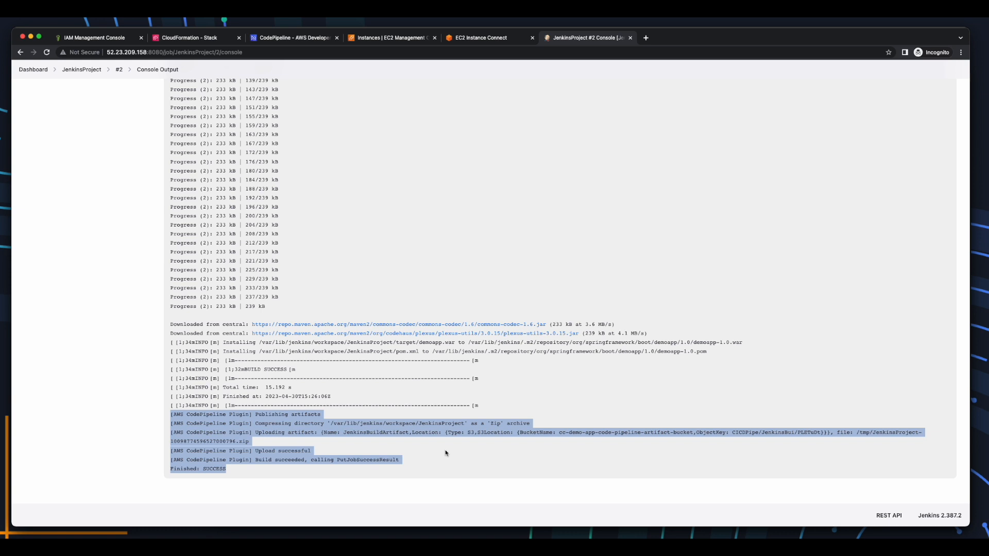
{"action": "left_click", "coordinate": [78, 69]}
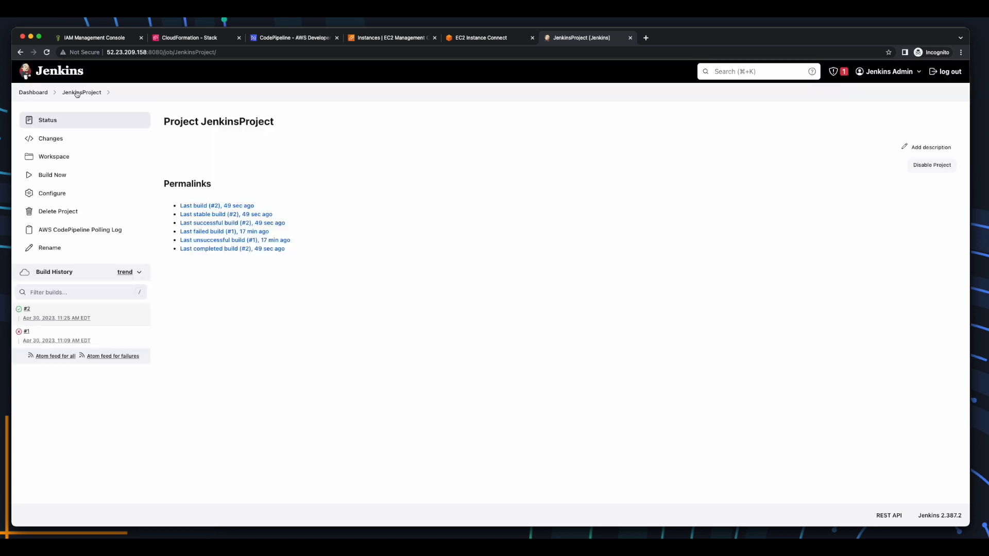
{"action": "left_click", "coordinate": [293, 38]}
Open the failed DeployToDev deployment d-7ZMJ3XC4O in a new CodeDeploy tab.
{"action": "scroll", "coordinate": [364, 253], "scroll_direction": "down", "scroll_amount": 1}
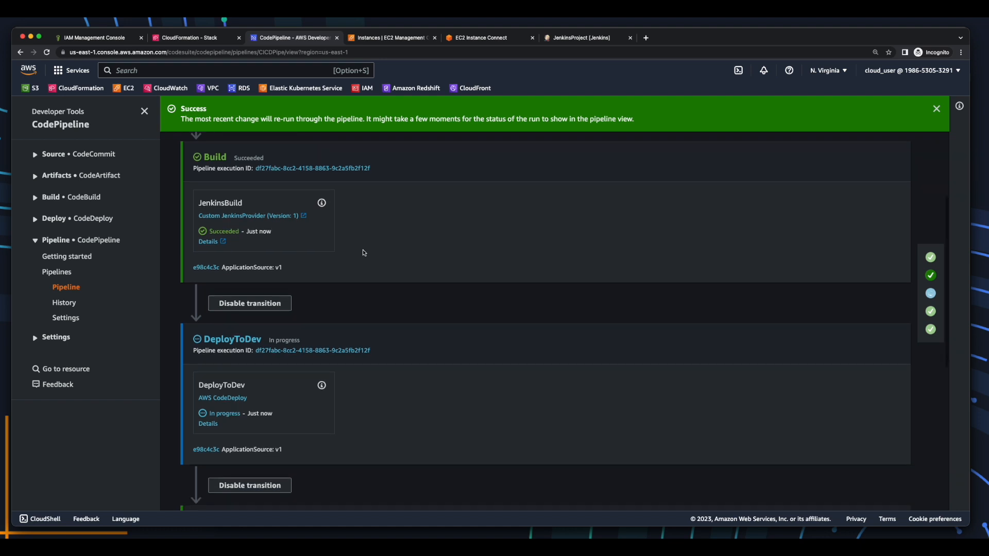
{"action": "scroll", "coordinate": [363, 253], "scroll_direction": "down", "scroll_amount": 3}
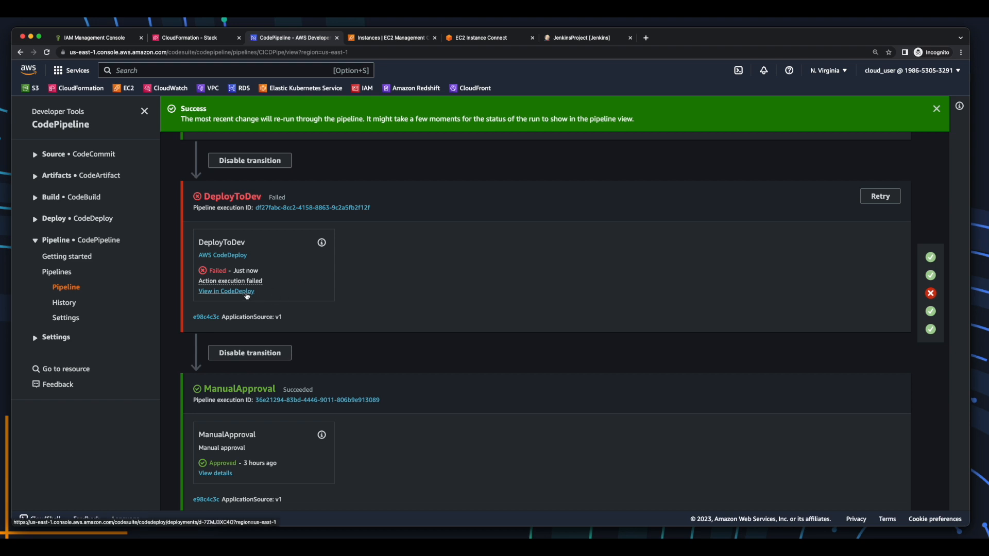
{"action": "right_click", "coordinate": [246, 295]}
{"action": "left_click", "coordinate": [360, 294]}
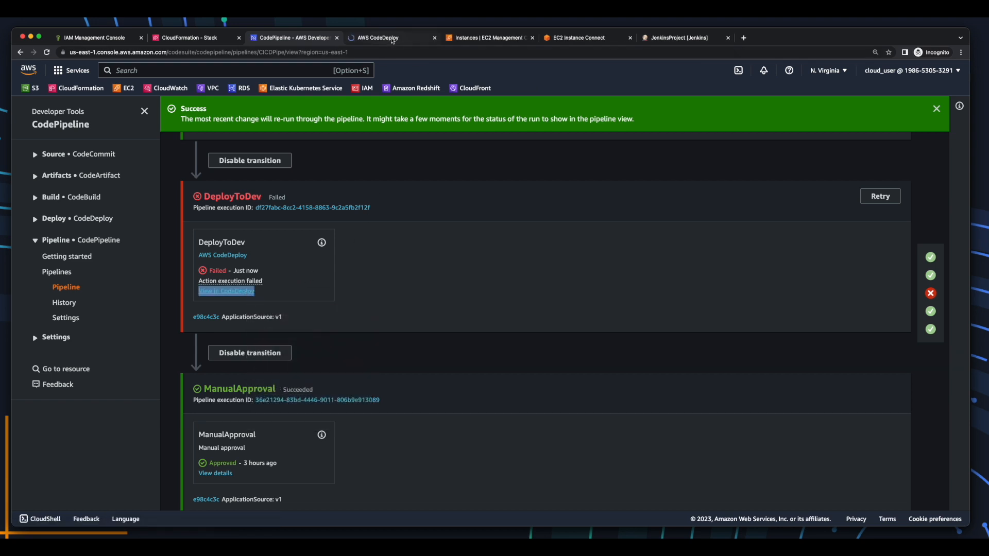
{"action": "left_click", "coordinate": [388, 37]}
{"action": "scroll", "coordinate": [416, 341], "scroll_direction": "down", "scroll_amount": 4}
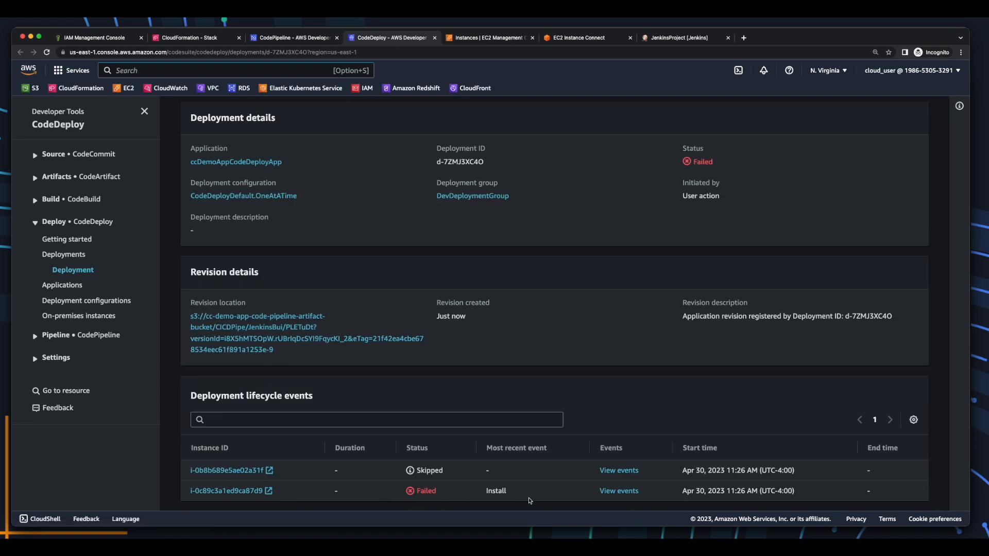
View the failed instance's lifecycle events and locate the failed Install event.
{"action": "left_click", "coordinate": [619, 492]}
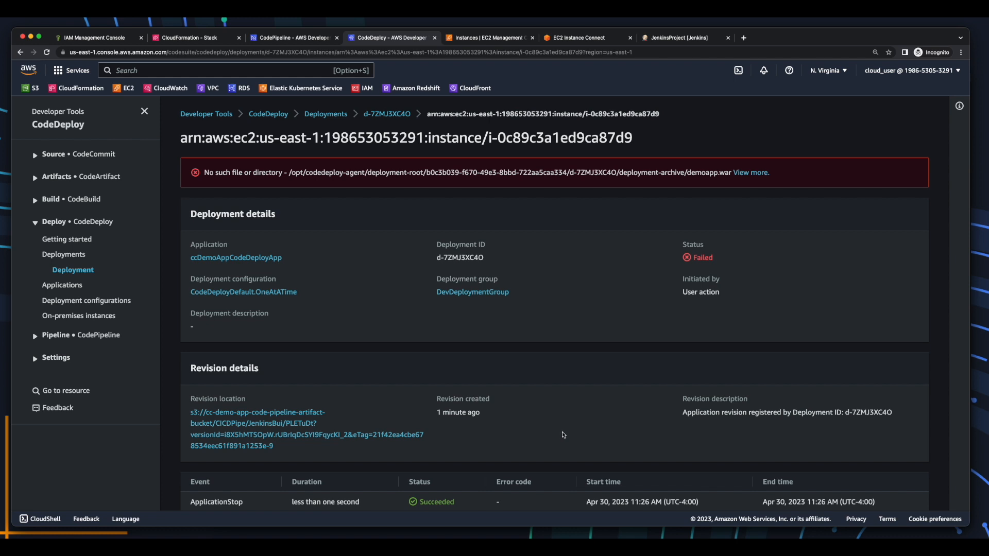
{"action": "scroll", "coordinate": [561, 434], "scroll_direction": "down", "scroll_amount": 4}
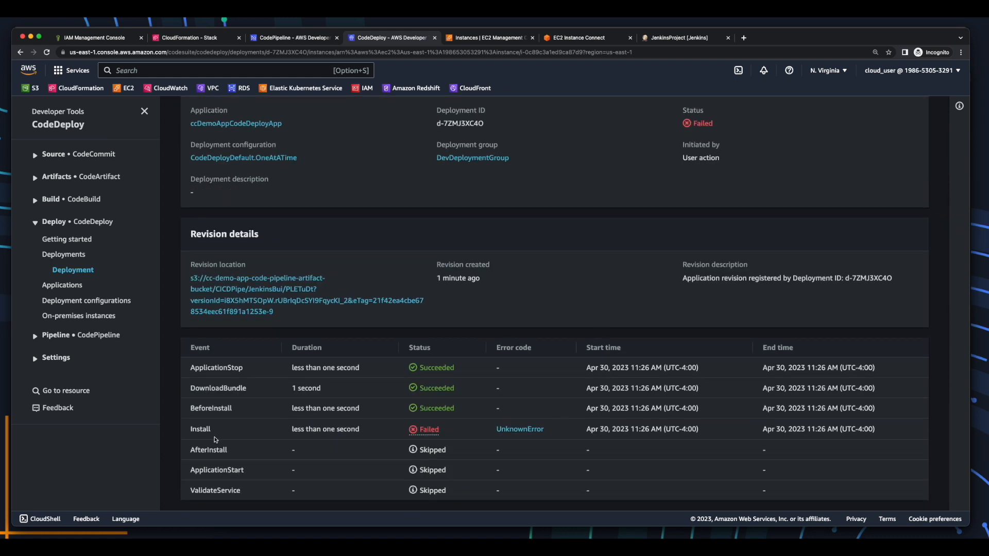
{"action": "left_click_drag", "start_coordinate": [195, 367], "coordinate": [224, 410]}
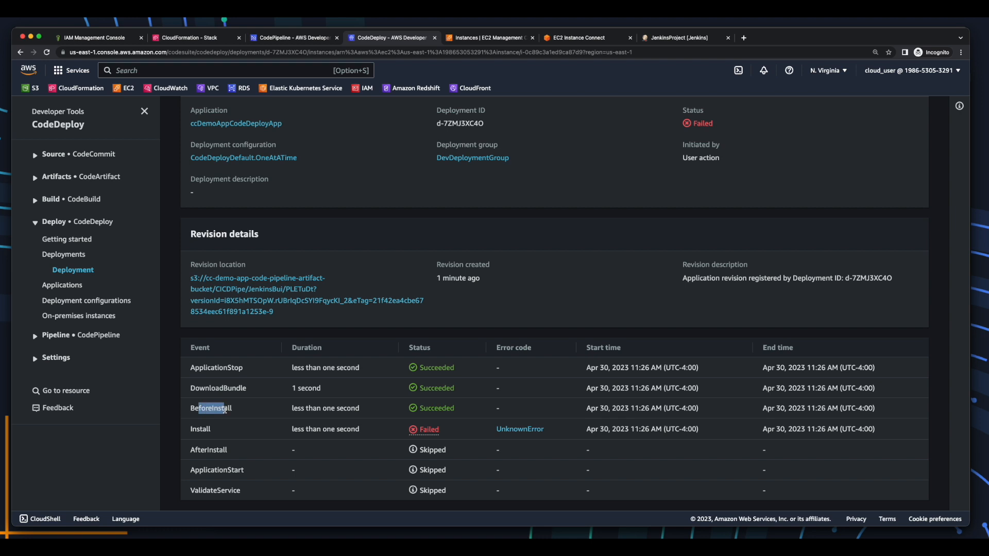
{"action": "left_click", "coordinate": [264, 413]}
{"action": "left_click_drag", "start_coordinate": [190, 429], "coordinate": [213, 431]}
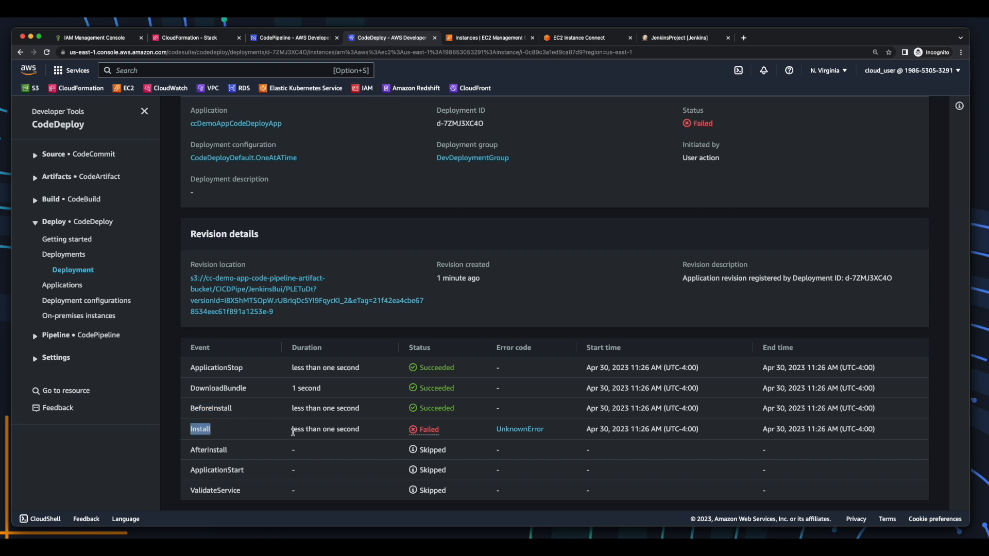
Read the Install error log showing demoapp.war is missing, then return to deployment d-7ZMJ3XC4O.
{"action": "left_click", "coordinate": [536, 433]}
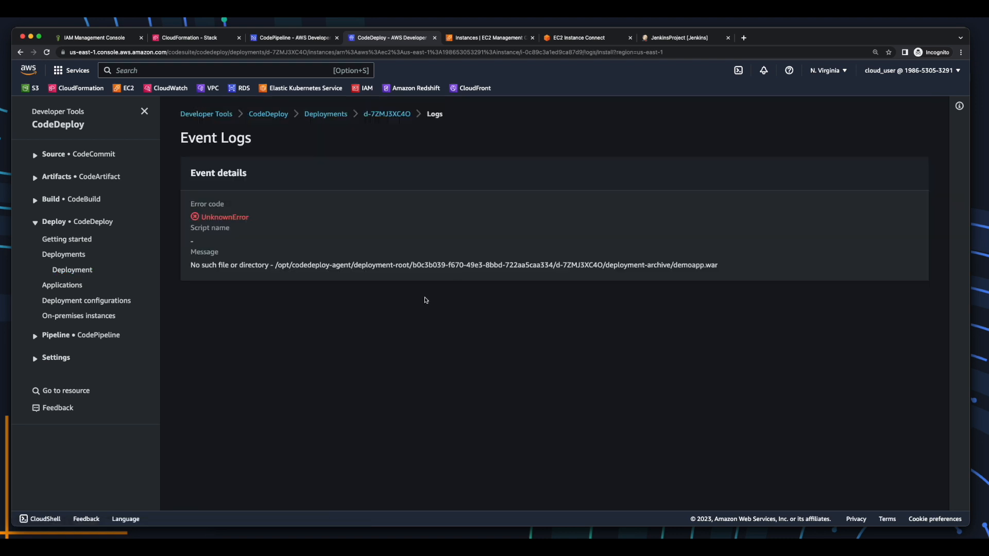
{"action": "left_click_drag", "start_coordinate": [191, 266], "coordinate": [426, 277]}
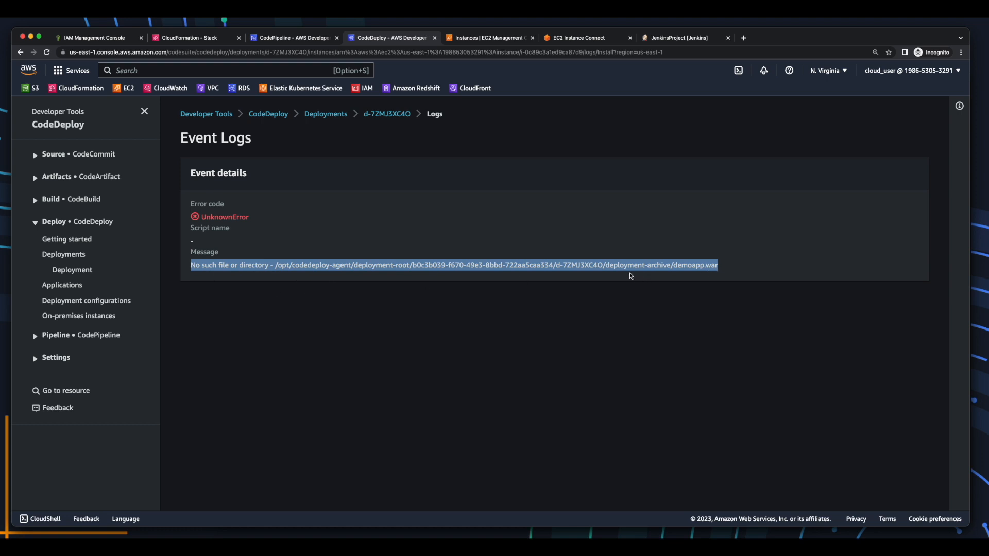
{"action": "left_click", "coordinate": [703, 268]}
{"action": "left_click_drag", "start_coordinate": [725, 267], "coordinate": [674, 267]}
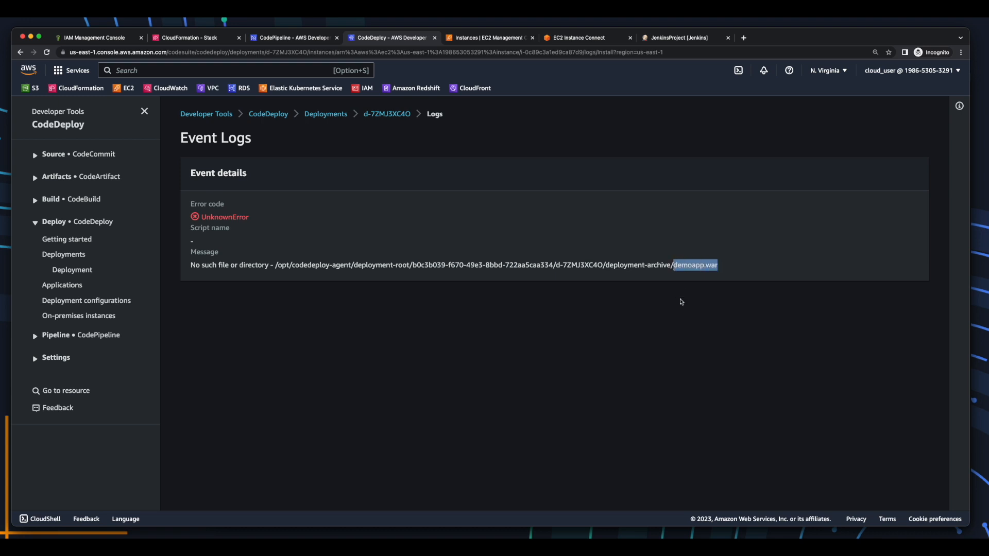
{"action": "left_click", "coordinate": [381, 114]}
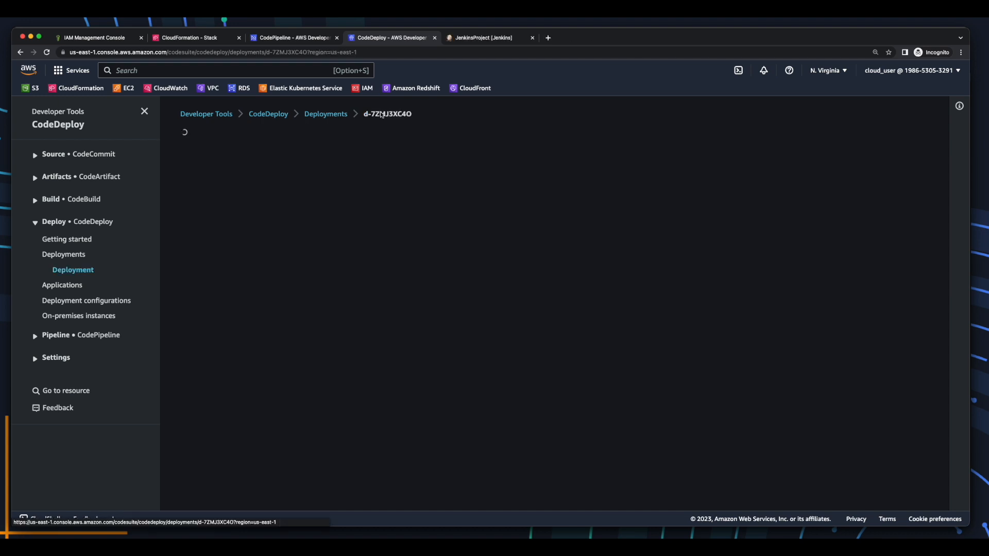
{"action": "scroll", "coordinate": [312, 431], "scroll_direction": "down", "scroll_amount": 5}
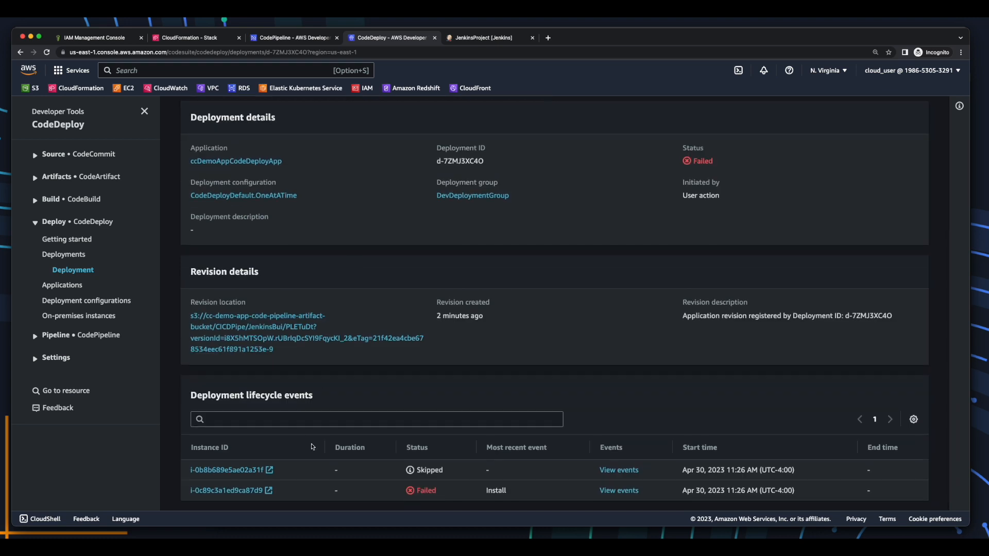
Connect to the appserver via EC2 Instance Connect and list deployment folders d-IGP2GO84O and d-7ZMJ3XC4O.
{"action": "left_click", "coordinate": [271, 493]}
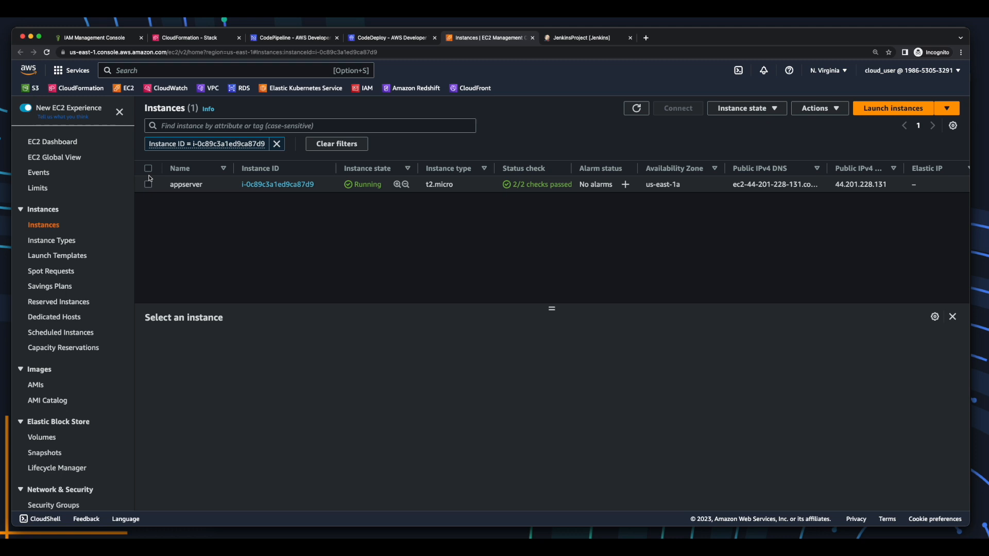
{"action": "left_click", "coordinate": [149, 185]}
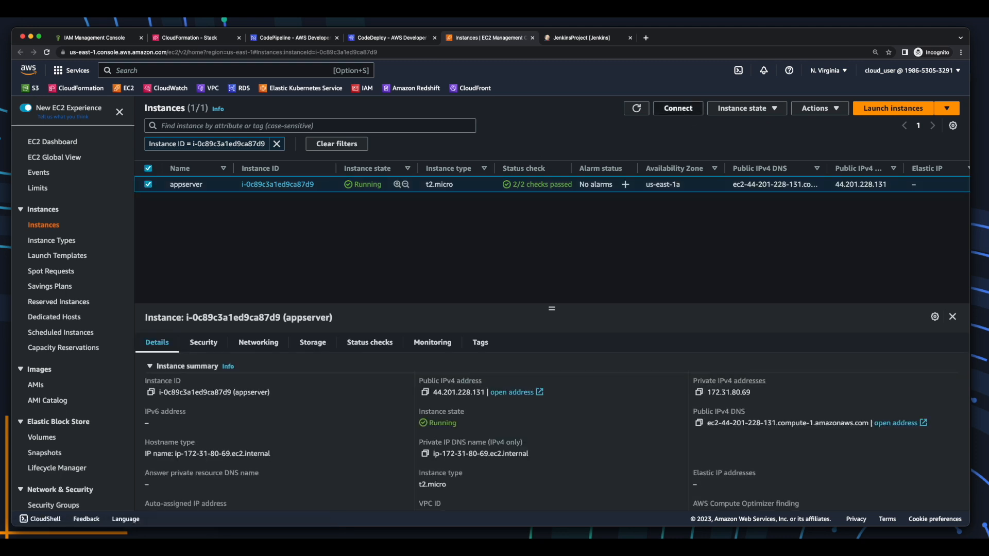
{"action": "left_click", "coordinate": [678, 108]}
{"action": "left_click", "coordinate": [438, 391]}
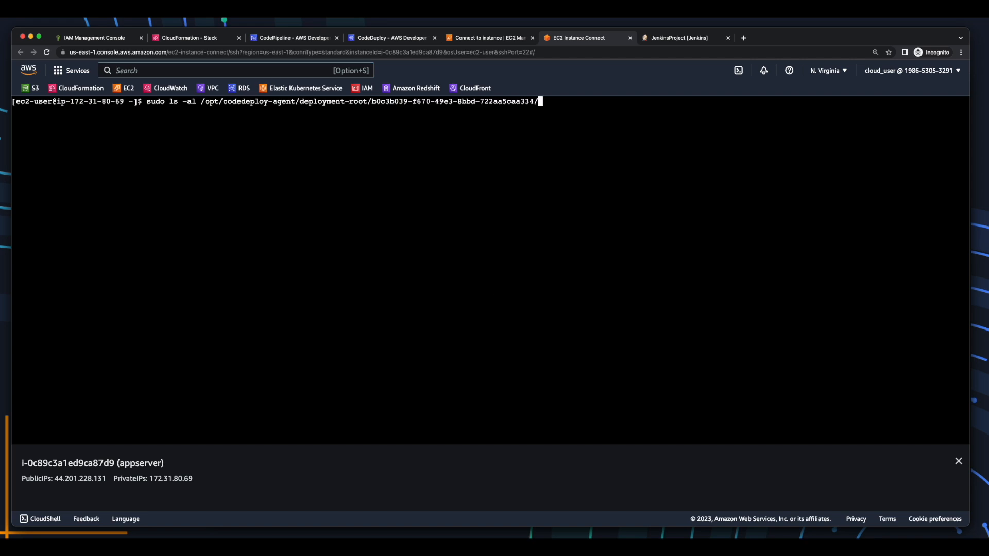
{"action": "key", "text": "Return"}
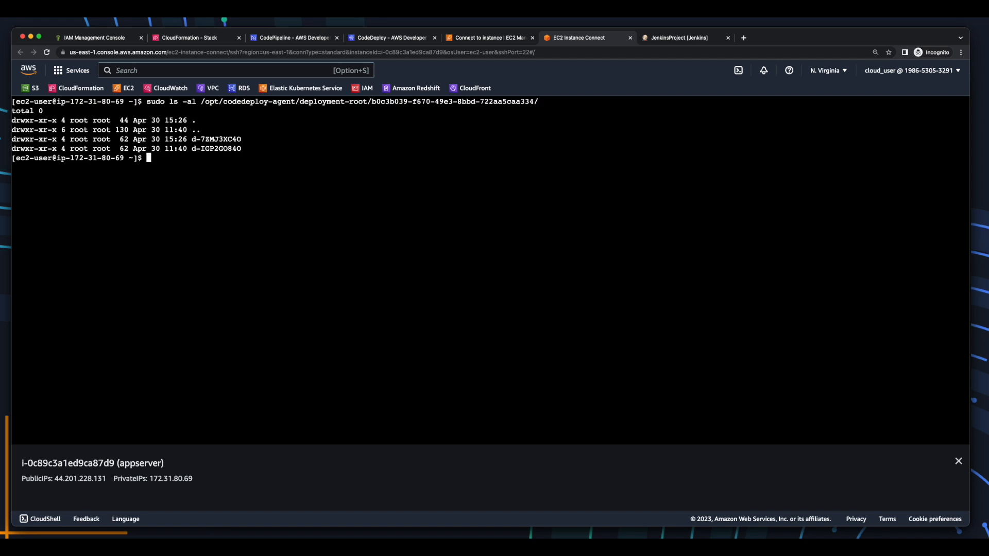
{"action": "left_click_drag", "start_coordinate": [251, 149], "coordinate": [192, 148]}
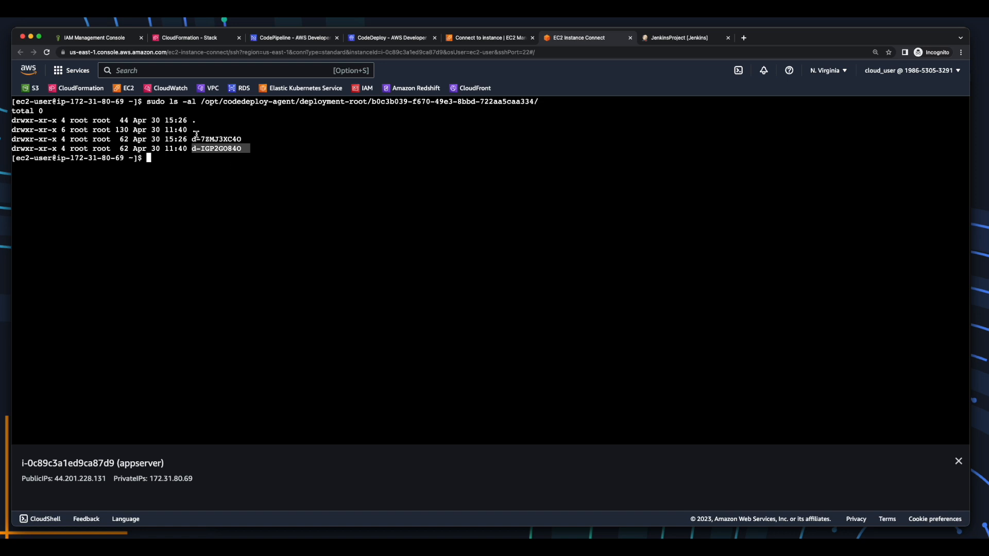
{"action": "left_click_drag", "start_coordinate": [190, 139], "coordinate": [246, 140]}
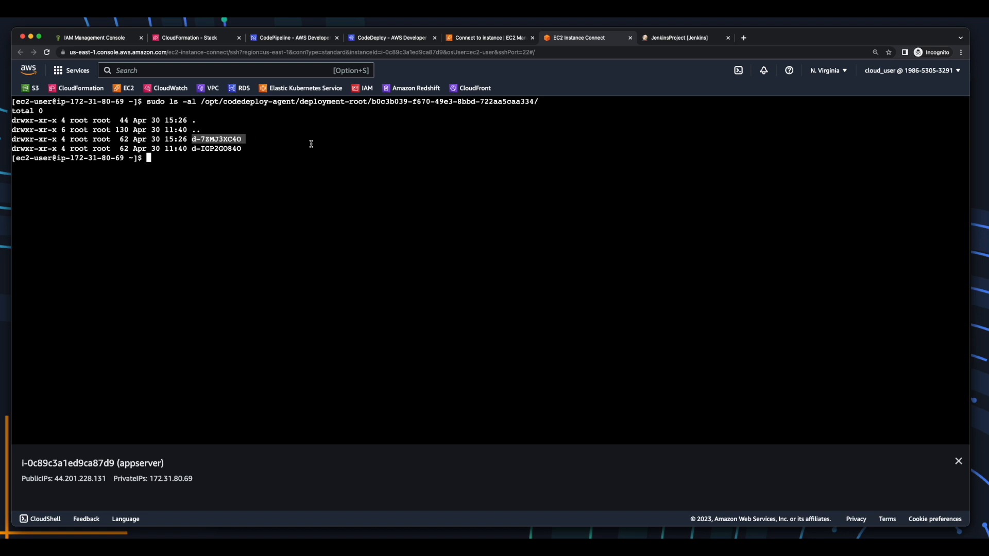
List d-IGP2GO84O's deployment-archive, showing appspec.yml, demoapp.war and the two server scripts.
{"action": "key", "text": "Up"}
{"action": "type", "text": "d-I"}
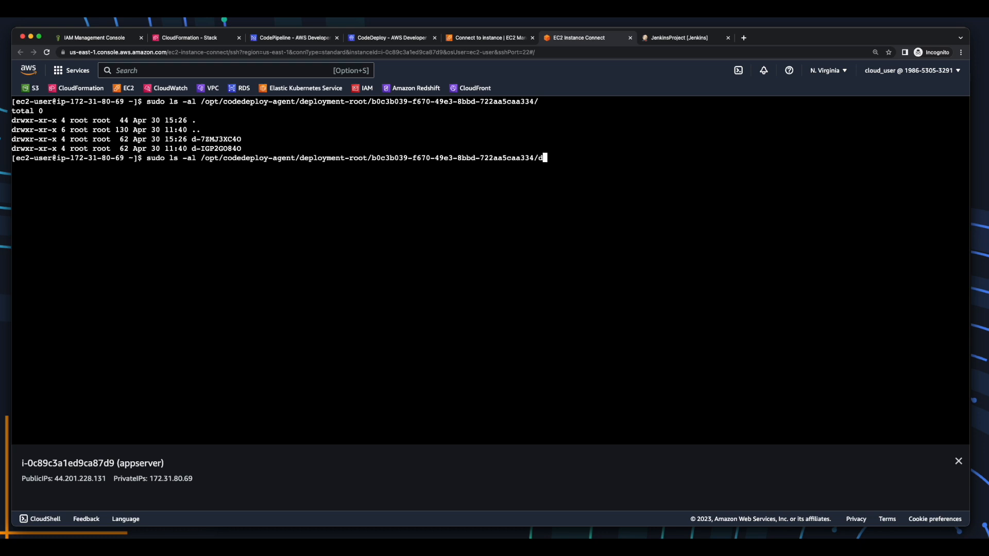
{"action": "key", "text": "Tab"}
{"action": "key", "text": "Tab"}
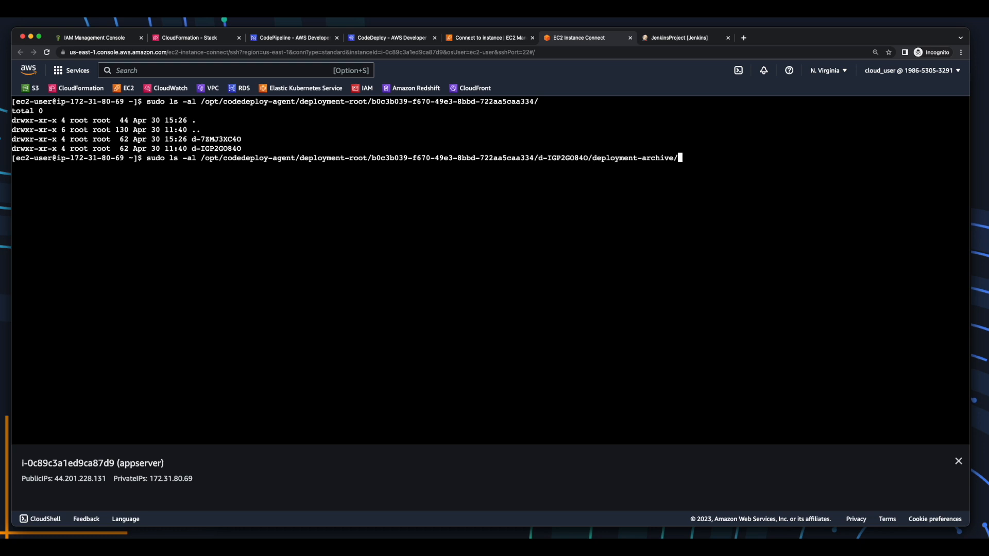
{"action": "key", "text": "Return"}
{"action": "left_click_drag", "start_coordinate": [13, 196], "coordinate": [320, 225]}
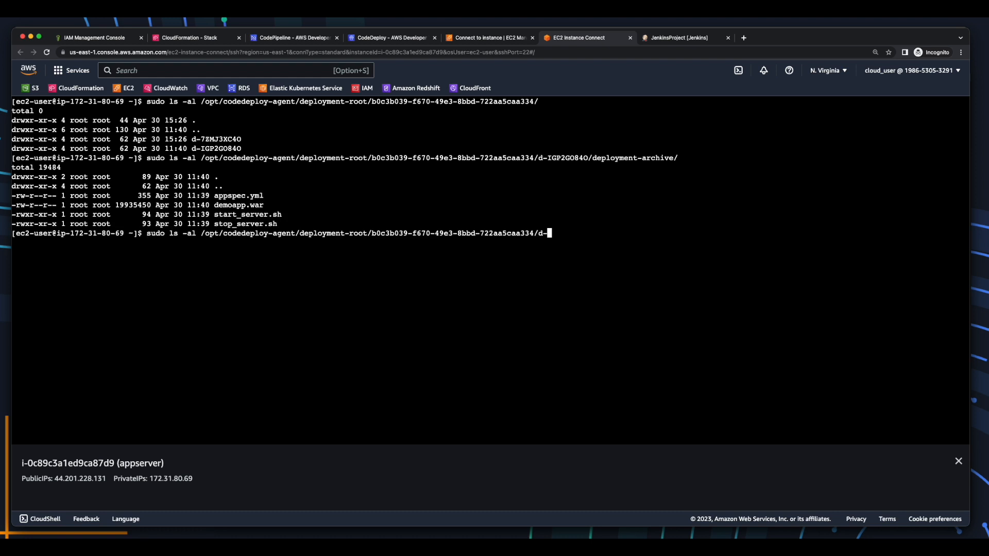
Tab-complete the listing command's path to d-7ZMJ3XC4O's deployment-archive folder.
{"action": "type", "text": "70-49e3-8bbd-722aa5caa334/d-7"}
{"action": "key", "text": "Tab"}
{"action": "type", "text": "d"}
{"action": "key", "text": "Tab"}
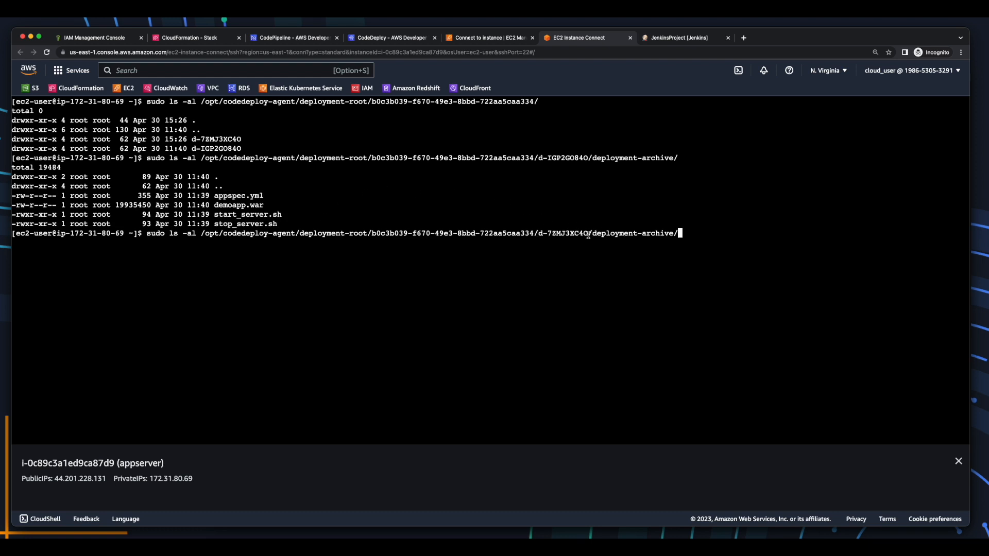
{"action": "left_click_drag", "start_coordinate": [578, 235], "coordinate": [539, 235]}
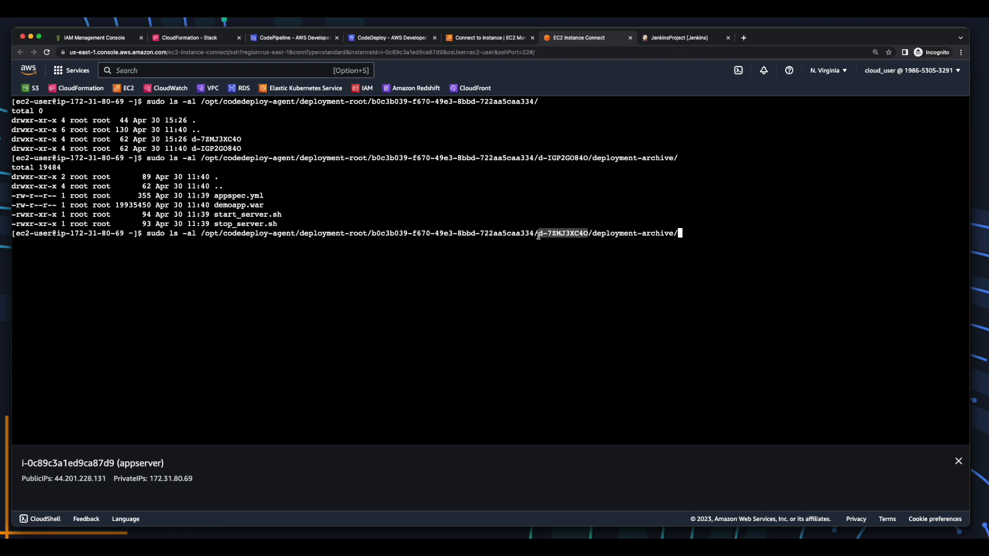
List d-7ZMJ3XC4O's deployment-archive and compare it with the older archive's files.
{"action": "key", "text": "Return"}
{"action": "left_click_drag", "start_coordinate": [257, 271], "coordinate": [9, 273]}
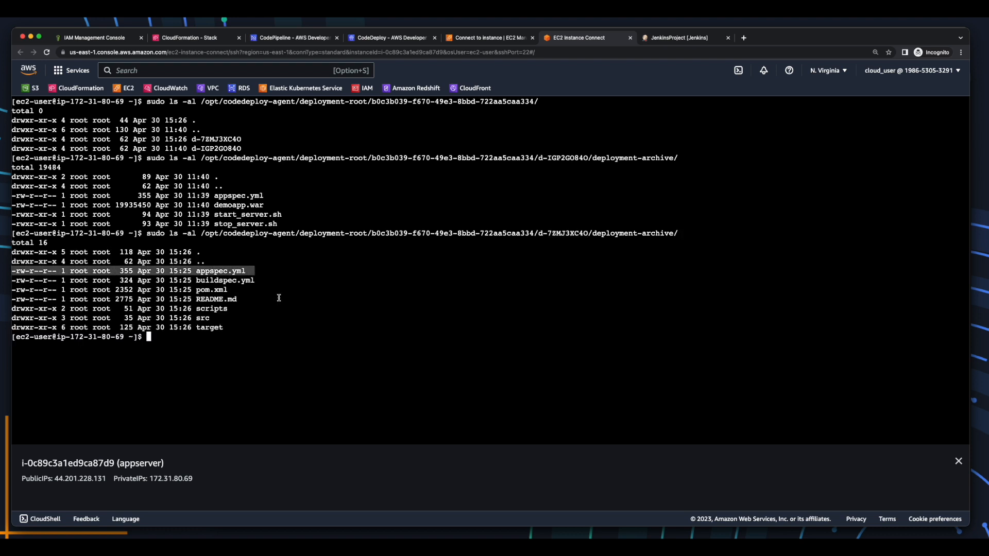
{"action": "left_click", "coordinate": [278, 206]}
{"action": "left_click_drag", "start_coordinate": [279, 206], "coordinate": [286, 226]}
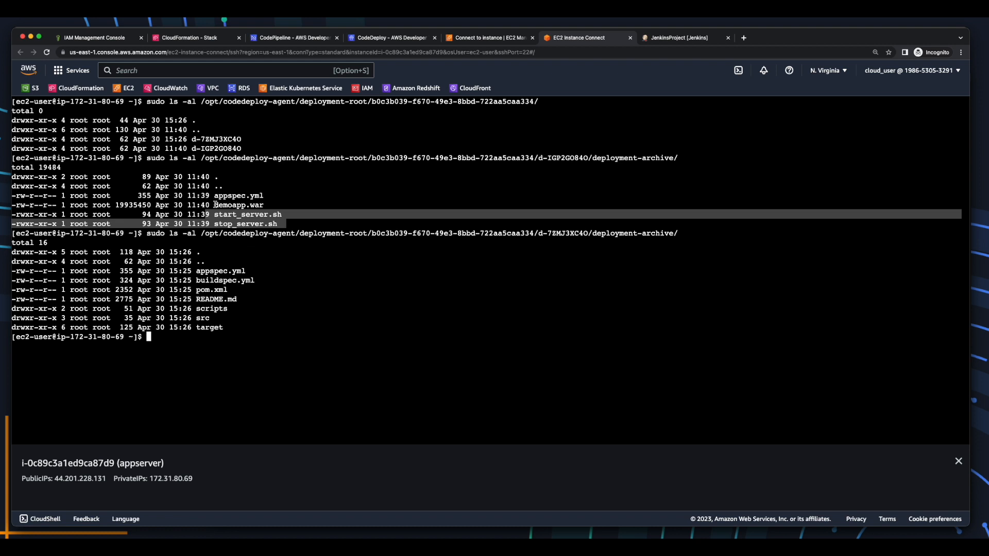
{"action": "left_click_drag", "start_coordinate": [216, 205], "coordinate": [278, 206]}
{"action": "left_click", "coordinate": [273, 342]}
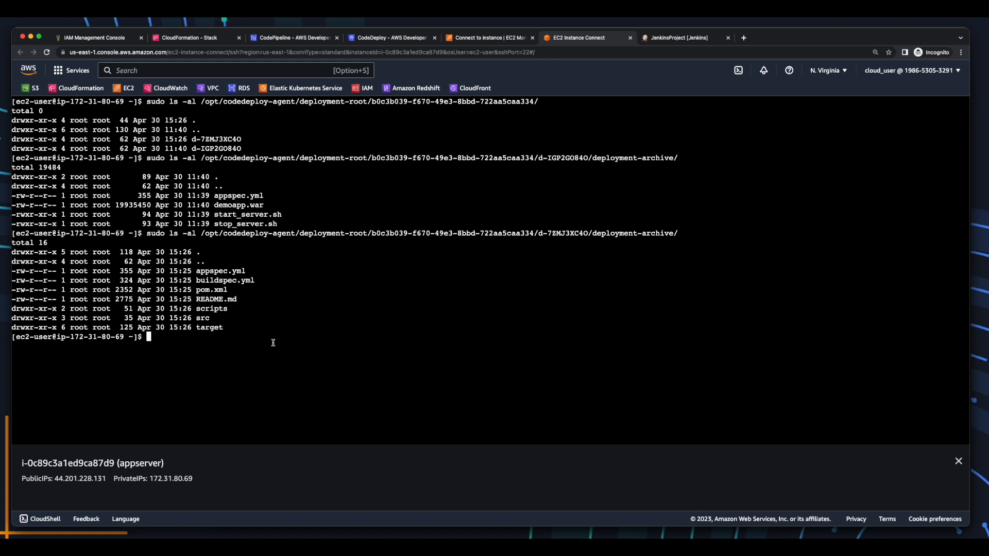
List the archive's target/ folder, which holds demoapp.war.
{"action": "key", "text": "Up"}
{"action": "type", "text": "target/"}
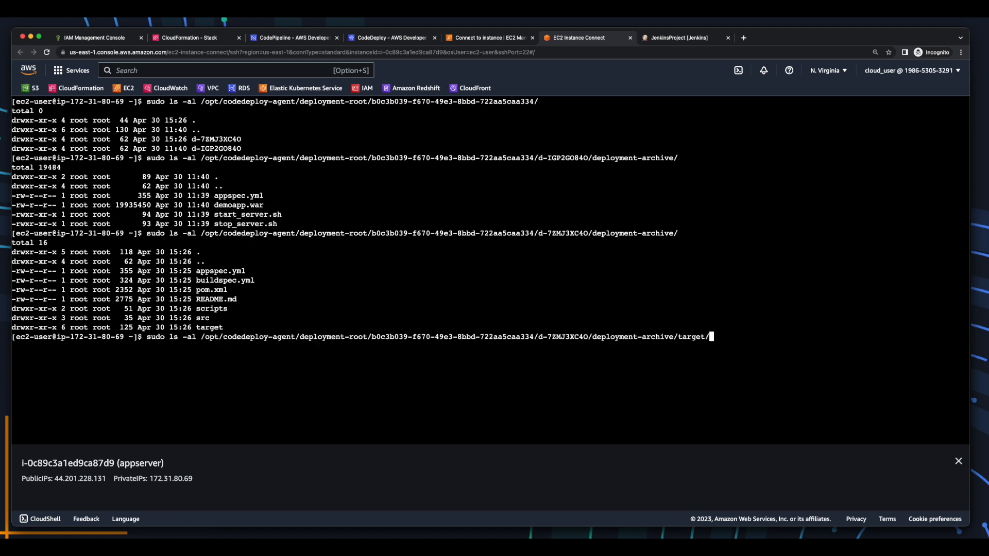
{"action": "key", "text": "Return"}
{"action": "left_click_drag", "start_coordinate": [201, 393], "coordinate": [271, 393]}
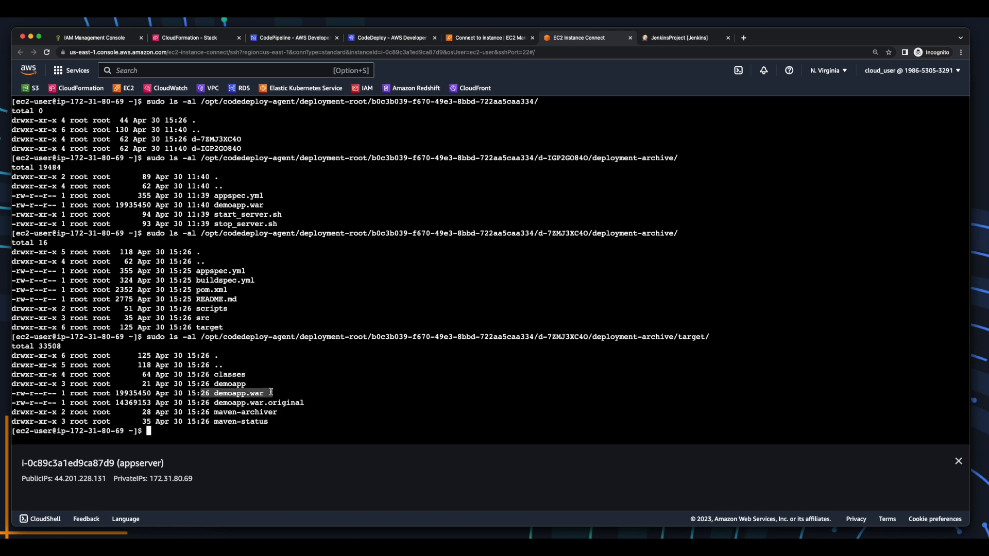
{"action": "left_click_drag", "start_coordinate": [285, 224], "coordinate": [210, 217]}
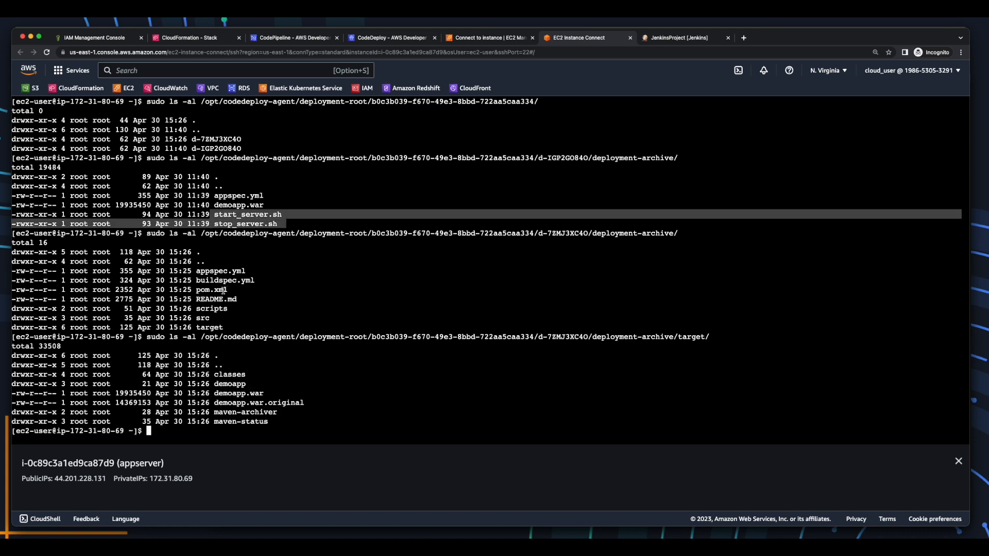
{"action": "left_click_drag", "start_coordinate": [191, 310], "coordinate": [232, 310]}
{"action": "left_click", "coordinate": [323, 362]}
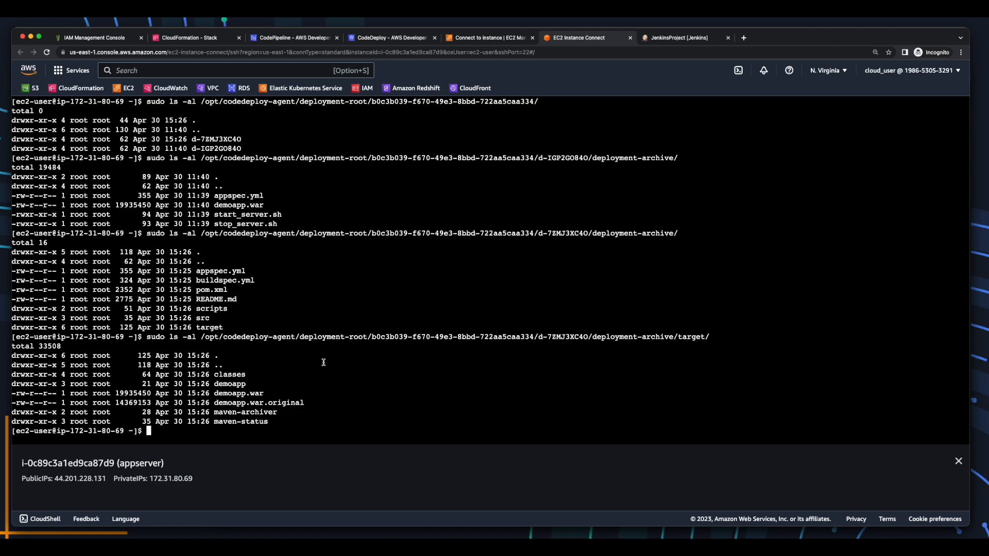
List the archive's scripts/ folder containing the start and stop server scripts.
{"action": "key", "text": "Up"}
{"action": "key", "text": "BackSpace"}
{"action": "key", "text": "BackSpace"}
{"action": "key", "text": "BackSpace"}
{"action": "key", "text": "BackSpace"}
{"action": "key", "text": "BackSpace"}
{"action": "key", "text": "BackSpace"}
{"action": "key", "text": "BackSpace"}
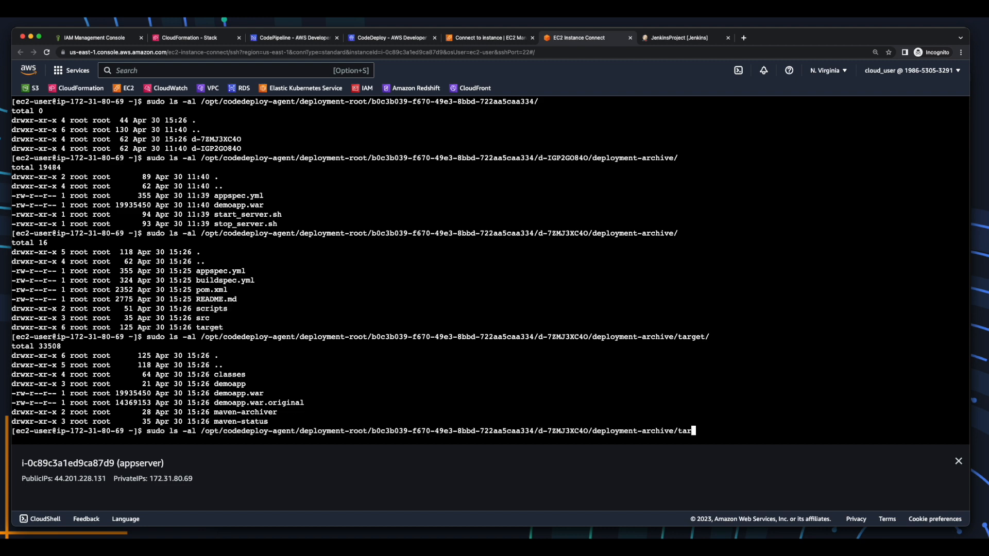
{"action": "type", "text": "scripts/"}
{"action": "key", "text": "Return"}
{"action": "left_click_drag", "start_coordinate": [273, 432], "coordinate": [13, 423]}
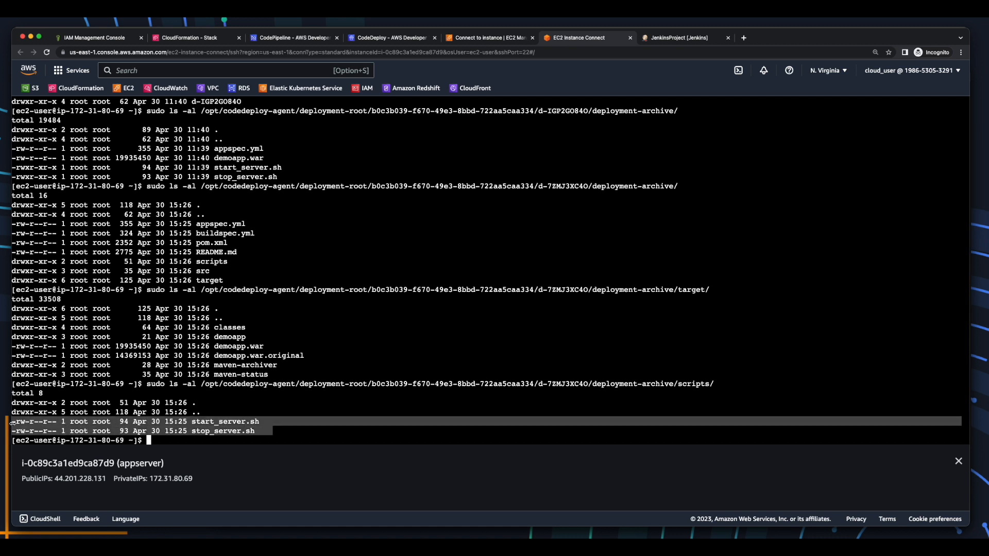
{"action": "key", "text": "super+Tab"}
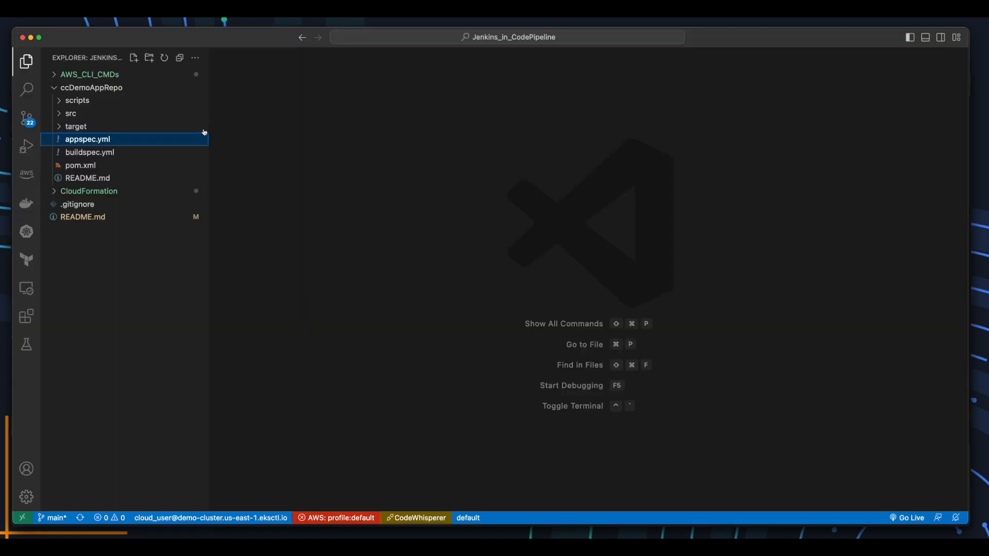
Replace appspec.yml with target/demoapp.war source, ec2-user permissions and scripts/ hook paths, then save.
{"action": "left_click", "coordinate": [114, 142]}
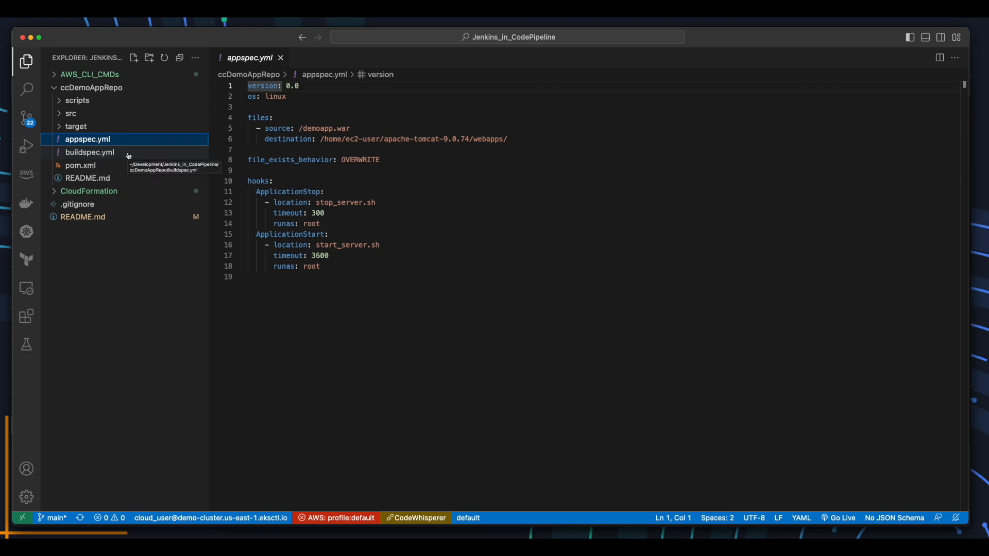
{"action": "left_click", "coordinate": [520, 328]}
{"action": "key", "text": "super+a"}
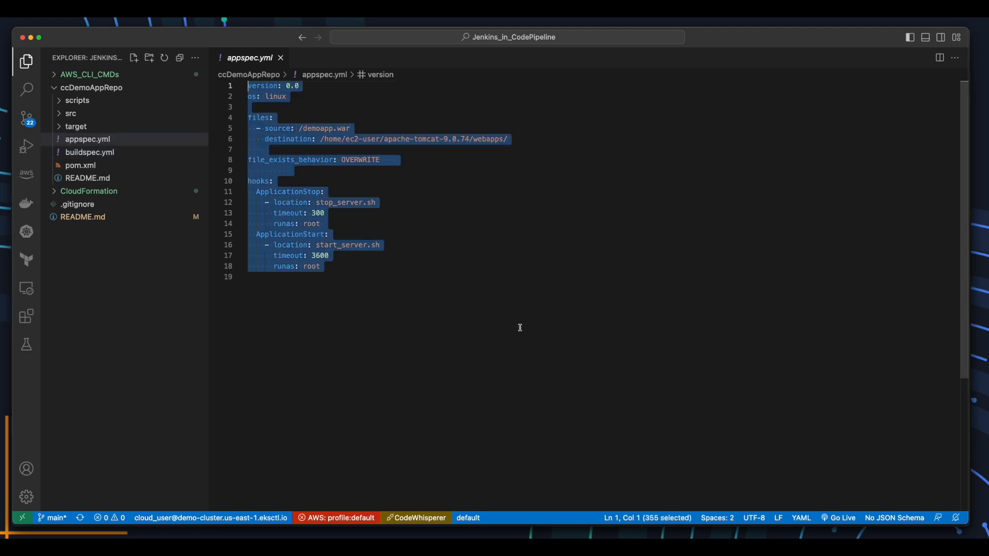
{"action": "type", "text": "version: 0.0 os: linux  files:   - source: target/demoapp.war     destination: /home/ec2-user/apache-tomcat-9.0.74/webapps/  permissions:   - object: /     pattern: \"**\"     owner: ec2-user     group: ec2-user  file_exists_behavior: OVERWRITE  hooks:   ApplicationStop:     - location: scripts/stop_server.sh       timeout: 300       runas: ec2-user   ApplicationStart:     - location: scripts/start_server.sh       timeout: 300       runas: ec2-user"}
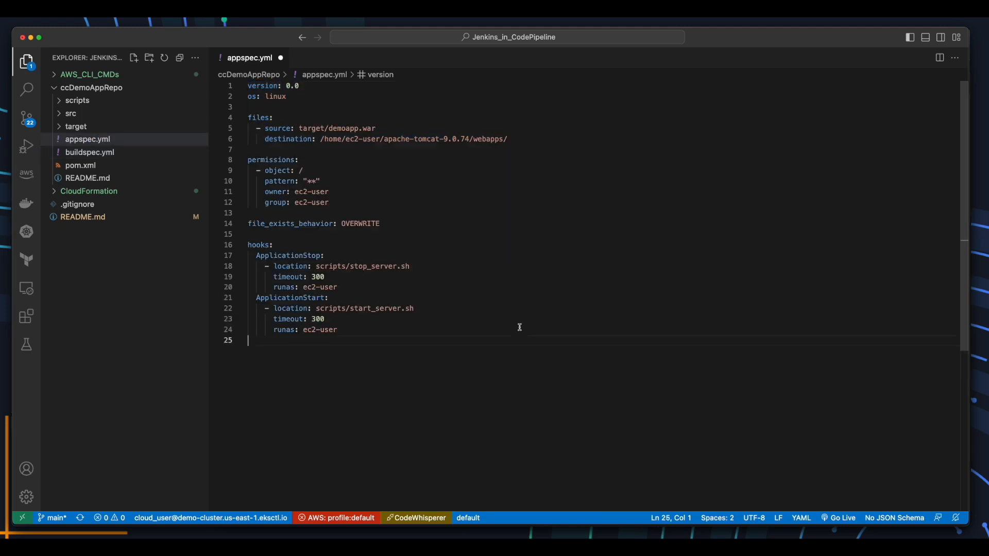
{"action": "left_click_drag", "start_coordinate": [299, 129], "coordinate": [377, 128]}
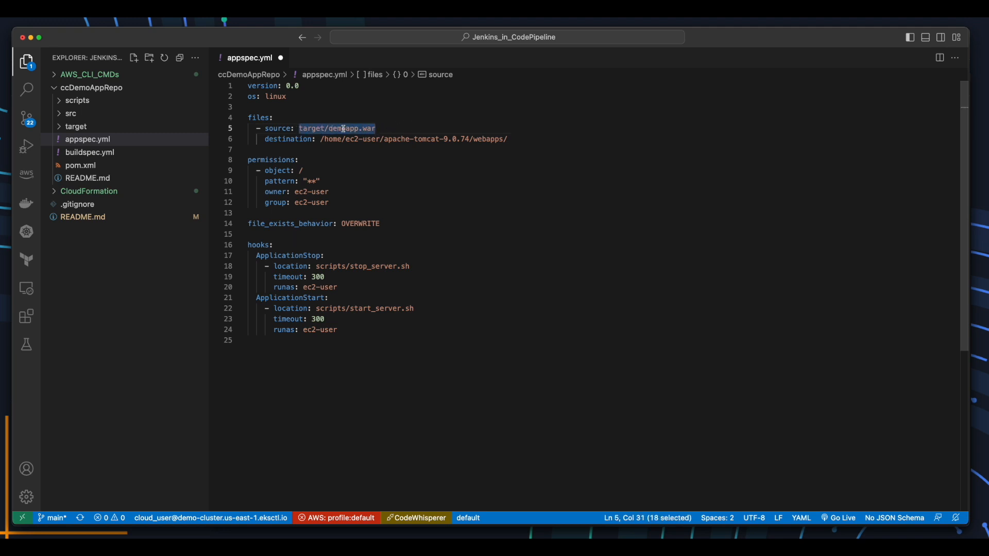
{"action": "left_click_drag", "start_coordinate": [316, 266], "coordinate": [414, 267]}
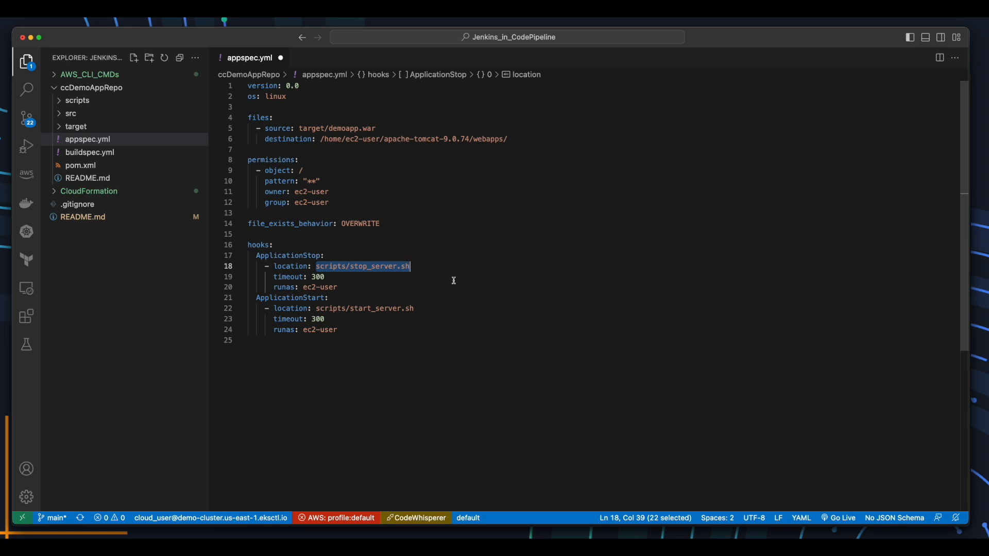
{"action": "left_click_drag", "start_coordinate": [316, 308], "coordinate": [428, 306]}
{"action": "left_click_drag", "start_coordinate": [356, 203], "coordinate": [248, 159]}
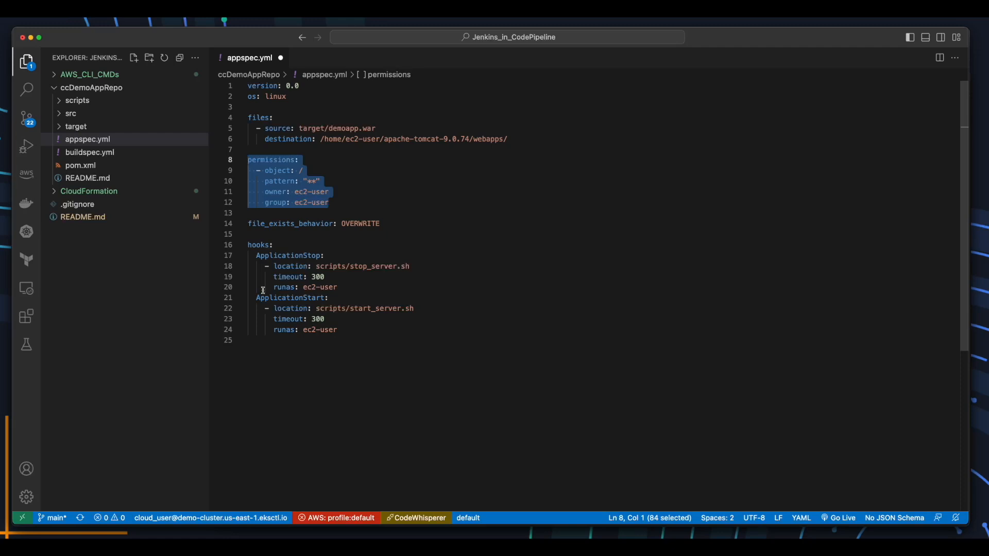
{"action": "left_click_drag", "start_coordinate": [269, 287], "coordinate": [341, 287]}
{"action": "left_click_drag", "start_coordinate": [270, 330], "coordinate": [405, 335]}
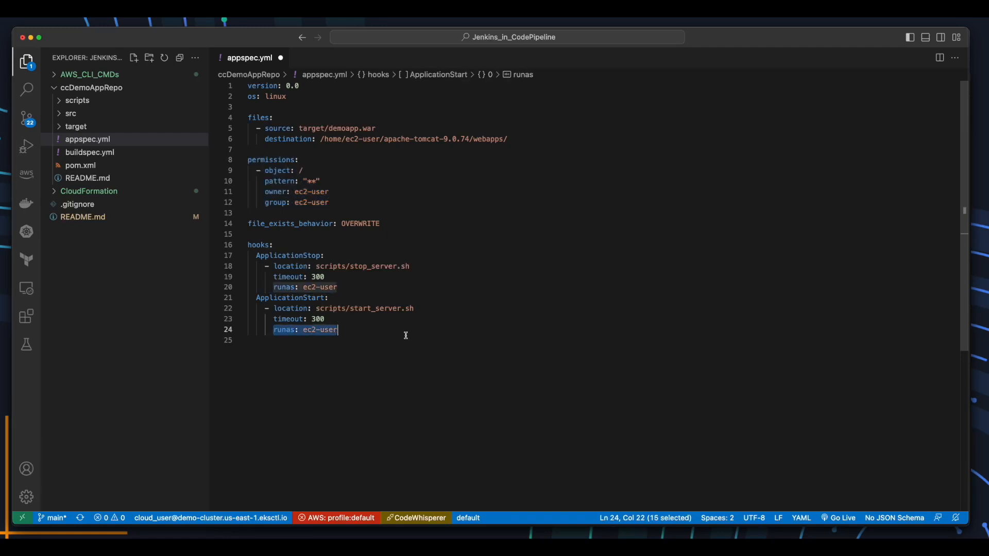
{"action": "left_click", "coordinate": [438, 337]}
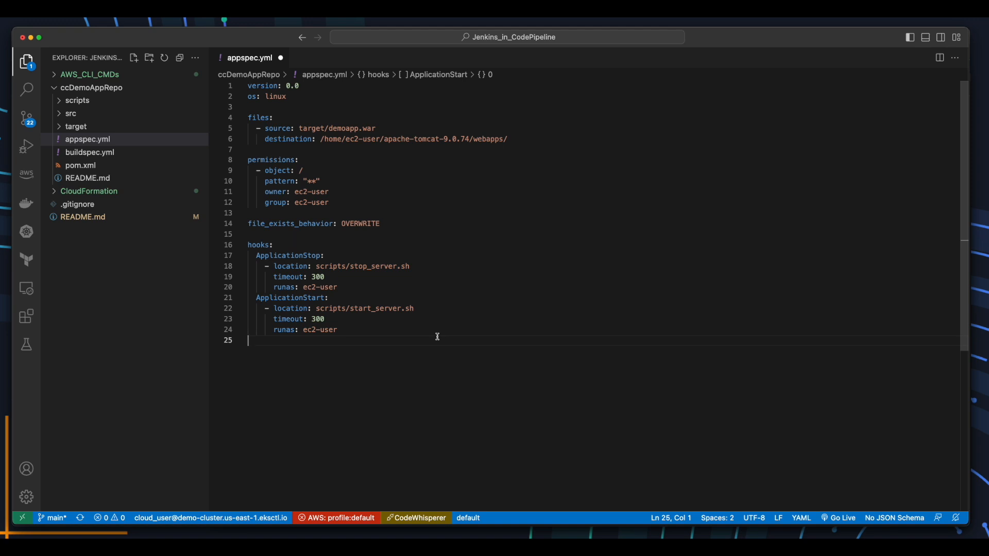
{"action": "key", "text": "super+s"}
Open src/main/resources/application.properties at the CumulusCycles v1 line.
{"action": "left_click", "coordinate": [58, 114]}
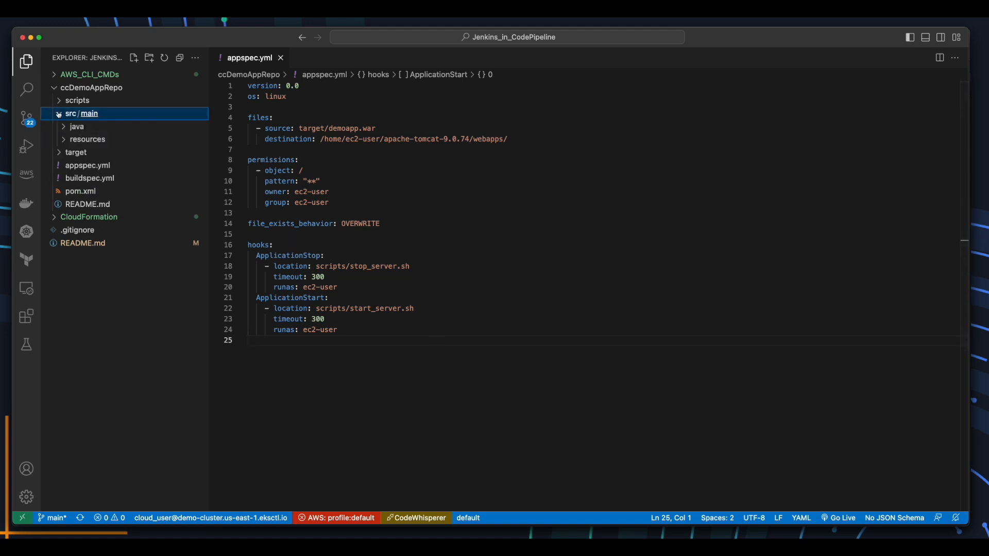
{"action": "left_click", "coordinate": [64, 141]}
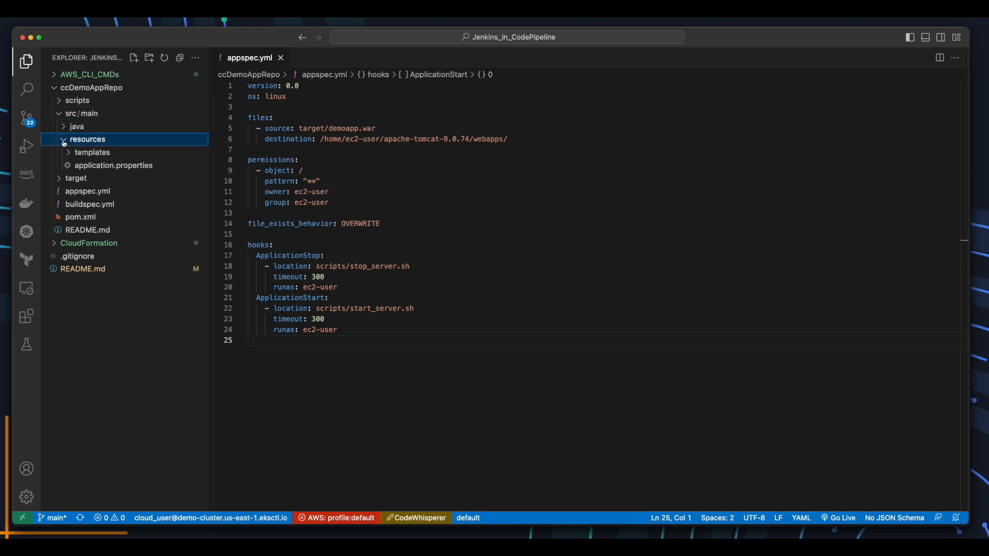
{"action": "left_click", "coordinate": [109, 166]}
{"action": "left_click", "coordinate": [381, 85]}
Change the app text to CumulusCycles v2, then git add -A, commit as "v2" and push.
{"action": "key", "text": "BackSpace"}
{"action": "type", "text": "2"}
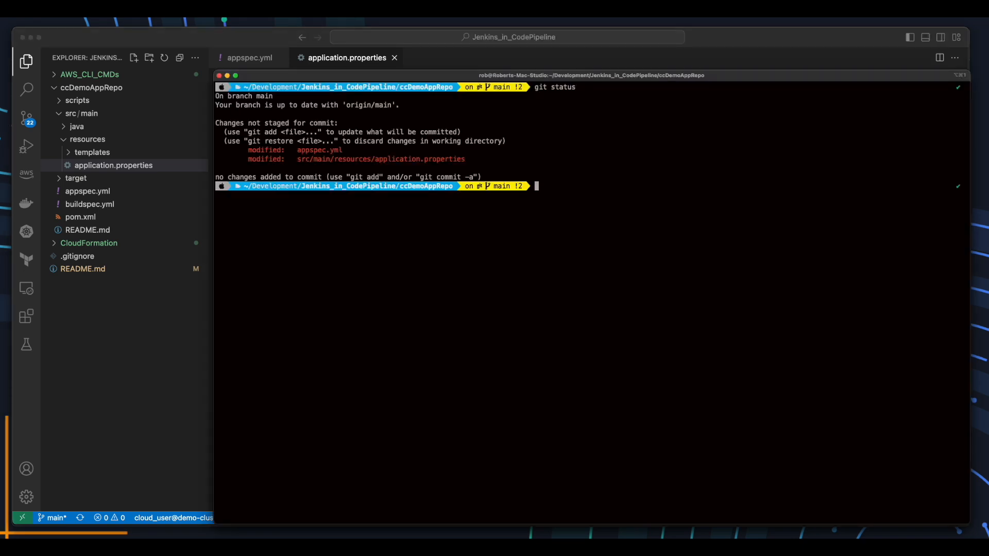
{"action": "type", "text": "git add -A"}
{"action": "key", "text": "Return"}
{"action": "type", "text": "git"}
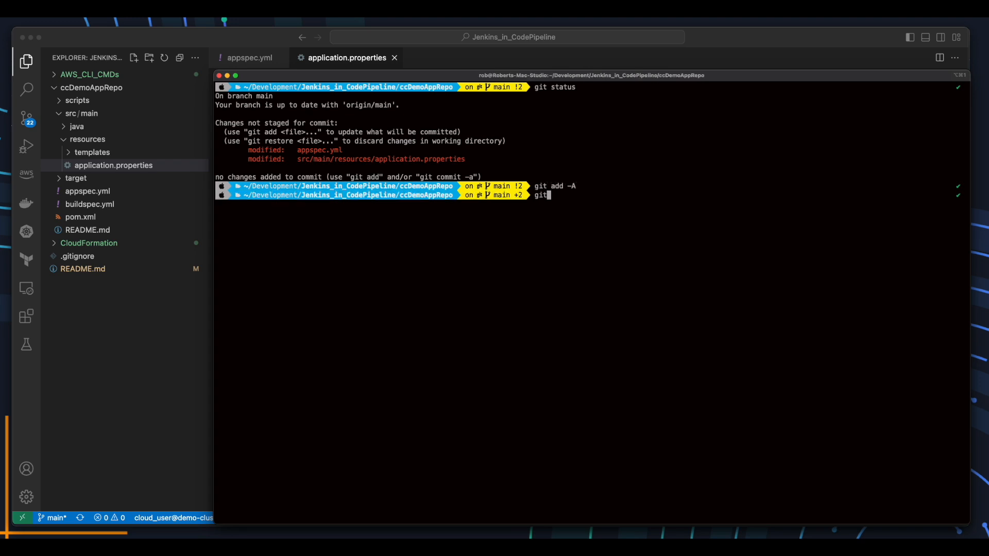
{"action": "type", "text": " commit -m \"v2\""}
{"action": "key", "text": "Return"}
{"action": "type", "text": "git push"}
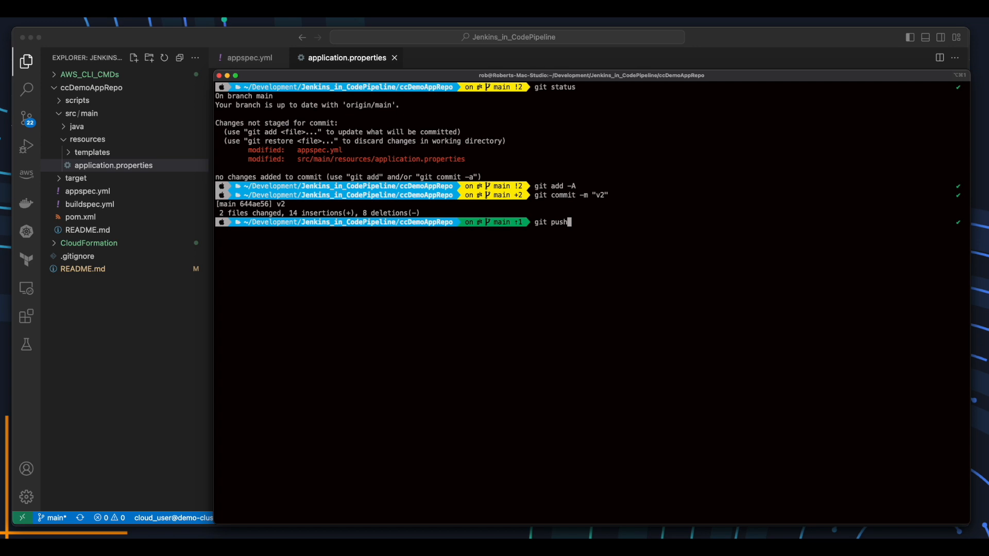
{"action": "key", "text": "Return"}
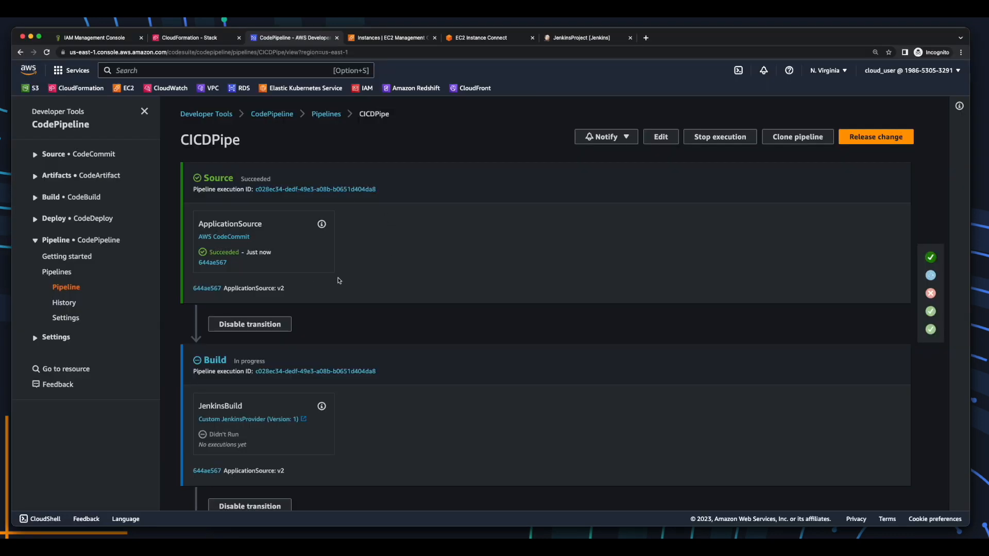
Scroll CICDPipe to confirm the Source stage succeeded on the v2 commit.
{"action": "scroll", "coordinate": [398, 269], "scroll_direction": "down", "scroll_amount": 4}
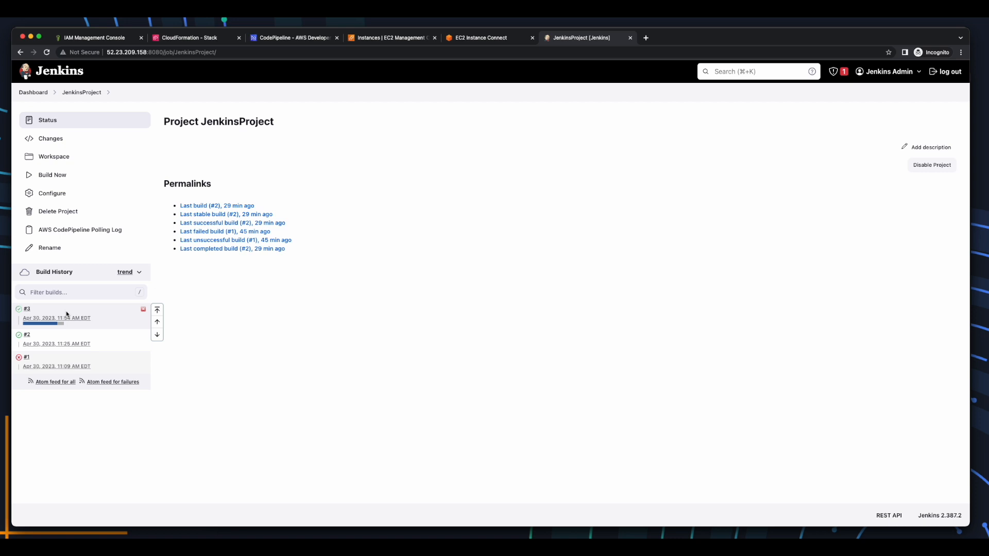
Open build #3's console output and confirm BUILD SUCCESS and the final artifact upload lines.
{"action": "left_click", "coordinate": [35, 309]}
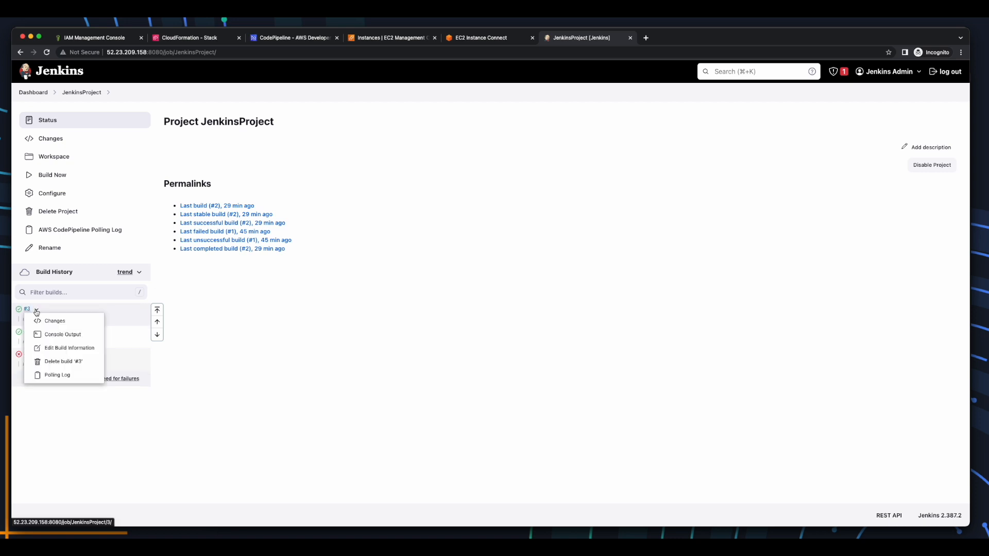
{"action": "left_click", "coordinate": [80, 335]}
{"action": "scroll", "coordinate": [77, 339], "scroll_direction": "down", "scroll_amount": 15}
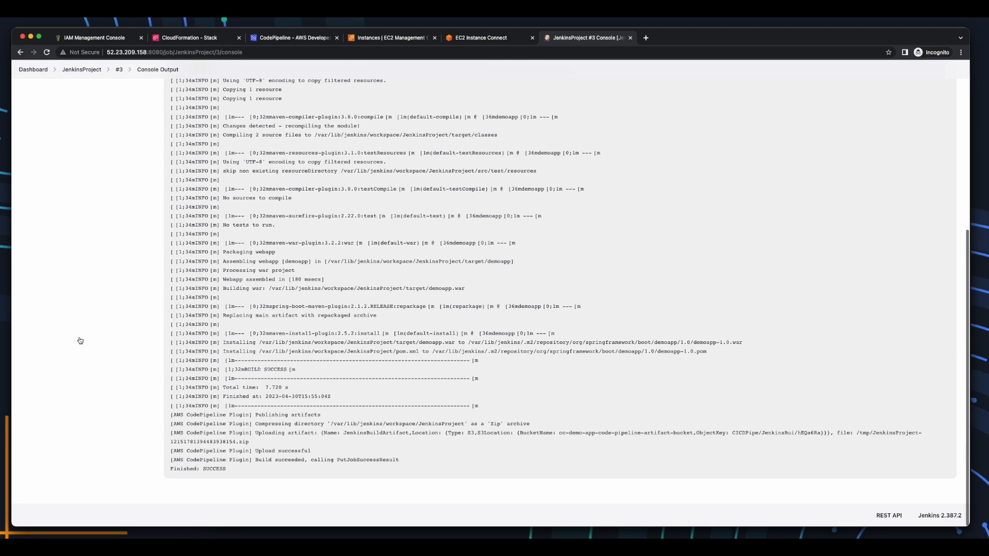
{"action": "left_click_drag", "start_coordinate": [171, 370], "coordinate": [301, 372]}
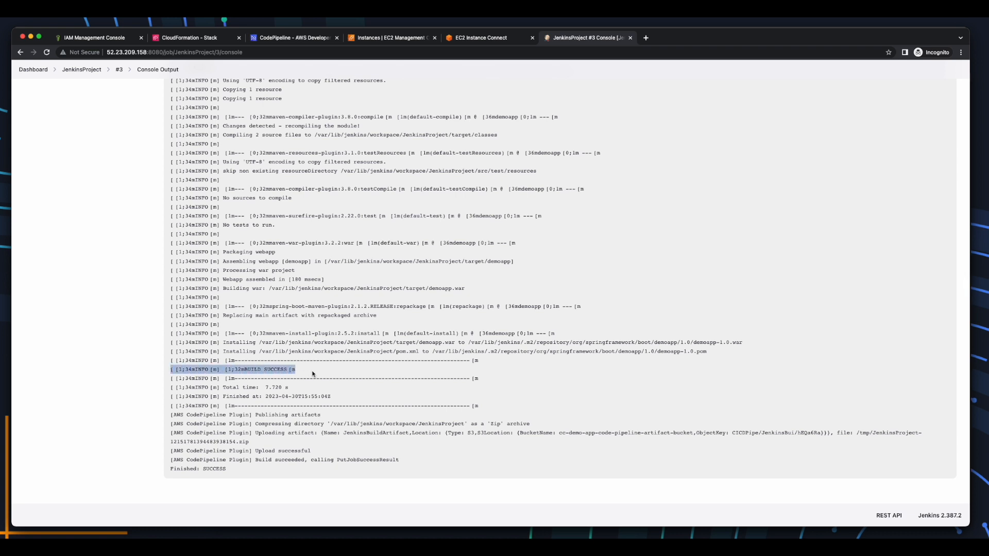
{"action": "left_click_drag", "start_coordinate": [252, 479], "coordinate": [172, 414]}
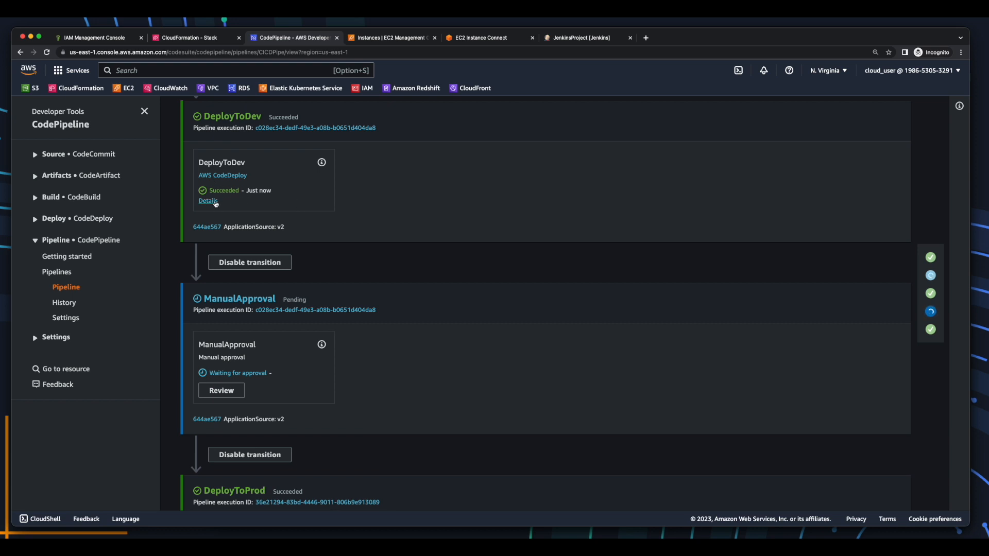
Open dev deployment d-UY9OGJC4O in a new tab and review its instance lifecycle events.
{"action": "right_click", "coordinate": [216, 201]}
{"action": "left_click", "coordinate": [227, 206]}
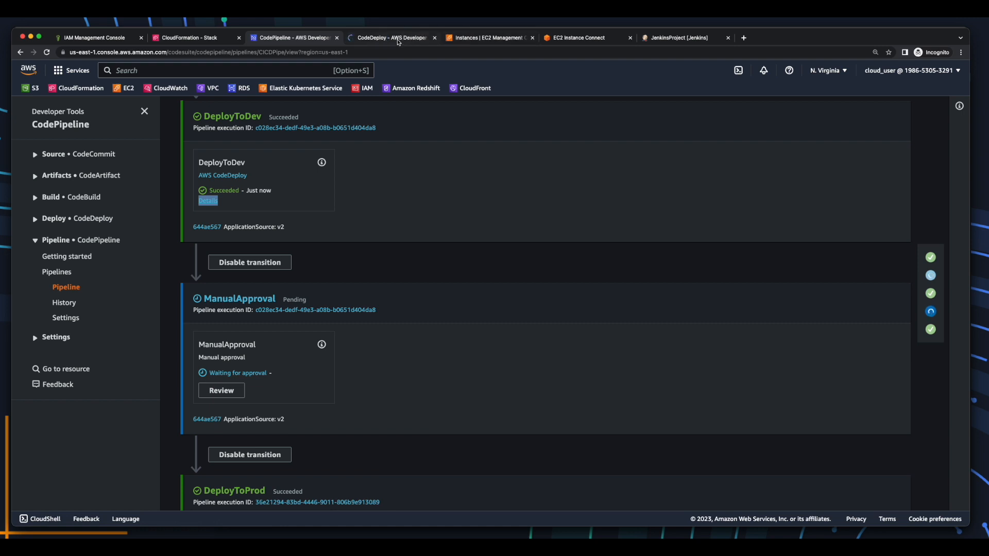
{"action": "left_click", "coordinate": [399, 41]}
{"action": "scroll", "coordinate": [462, 265], "scroll_direction": "down", "scroll_amount": 3}
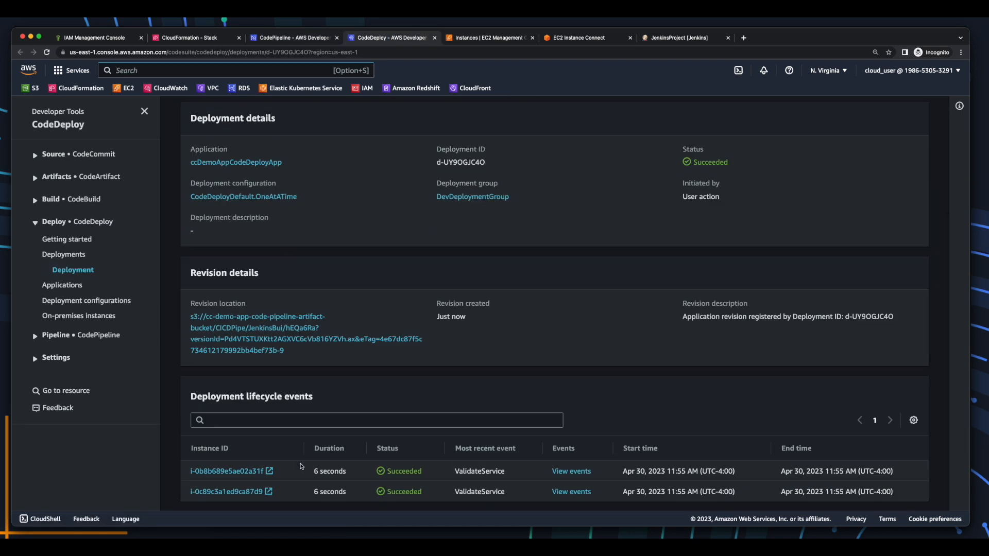
{"action": "left_click", "coordinate": [571, 472]}
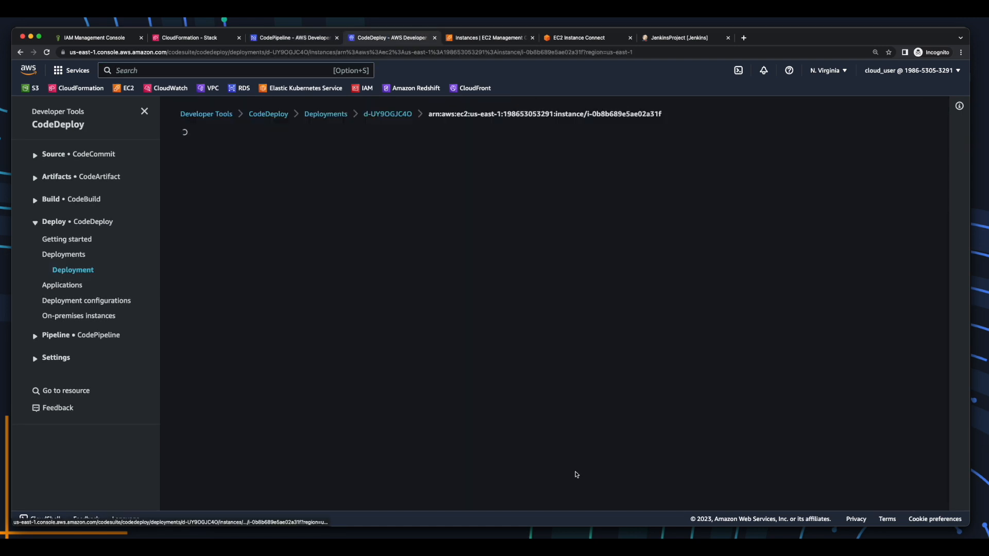
{"action": "scroll", "coordinate": [423, 425], "scroll_direction": "down", "scroll_amount": 2}
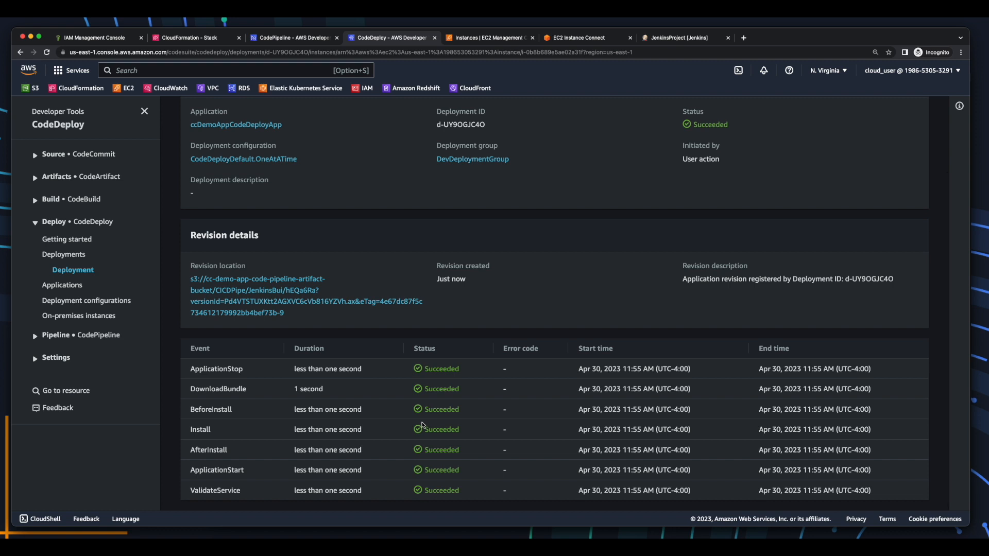
{"action": "scroll", "coordinate": [422, 425], "scroll_direction": "up", "scroll_amount": 2}
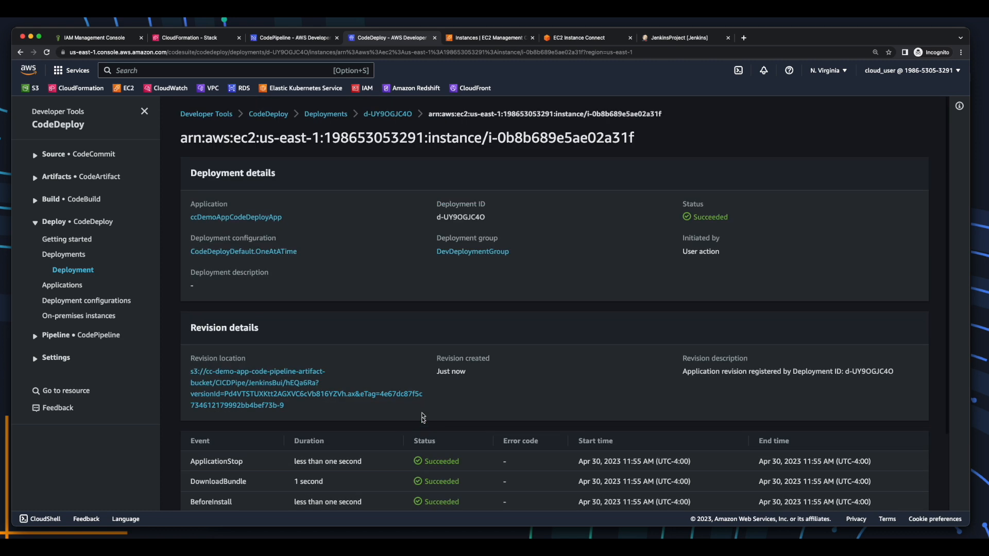
{"action": "left_click", "coordinate": [391, 115]}
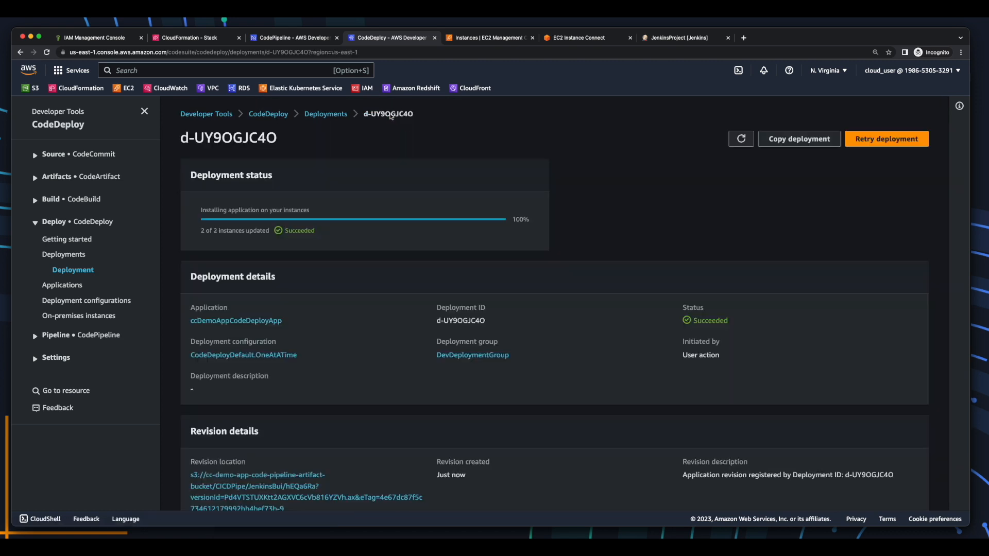
{"action": "scroll", "coordinate": [303, 311], "scroll_direction": "down", "scroll_amount": 2}
{"action": "scroll", "coordinate": [304, 311], "scroll_direction": "down", "scroll_amount": 1}
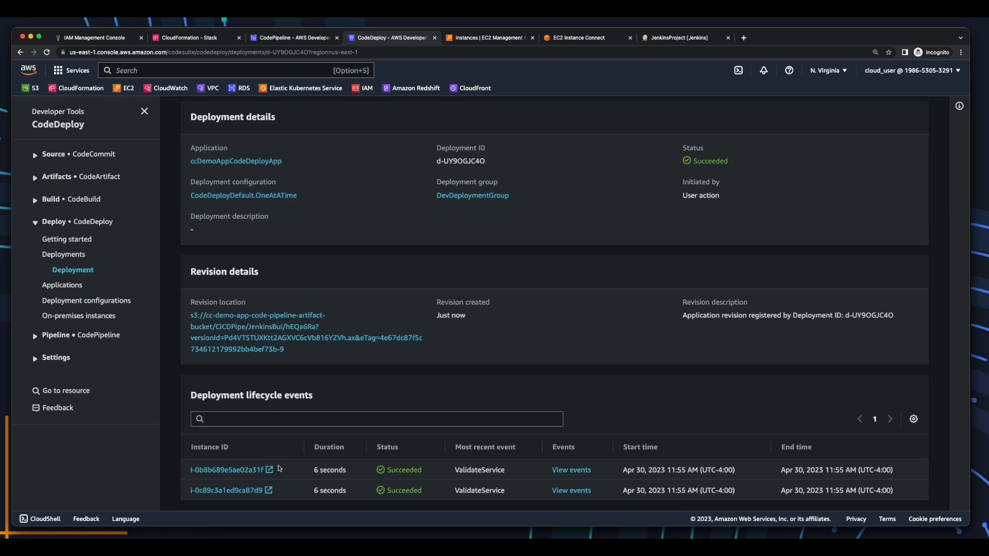
Copy the dev appserver's public IP and load IP:8080/demoapp, showing CumulusCycles v2.
{"action": "left_click", "coordinate": [268, 471]}
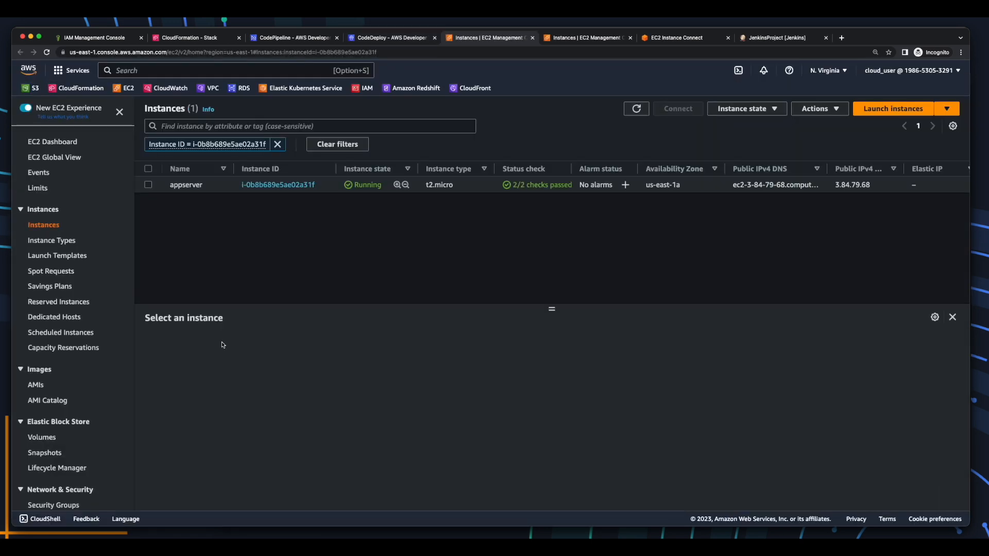
{"action": "left_click", "coordinate": [188, 187]}
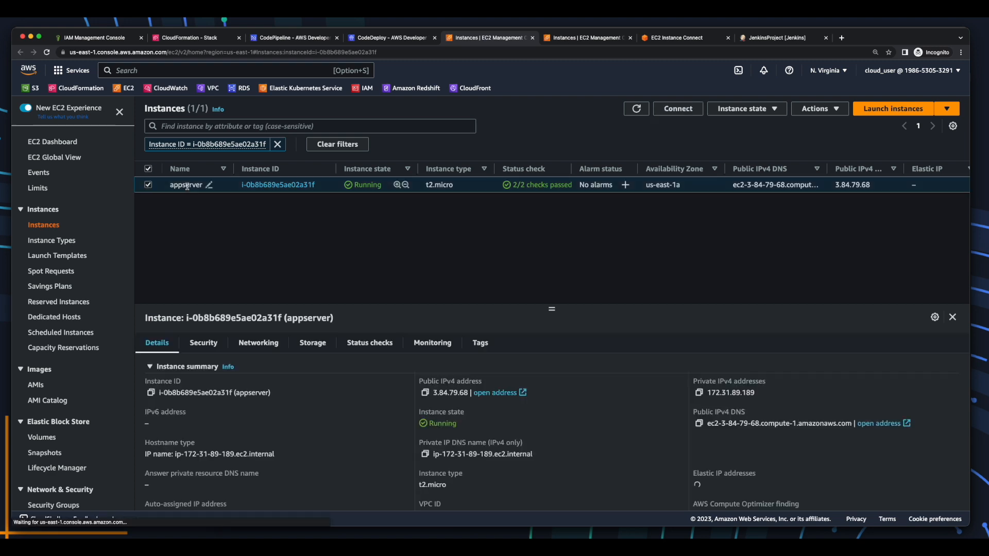
{"action": "left_click", "coordinate": [424, 392]}
{"action": "left_click", "coordinate": [842, 37]}
{"action": "type", "text": "3.84.79.68"}
{"action": "type", "text": ":8080/demoapp"}
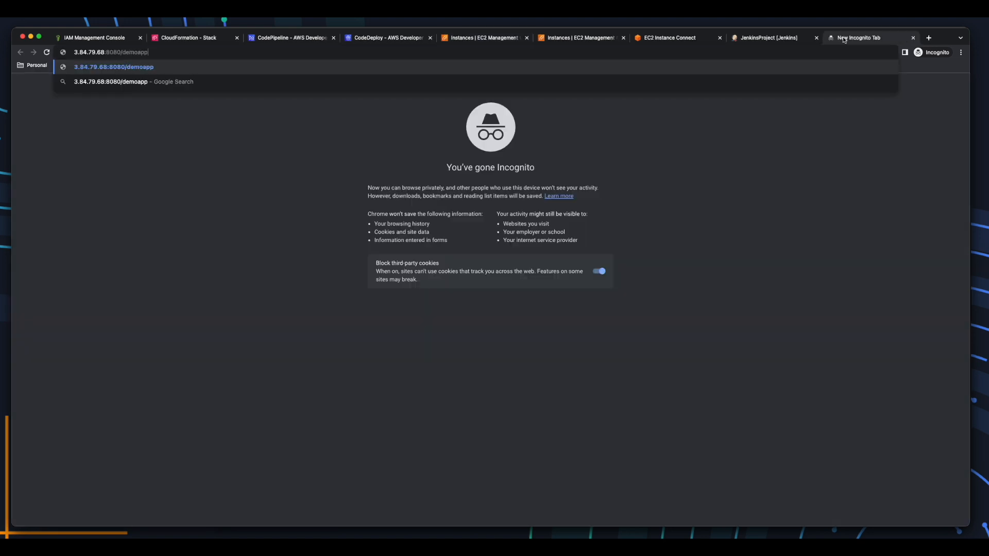
{"action": "key", "text": "Return"}
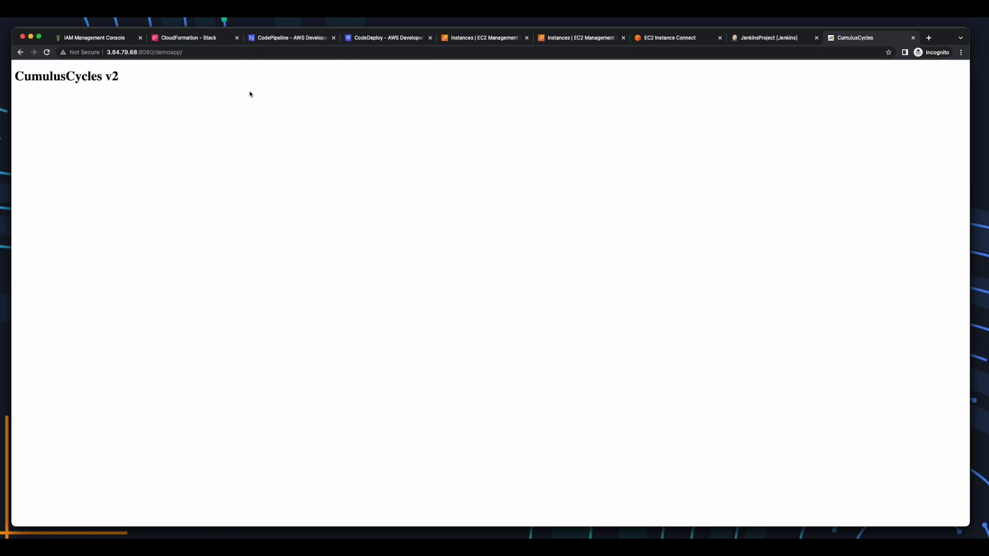
{"action": "left_click_drag", "start_coordinate": [119, 78], "coordinate": [14, 77]}
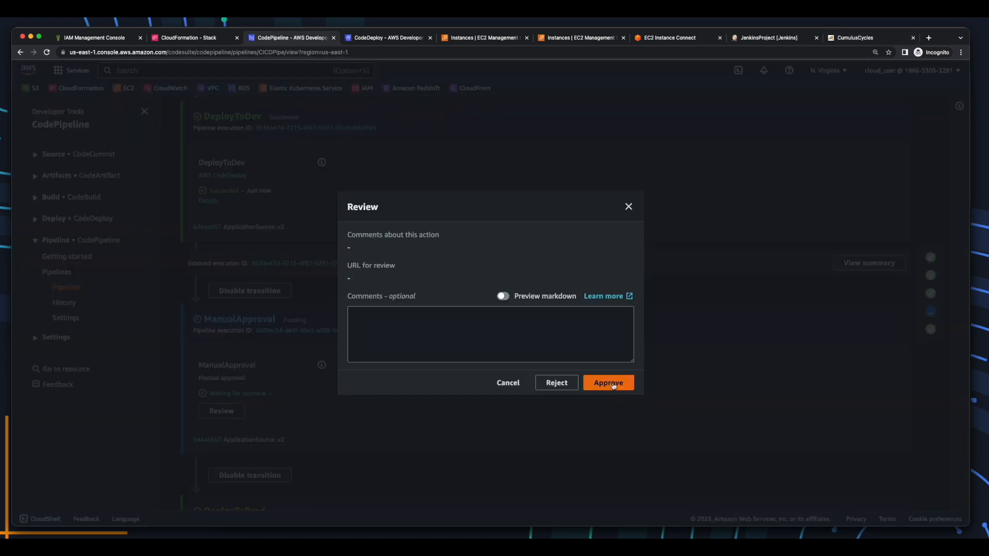
Approve the ManualApproval action and open DeployToProd's production deployment d-7EA7BIC4O details.
{"action": "left_click", "coordinate": [610, 384]}
{"action": "scroll", "coordinate": [613, 385], "scroll_direction": "down", "scroll_amount": 3}
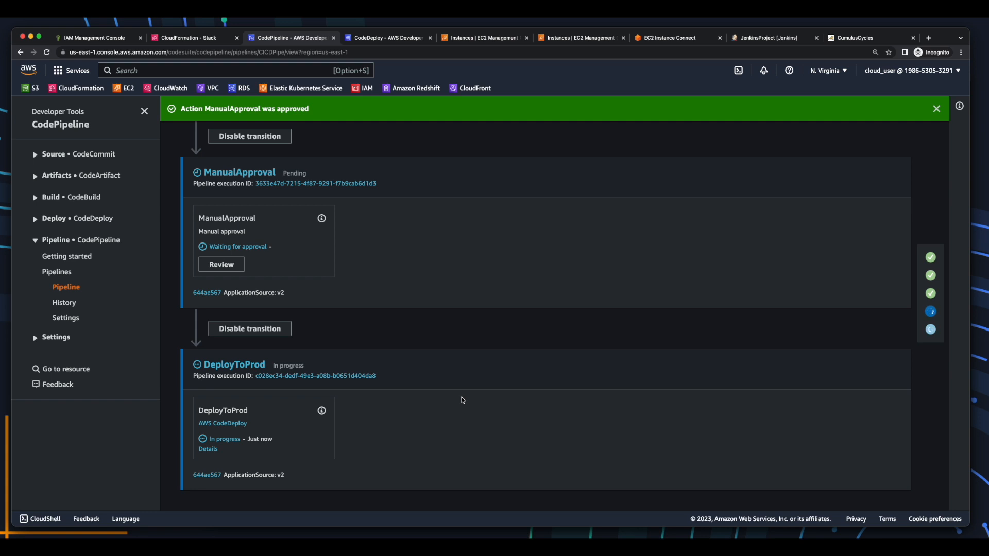
{"action": "left_click", "coordinate": [208, 450]}
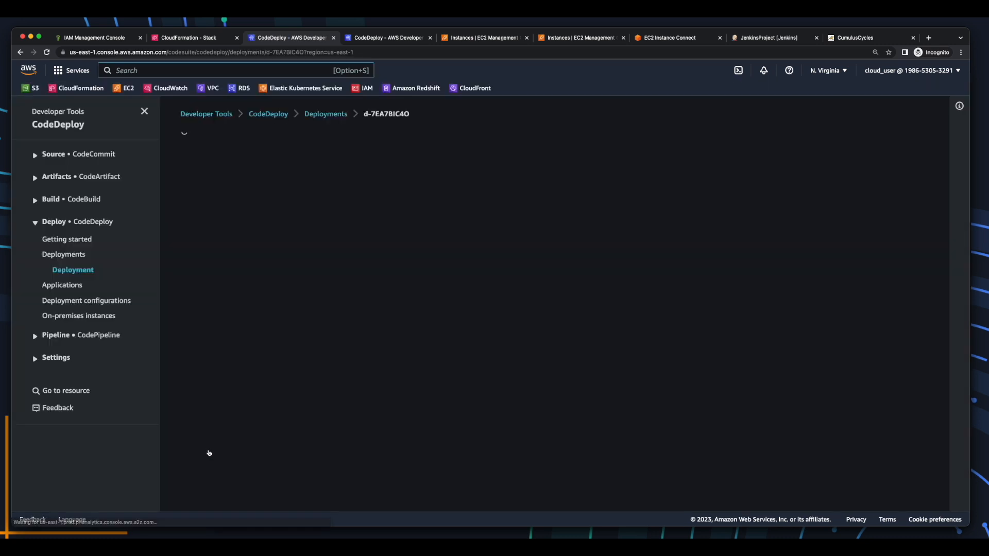
Open the prod appserver instance in EC2 and copy its public IPv4 address.
{"action": "scroll", "coordinate": [209, 452], "scroll_direction": "down", "scroll_amount": 4}
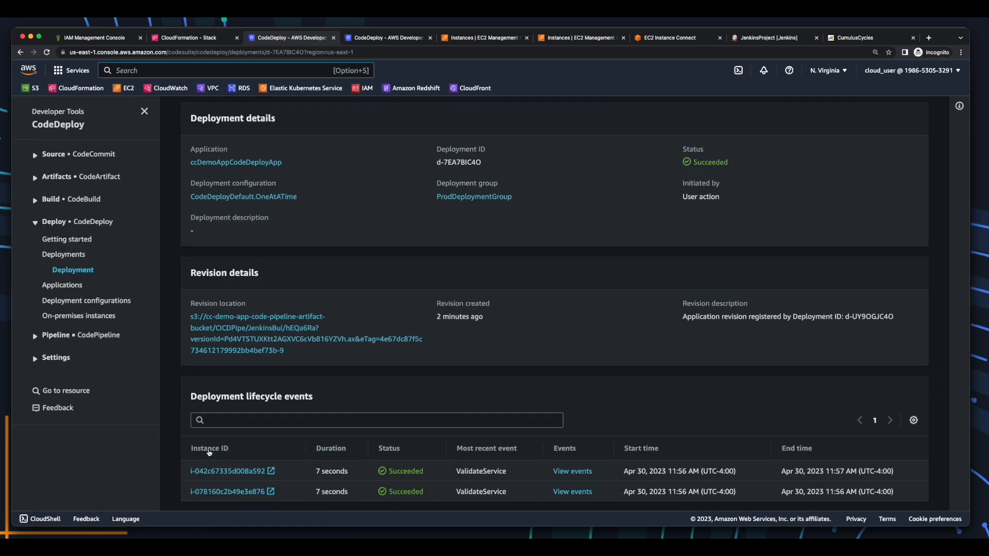
{"action": "left_click", "coordinate": [273, 472]}
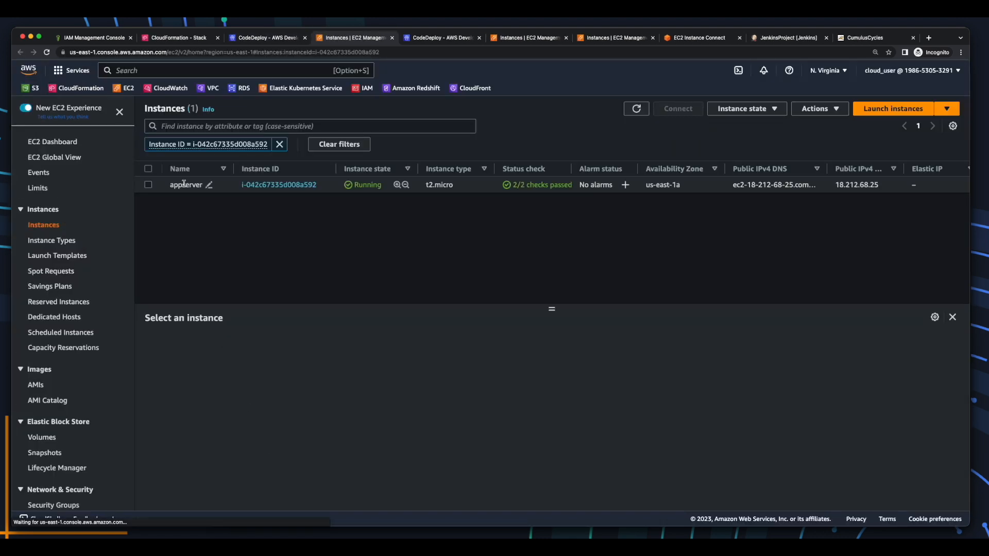
{"action": "left_click", "coordinate": [184, 184]}
{"action": "left_click", "coordinate": [425, 393]}
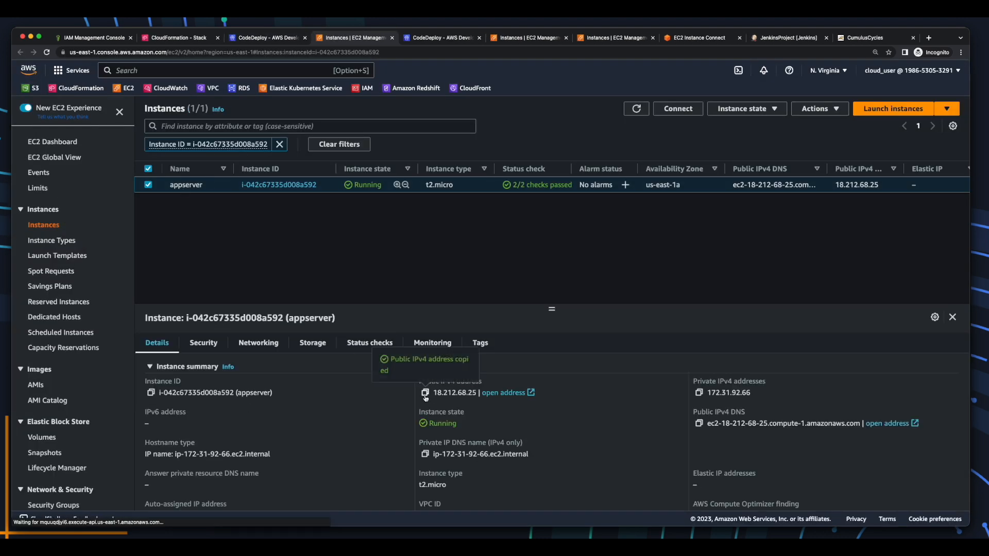
Browse to 18.212.68.25:8080/demoapp in a new tab and confirm the CumulusCycles v2 heading.
{"action": "left_click", "coordinate": [928, 38]}
{"action": "key", "text": "super+v"}
{"action": "type", "text": ":8080/demoapp"}
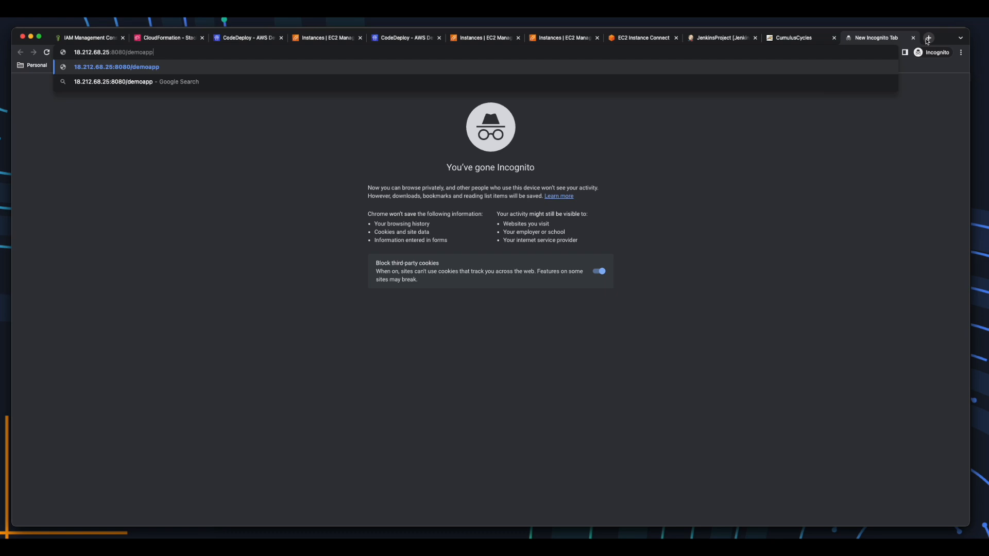
{"action": "key", "text": "Return"}
{"action": "left_click_drag", "start_coordinate": [136, 81], "coordinate": [7, 69]}
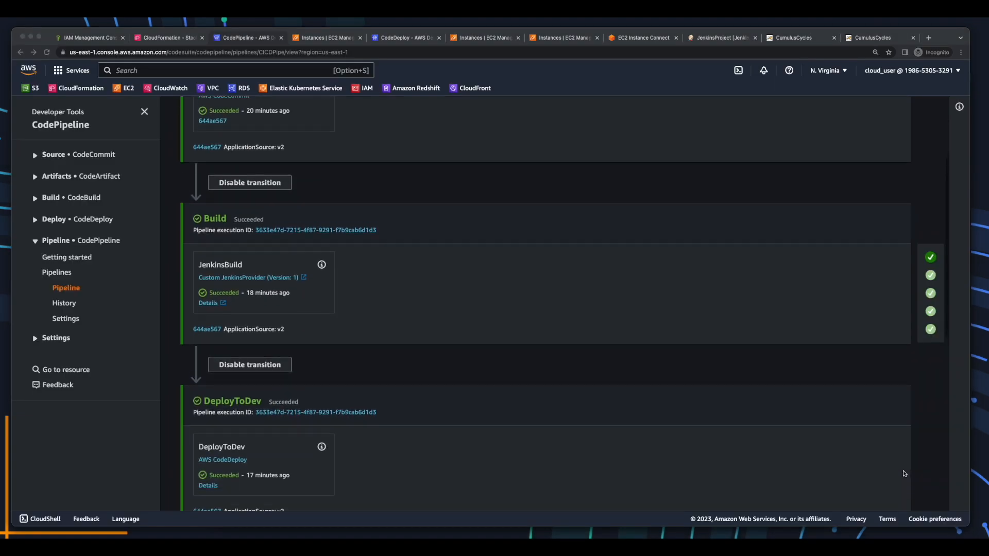
{"action": "scroll", "coordinate": [905, 474], "scroll_direction": "down", "scroll_amount": 5}
{"action": "scroll", "coordinate": [905, 474], "scroll_direction": "down", "scroll_amount": 3}
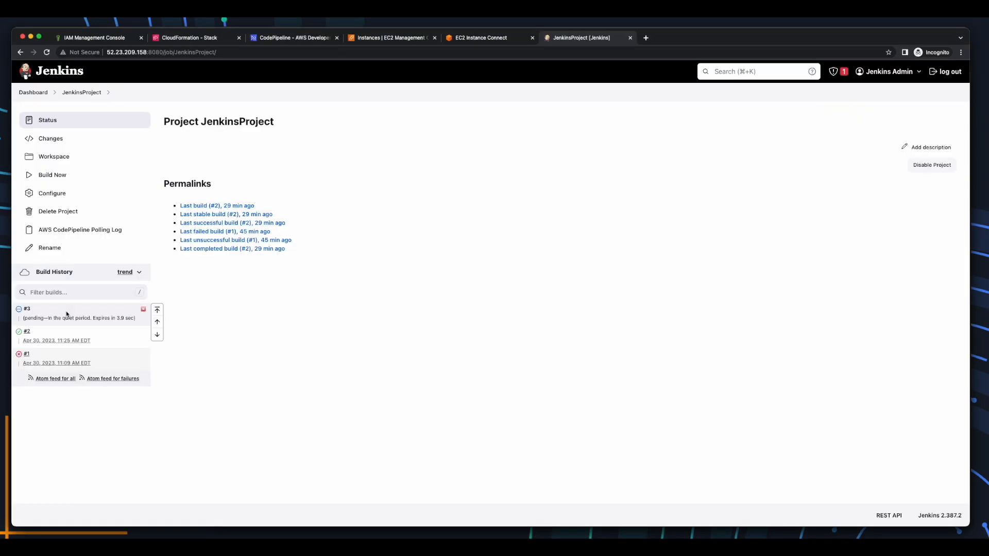
View build #3's console output and highlight the BUILD SUCCESS and final artifact upload lines.
{"action": "left_click", "coordinate": [33, 309]}
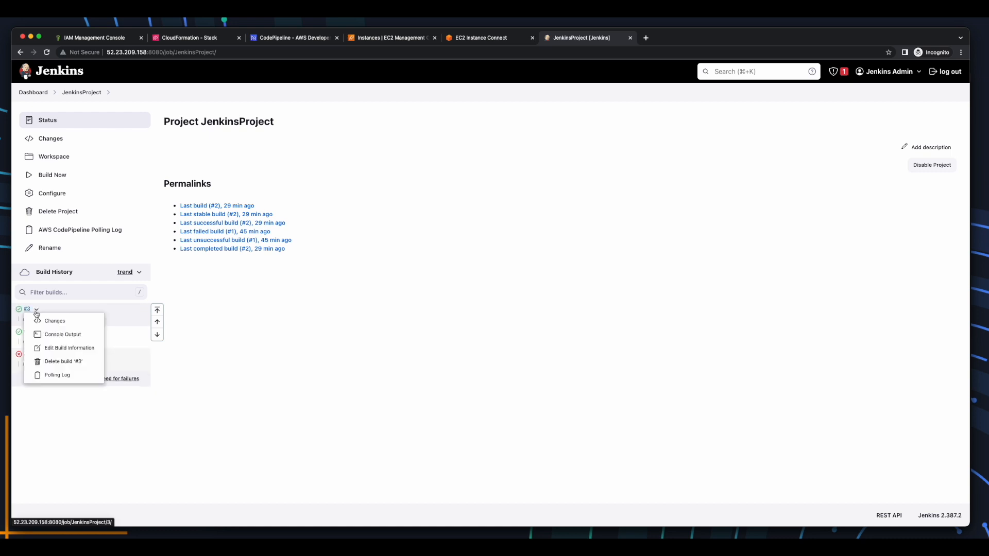
{"action": "left_click", "coordinate": [80, 340]}
{"action": "left_click_drag", "start_coordinate": [171, 369], "coordinate": [307, 373]}
{"action": "left_click_drag", "start_coordinate": [248, 476], "coordinate": [173, 415]}
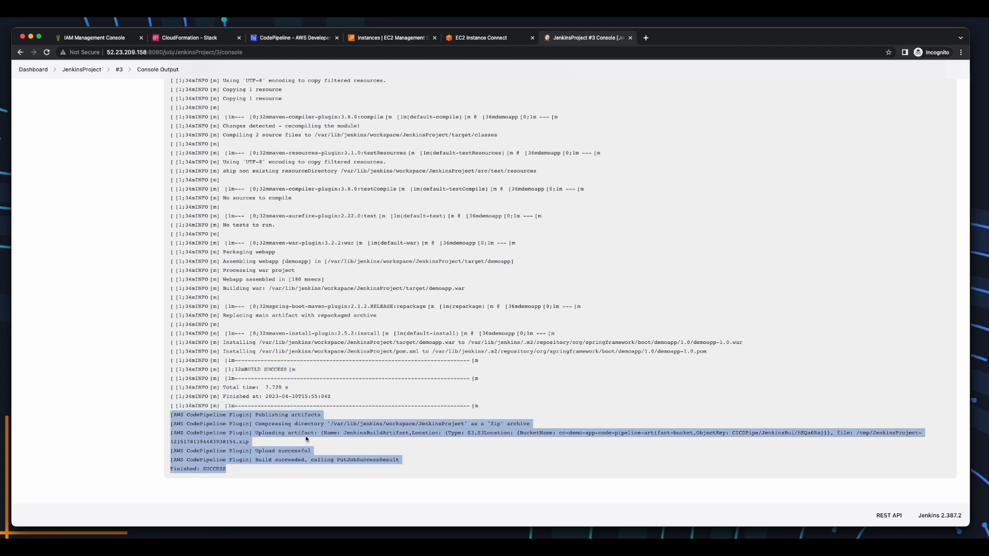